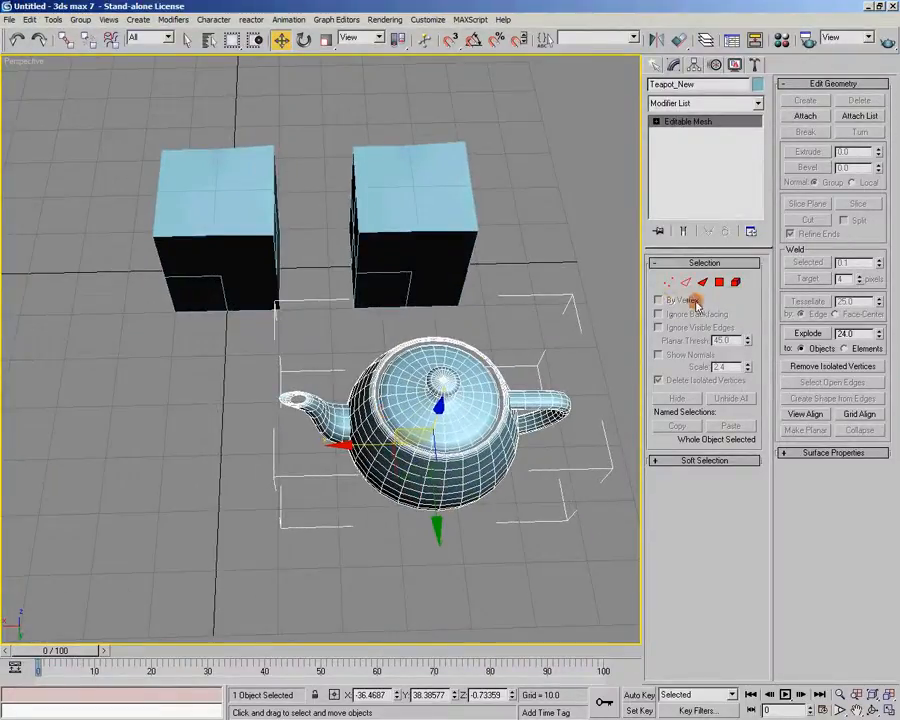
Delete the lid, body and spout elements of the Teapot_New mesh at Element level
click(736, 282)
click(486, 393)
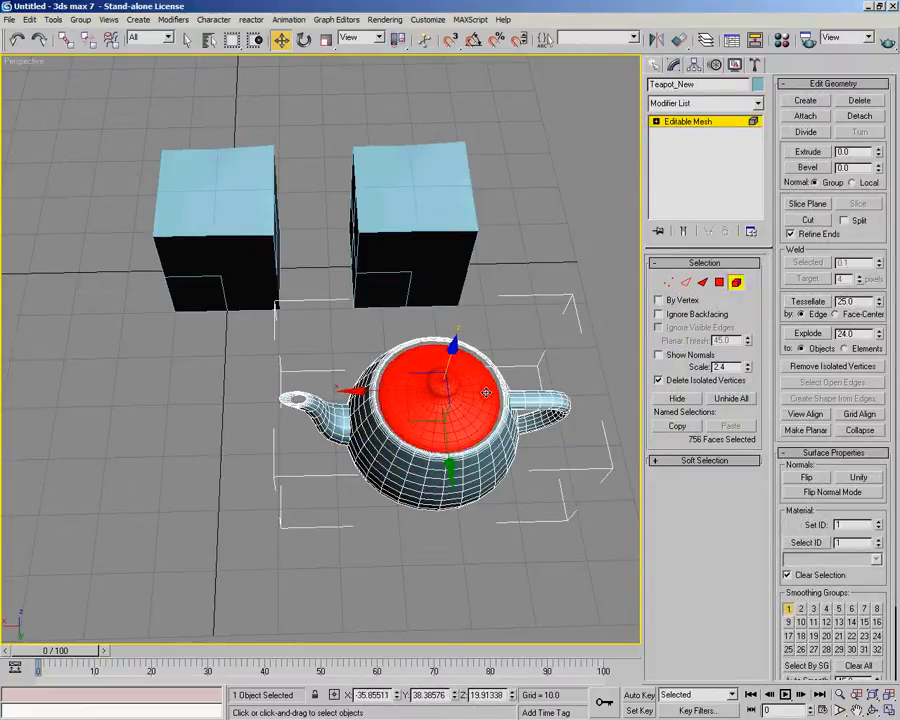
key(Delete)
click(476, 443)
key(Delete)
click(327, 416)
key(Delete)
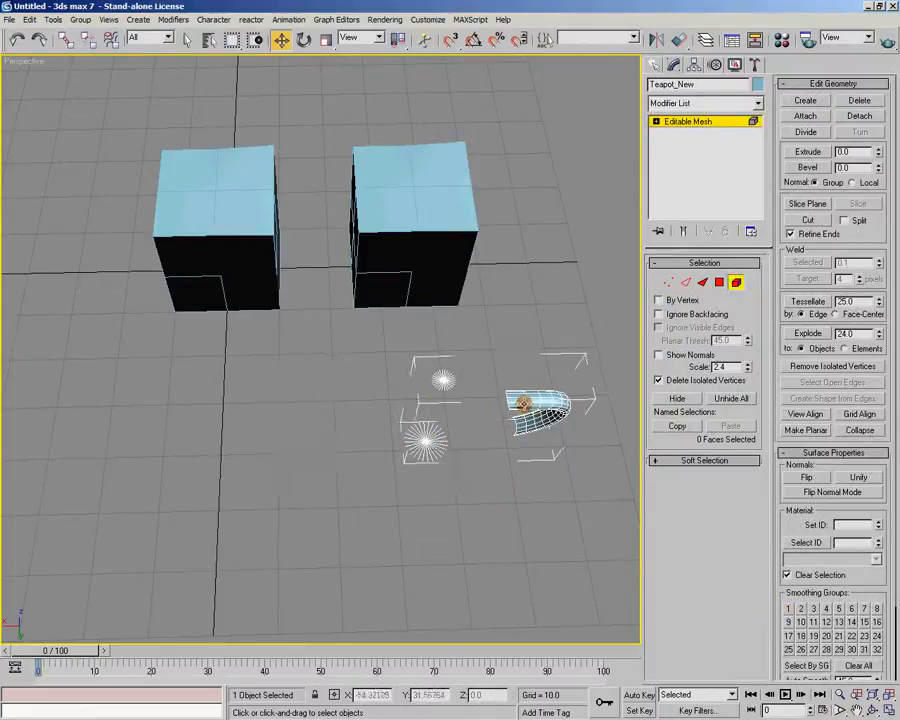
Delete the teapot's handle and all its remaining mesh elements
click(530, 402)
key(Delete)
click(426, 438)
alt+middle_drag(426, 438, 547, 402)
drag(545, 250, 398, 455)
key(Delete)
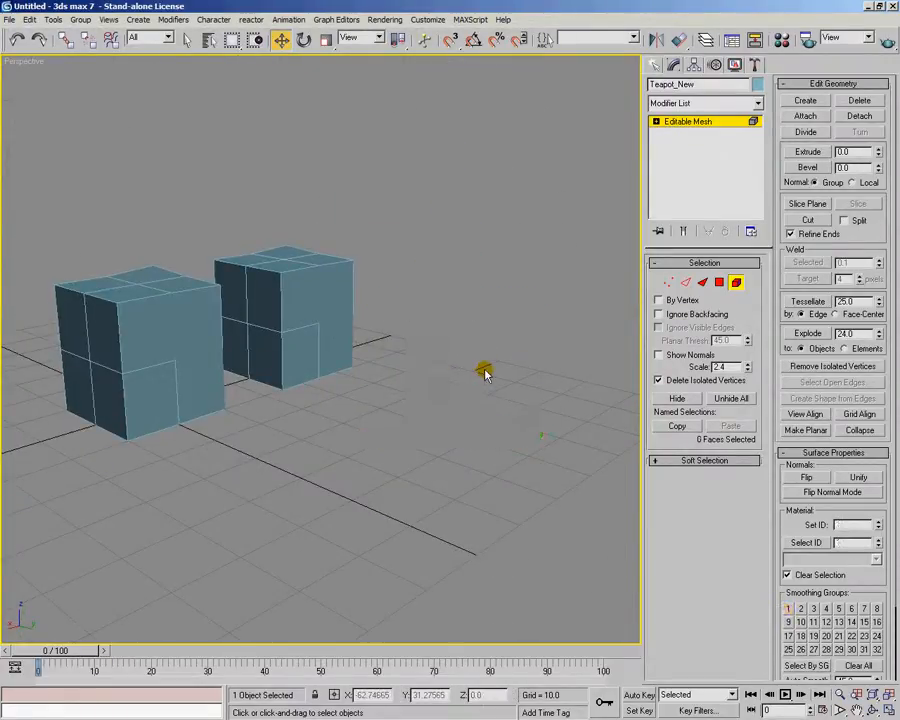
Leave the emptied teapot mesh and delete one of the two cube elements in Box01, the one farther from the grid origin
alt+middle_drag(455, 353, 388, 327)
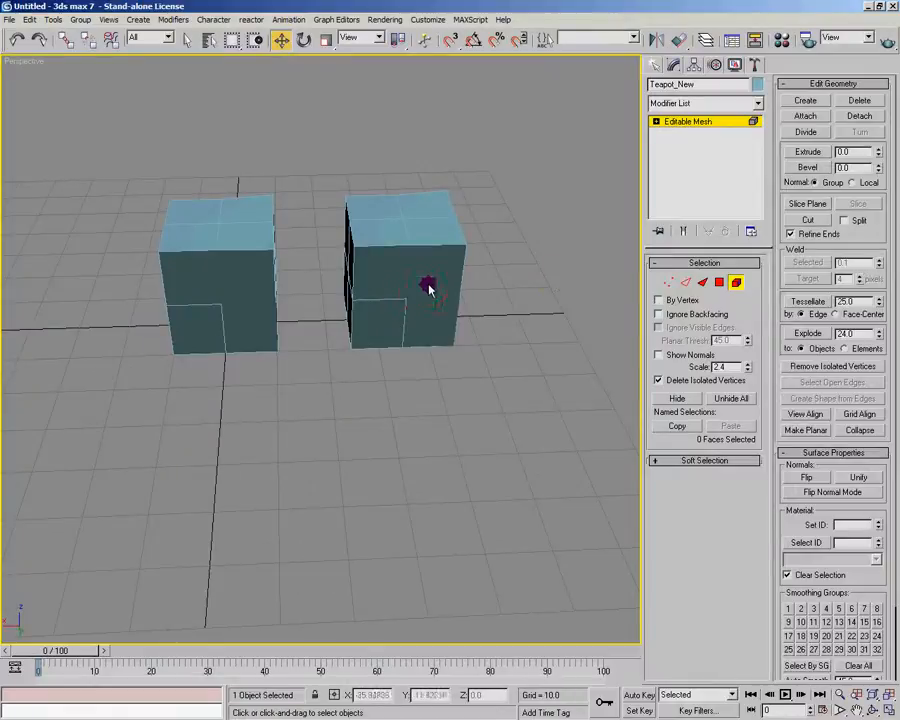
alt+middle_drag(502, 343, 440, 370)
click(735, 283)
click(502, 272)
middle_drag(502, 272, 368, 358)
click(735, 282)
click(363, 375)
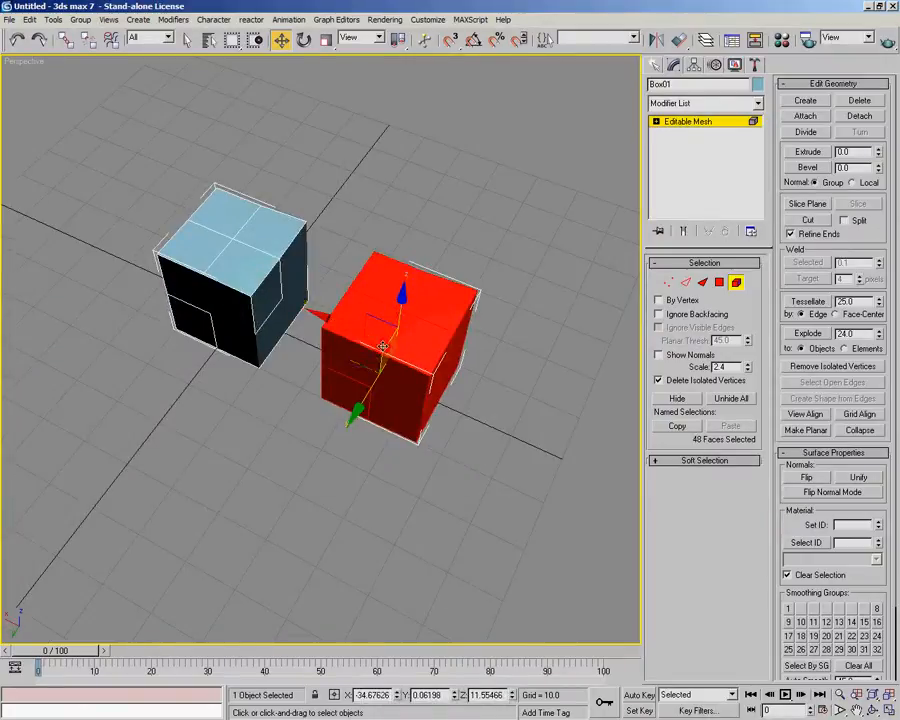
key(Delete)
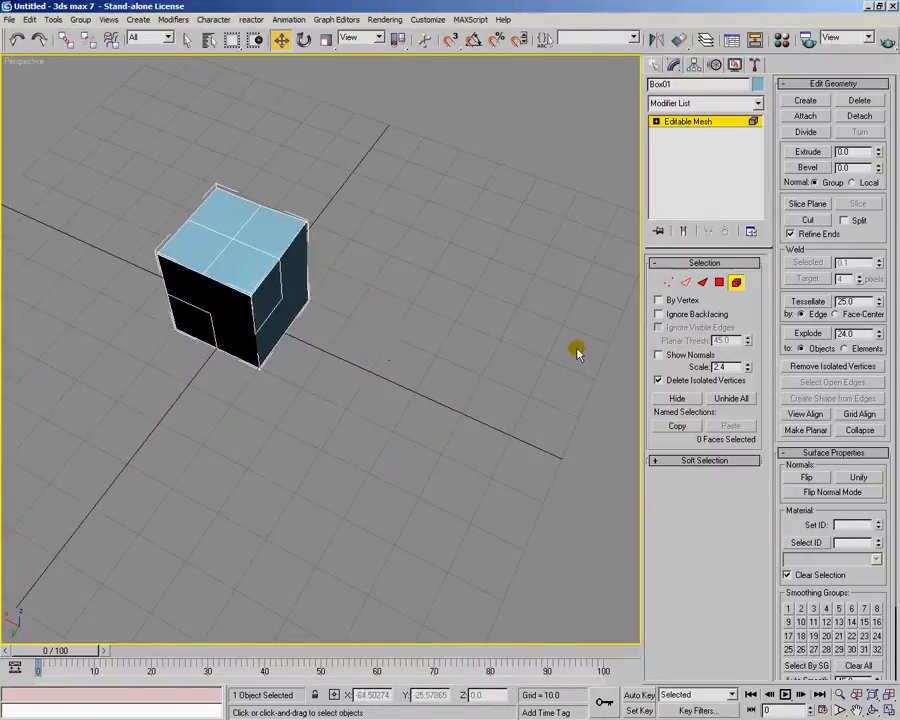
At Vertex level, create six isolated vertices in two rows on the grid beside the remaining cube
click(670, 283)
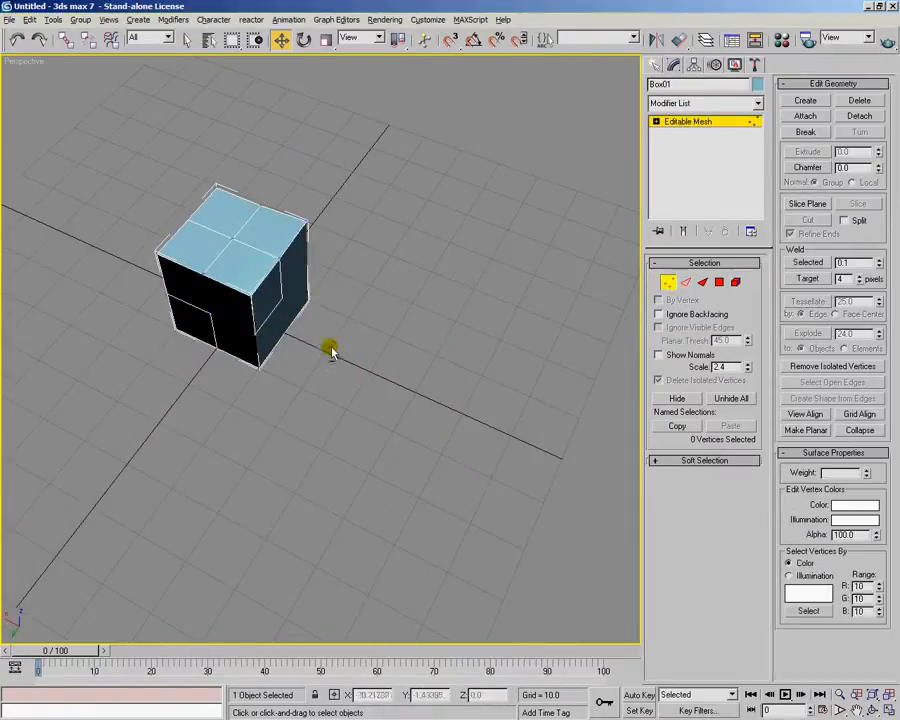
scroll(345, 380, up, 8)
middle_drag(355, 432, 272, 320)
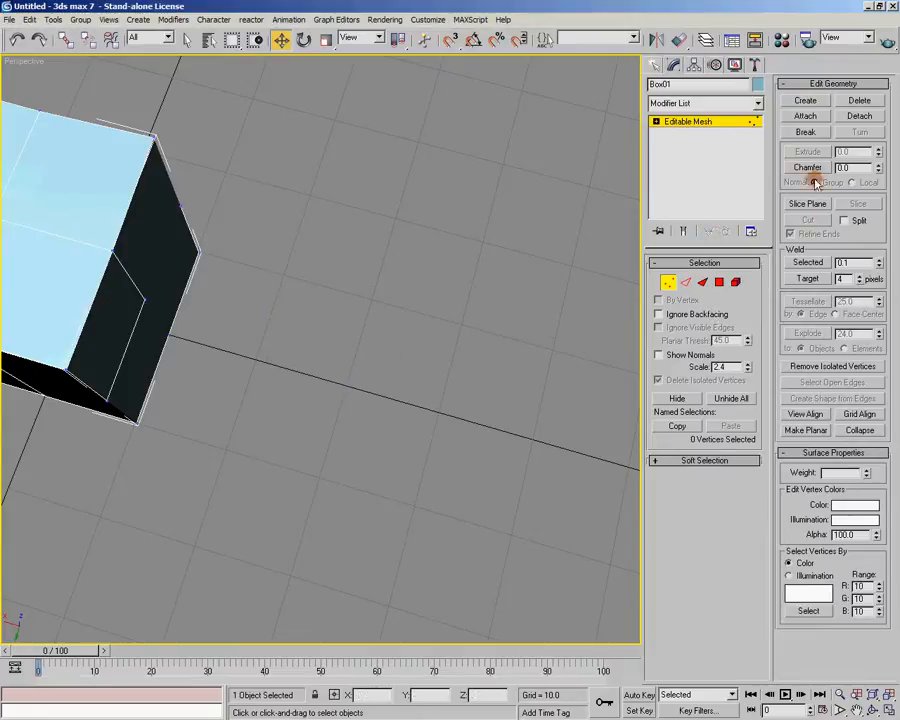
click(807, 101)
mouse_move(308, 350)
alt+middle_down()
mouse_move(302, 364)
mouse_move(303, 338)
alt+middle_up()
alt+middle_drag(271, 271, 373, 327)
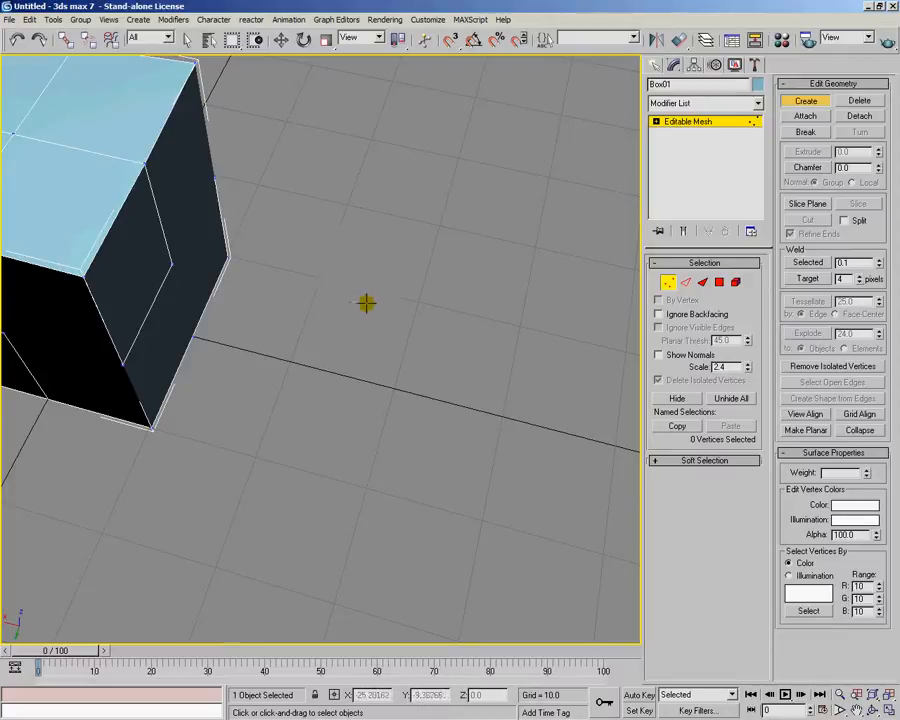
alt+middle_drag(352, 282, 391, 446)
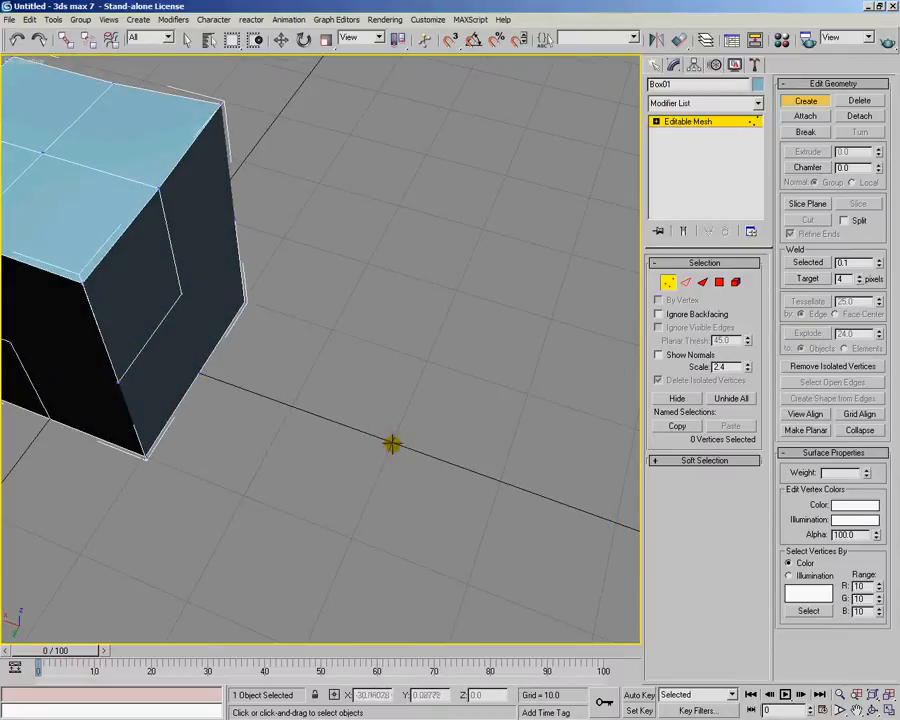
alt+middle_drag(351, 420, 327, 313)
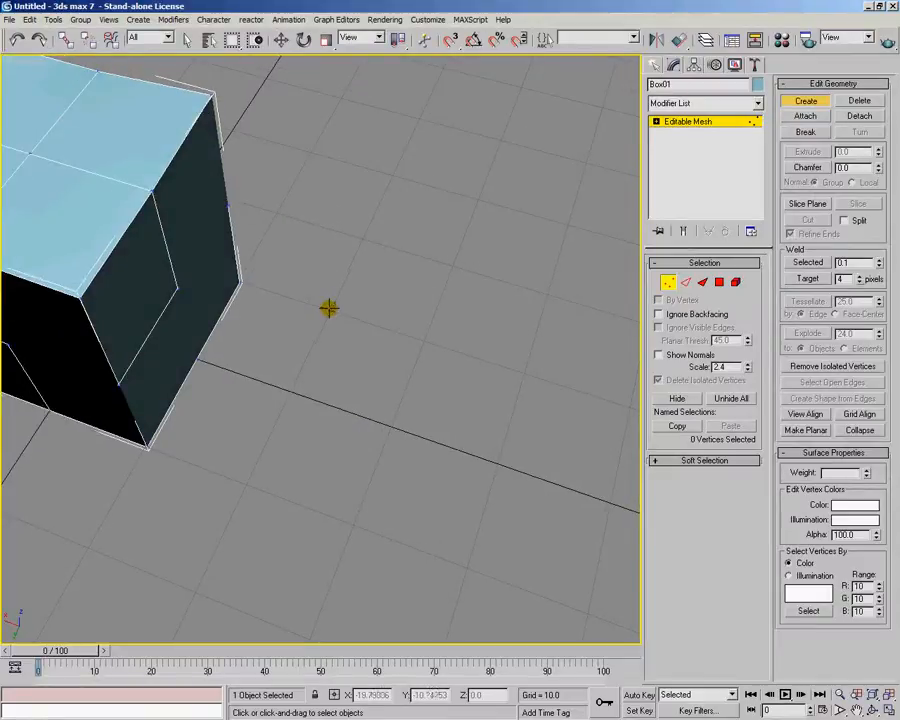
click(329, 309)
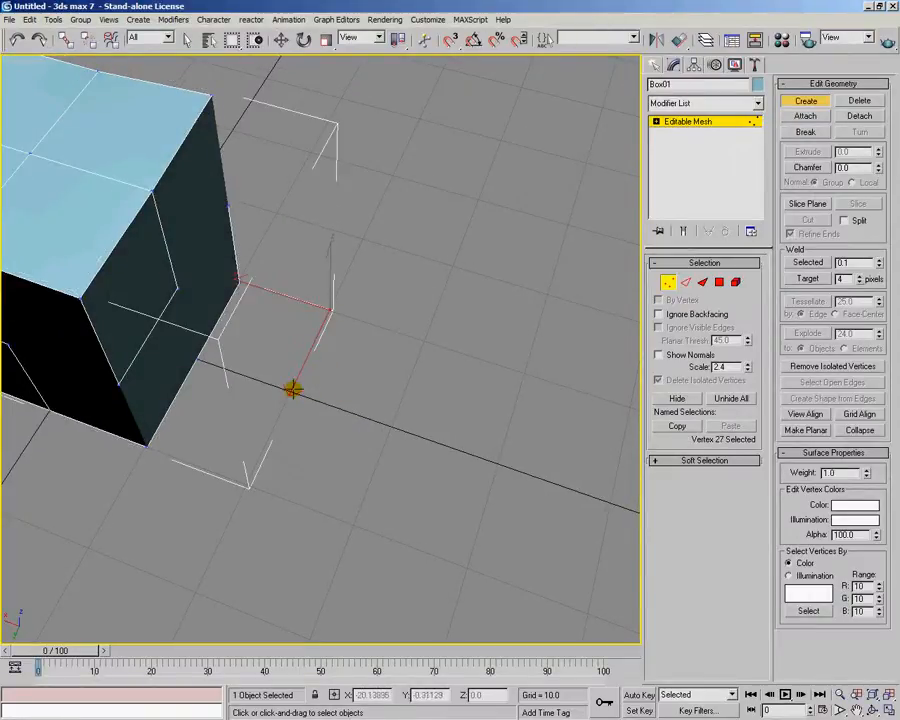
ctrl+click(289, 391)
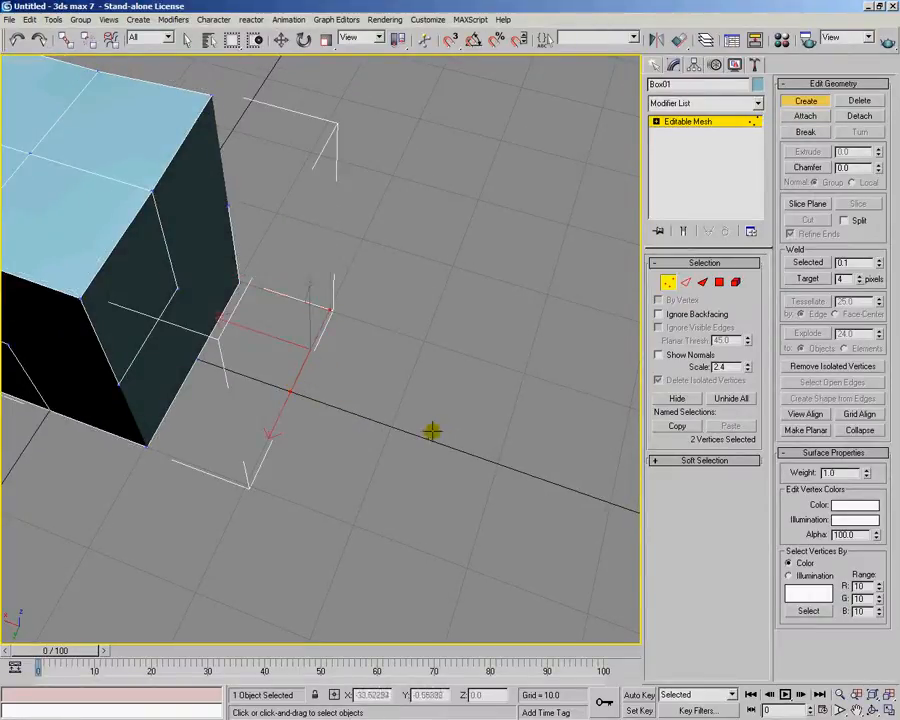
ctrl+click(390, 427)
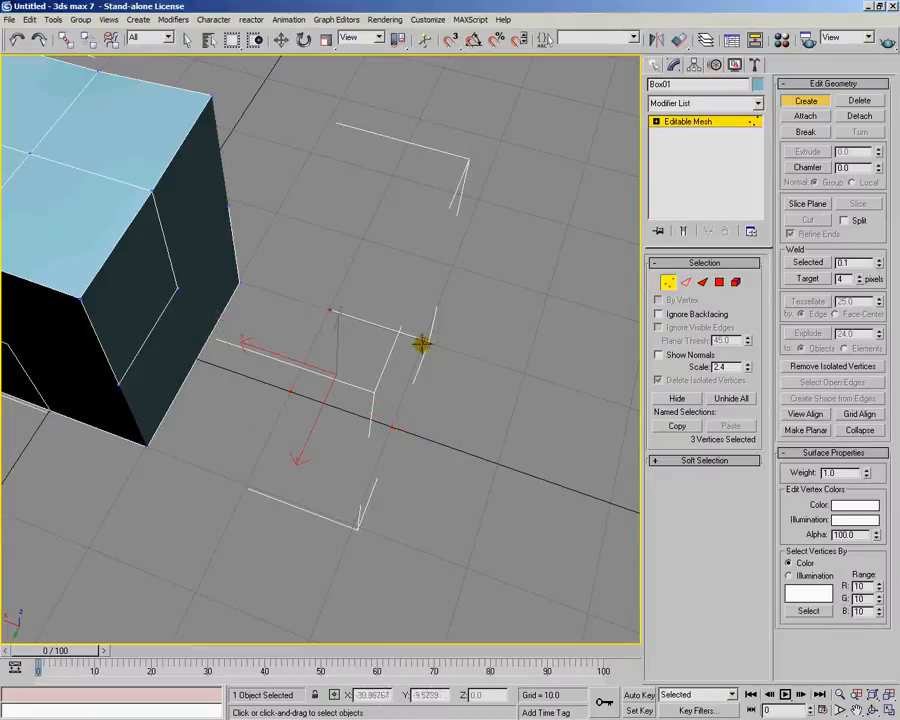
ctrl+click(424, 341)
middle_drag(424, 341, 480, 386)
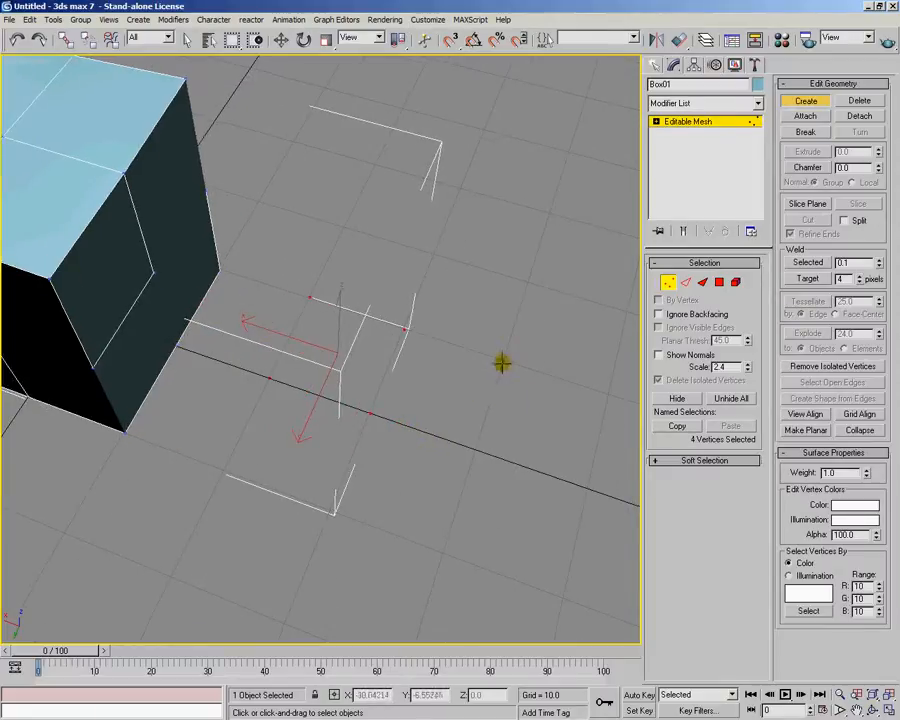
ctrl+click(502, 360)
ctrl+click(475, 451)
Leave Vertex level, turn off the selection brackets and examine how Box01's isolated vertices display at object level
click(667, 285)
alt+middle_drag(480, 312, 386, 326)
scroll(385, 292, down, 2)
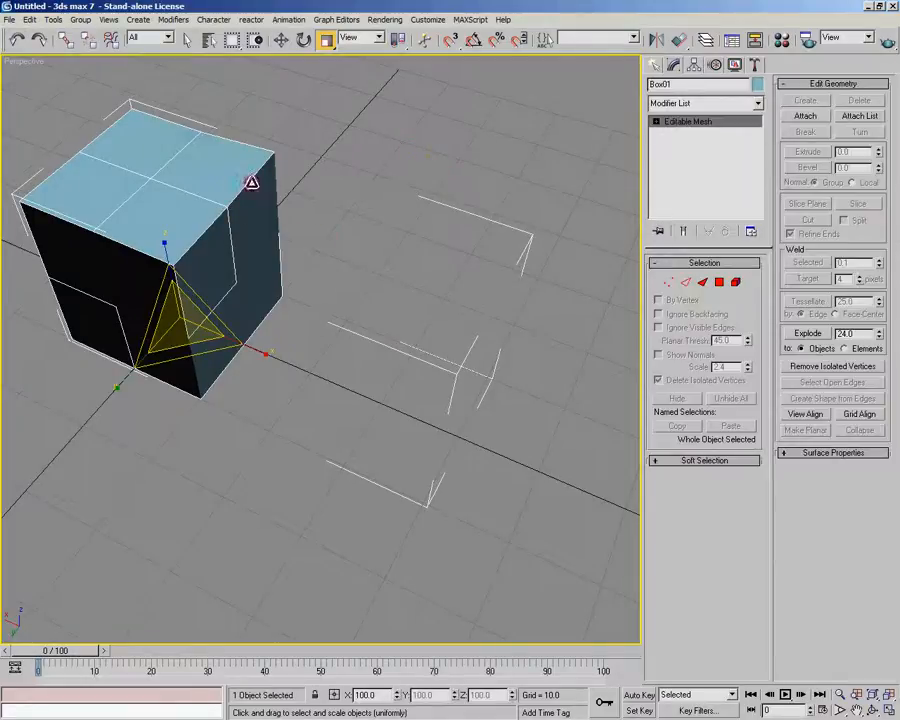
alt+middle_drag(250, 180, 353, 280)
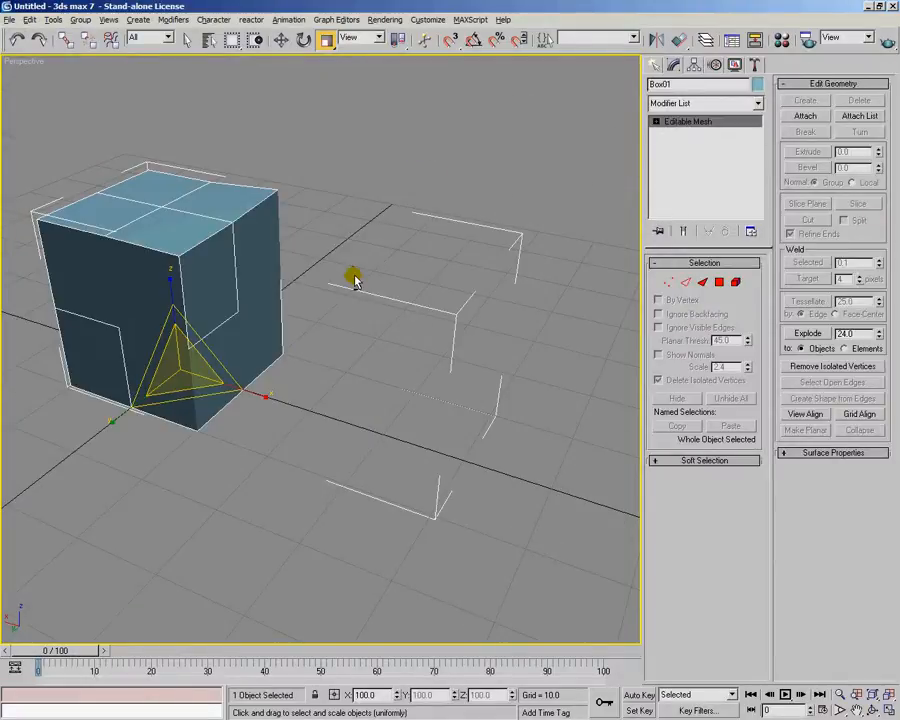
alt+middle_drag(340, 233, 323, 333)
key(w)
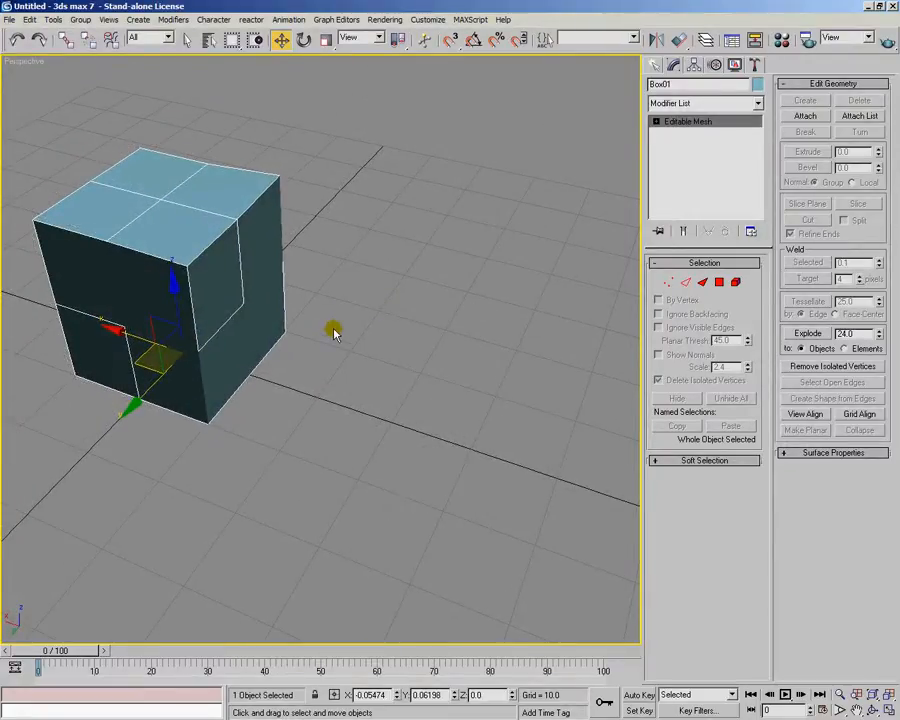
alt+middle_drag(388, 325, 320, 300)
click(357, 287)
click(278, 263)
shift+drag(378, 303, 470, 360)
mouse_move(470, 360)
alt+middle_down()
mouse_move(428, 342)
mouse_move(460, 358)
mouse_move(450, 346)
alt+middle_up()
key(j)
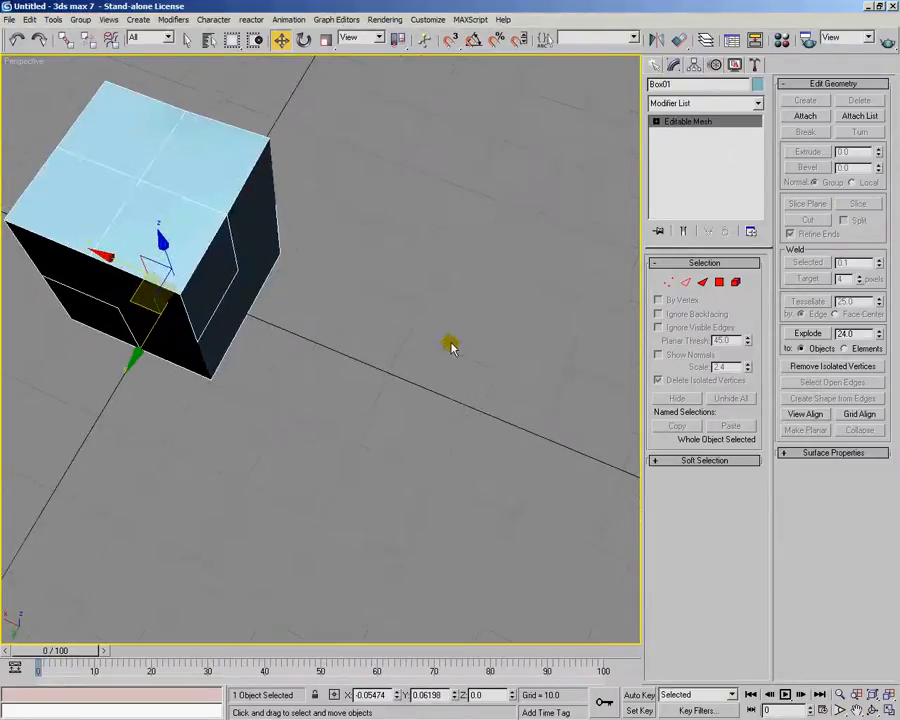
Return Box01 to Vertex level and view the six isolated vertices beside the cube
click(668, 285)
middle_drag(527, 347, 355, 349)
scroll(371, 350, down, 5)
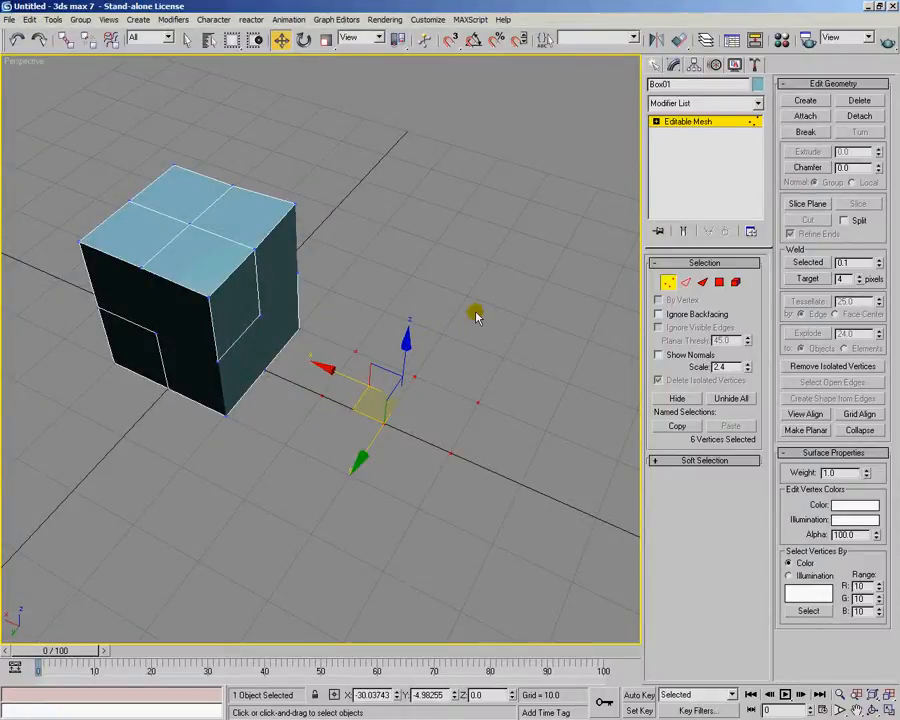
alt+middle_drag(476, 316, 460, 316)
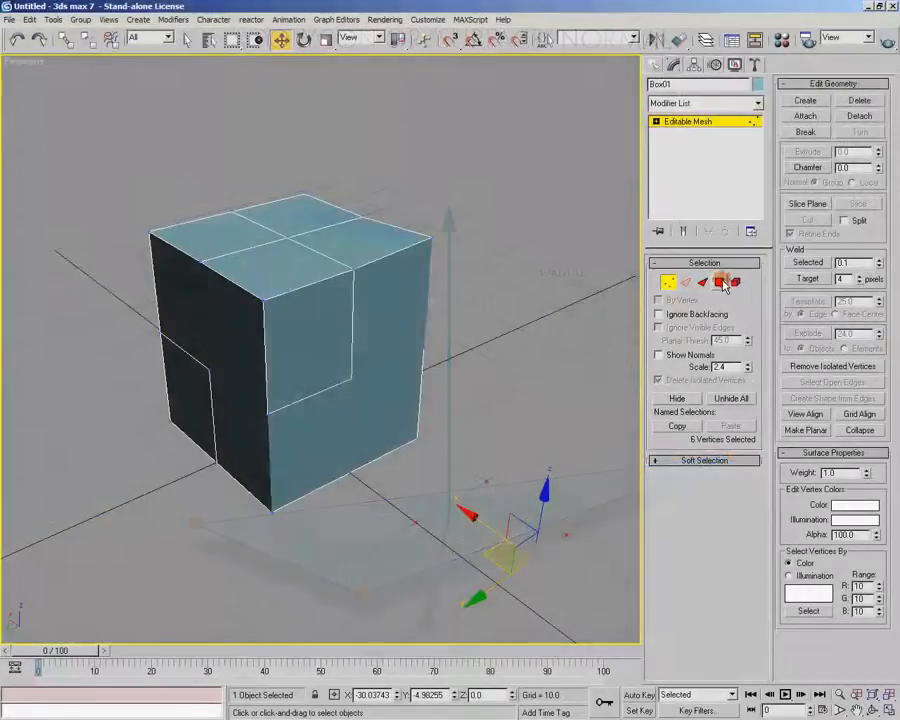
Try deleting the upper corner polygon on the cube's side to look inside the mesh, and undo the deletion
click(720, 282)
click(338, 321)
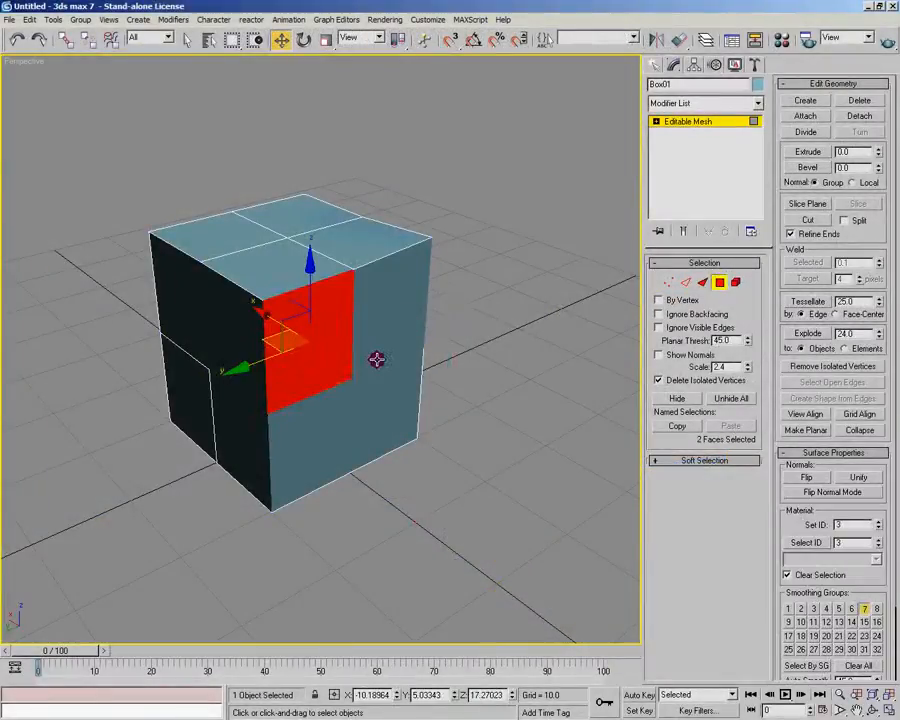
key(Delete)
scroll(357, 347, up, 5)
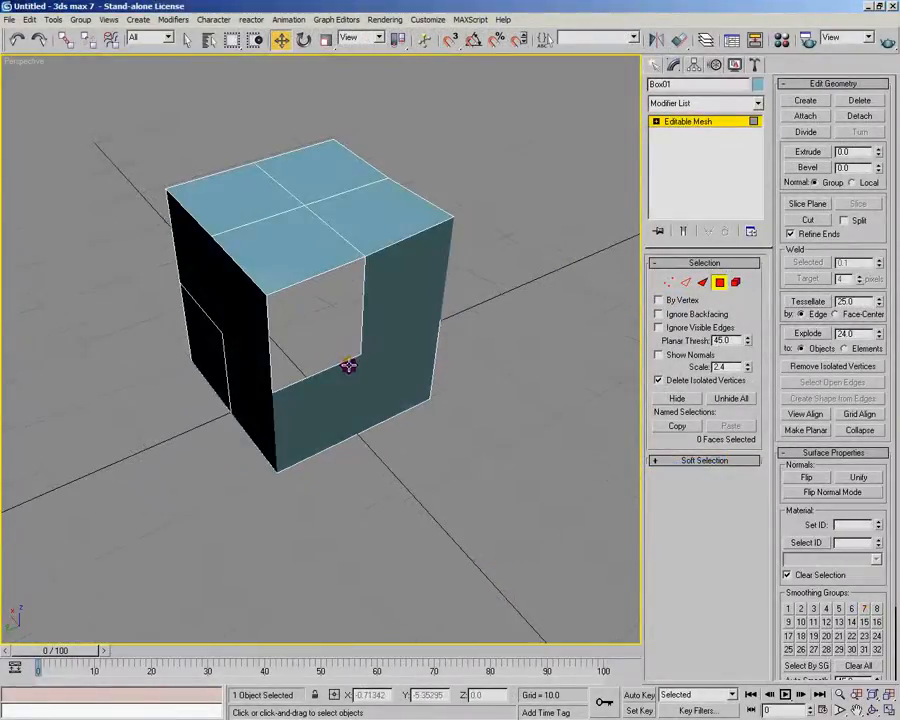
mouse_move(391, 366)
alt+middle_down()
mouse_move(402, 364)
mouse_move(382, 364)
mouse_move(396, 295)
mouse_move(410, 414)
mouse_move(439, 263)
mouse_move(434, 297)
mouse_move(430, 287)
mouse_move(340, 281)
mouse_move(463, 295)
mouse_move(277, 301)
mouse_move(356, 283)
mouse_move(398, 285)
mouse_move(358, 294)
mouse_move(374, 350)
mouse_move(387, 358)
mouse_move(307, 362)
mouse_move(417, 368)
mouse_move(428, 358)
mouse_move(255, 366)
mouse_move(227, 380)
mouse_move(253, 335)
mouse_move(281, 337)
mouse_move(326, 212)
alt+middle_up()
alt+middle_drag(321, 109, 354, 287)
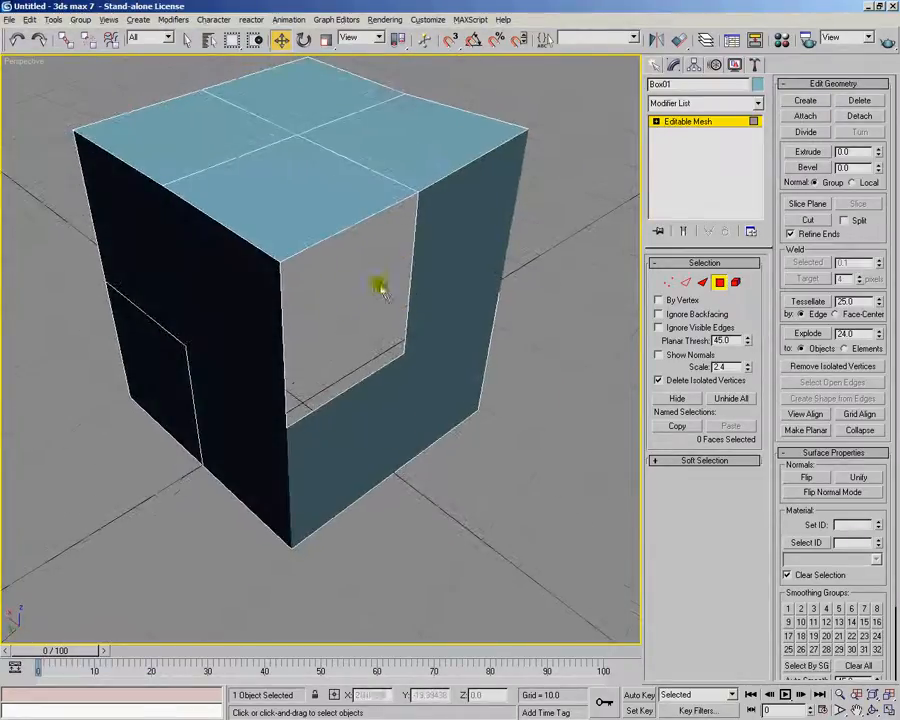
key(ctrl+z)
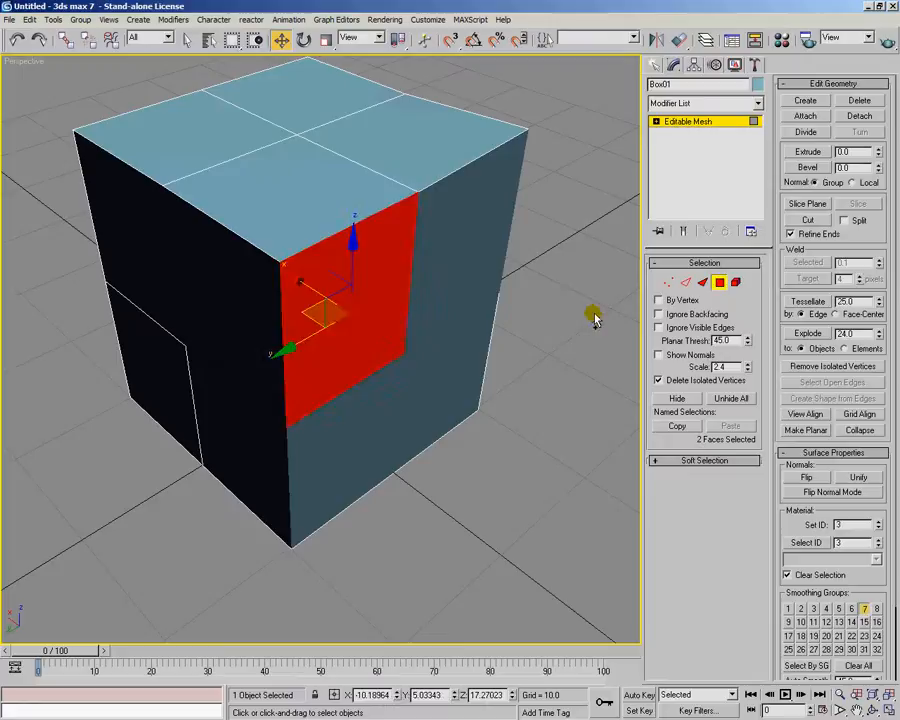
Turn on Show Normals, select all polygons of the cube and set the normals scale to 7.0
click(531, 347)
alt+middle_drag(494, 341, 404, 361)
scroll(398, 336, down, 2)
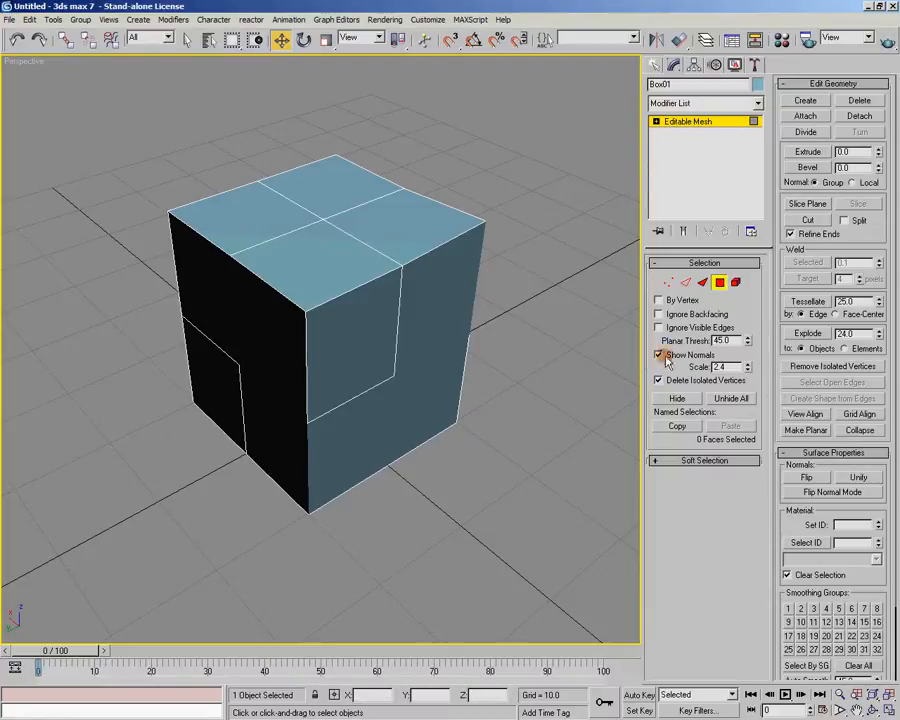
drag(747, 368, 748, 338)
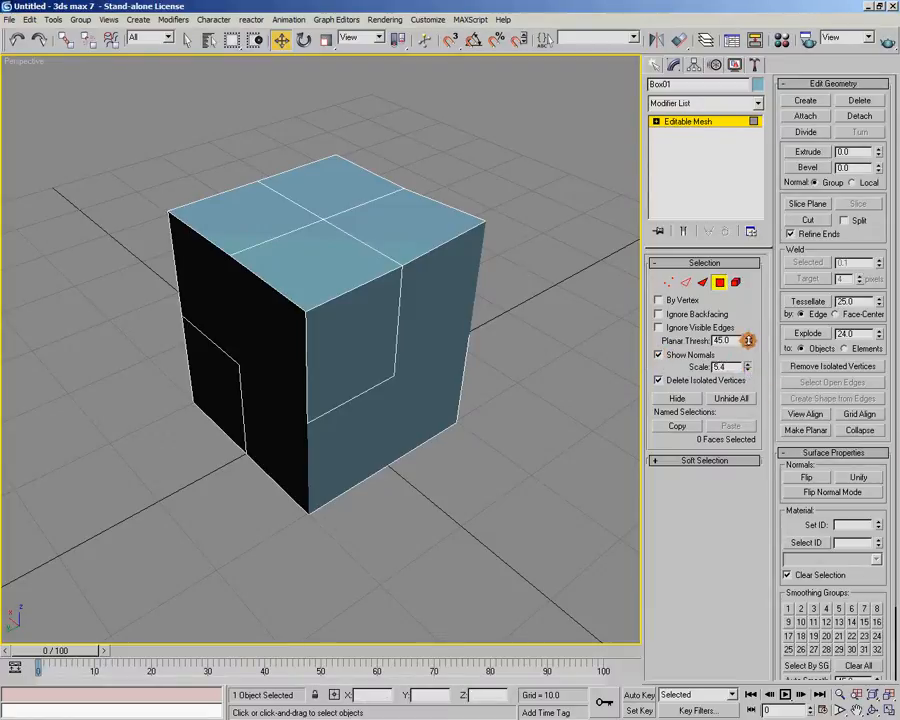
alt+middle_drag(474, 277, 543, 248)
drag(112, 98, 605, 565)
alt+middle_drag(522, 376, 528, 338)
drag(746, 370, 767, 347)
Examine the direction of the polygon normals on all sides of the cube
mouse_move(410, 424)
alt+middle_down()
mouse_move(344, 430)
mouse_move(442, 436)
mouse_move(406, 428)
mouse_move(422, 420)
alt+middle_up()
mouse_move(349, 416)
alt+middle_down()
mouse_move(338, 408)
mouse_move(346, 397)
alt+middle_up()
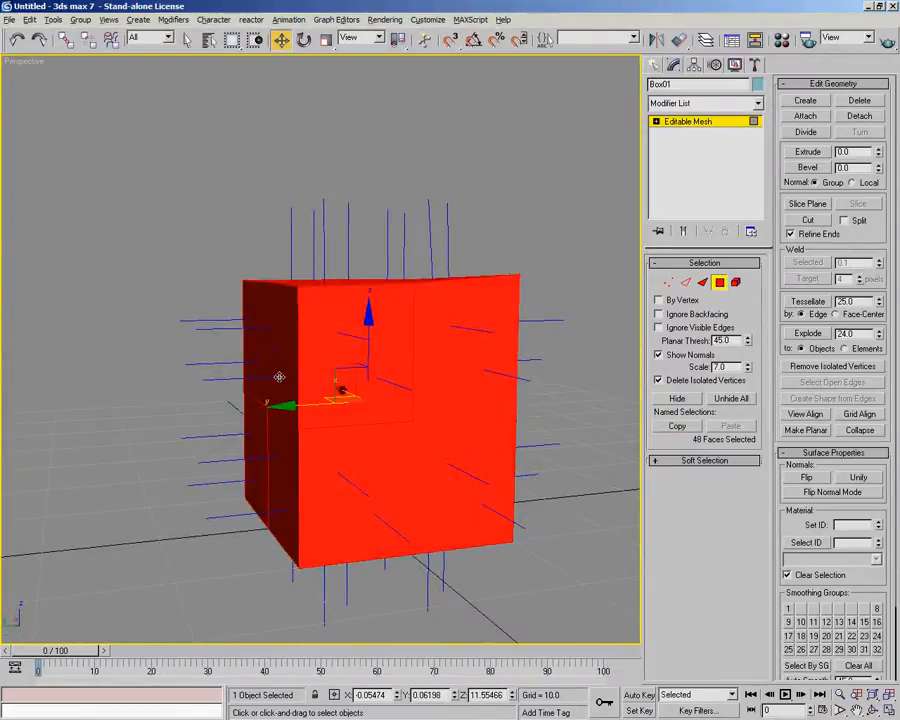
alt+middle_drag(279, 376, 309, 381)
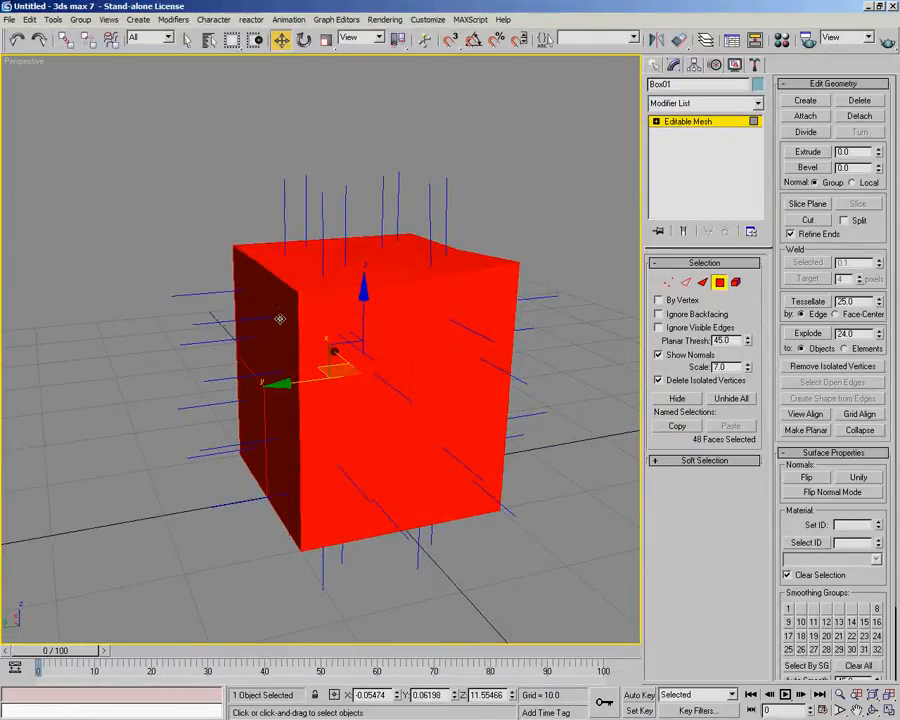
alt+middle_drag(163, 335, 386, 455)
alt+middle_drag(296, 258, 305, 321)
scroll(335, 349, up, 2)
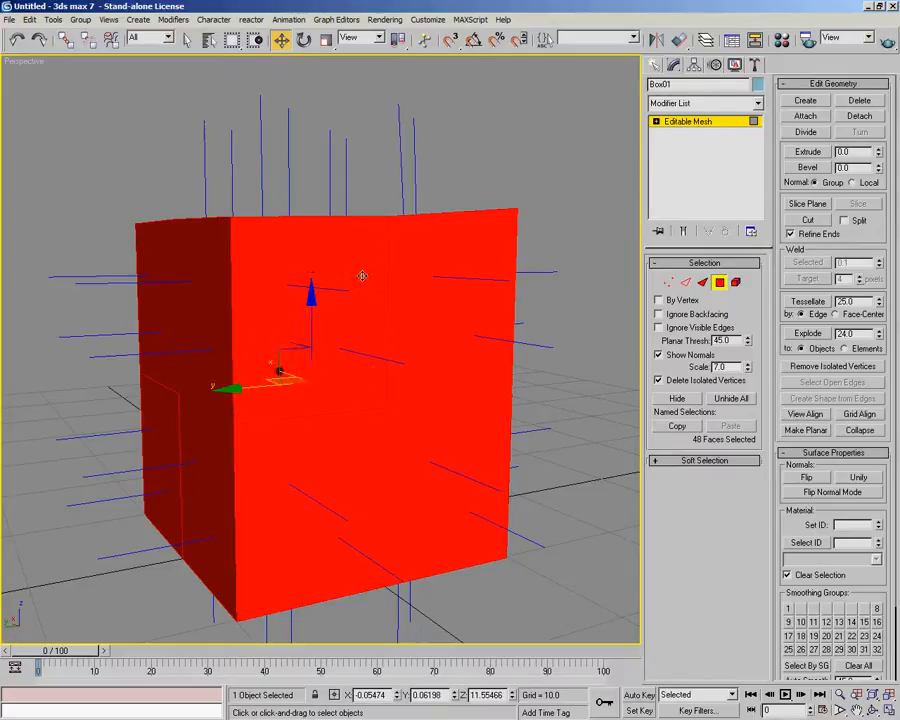
Switch Box01 to Edge level and examine the cube's edges with nothing selected
click(684, 283)
click(553, 286)
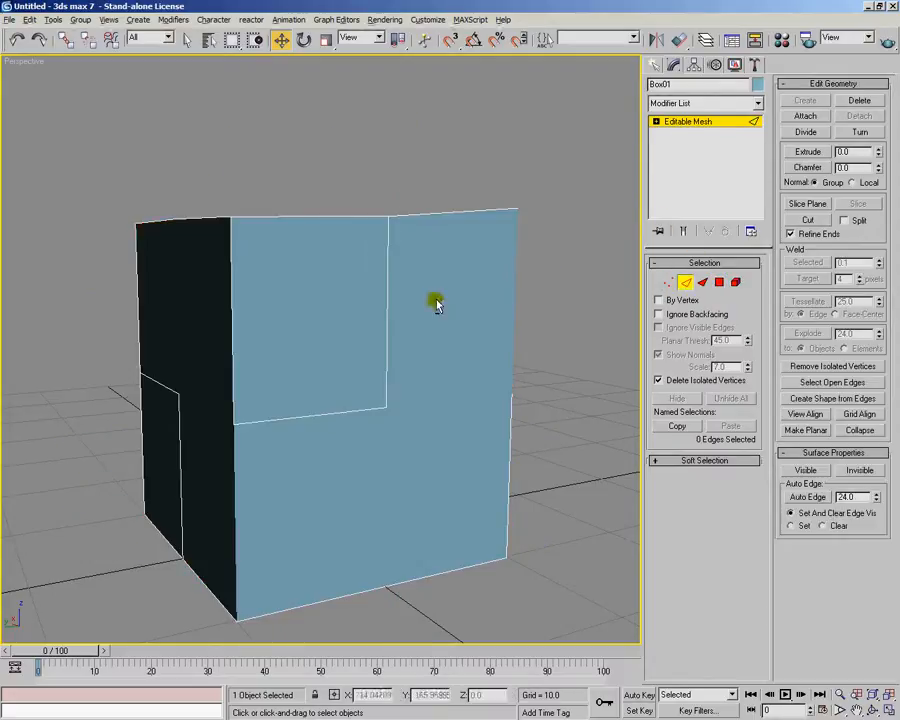
alt+middle_drag(314, 274, 415, 320)
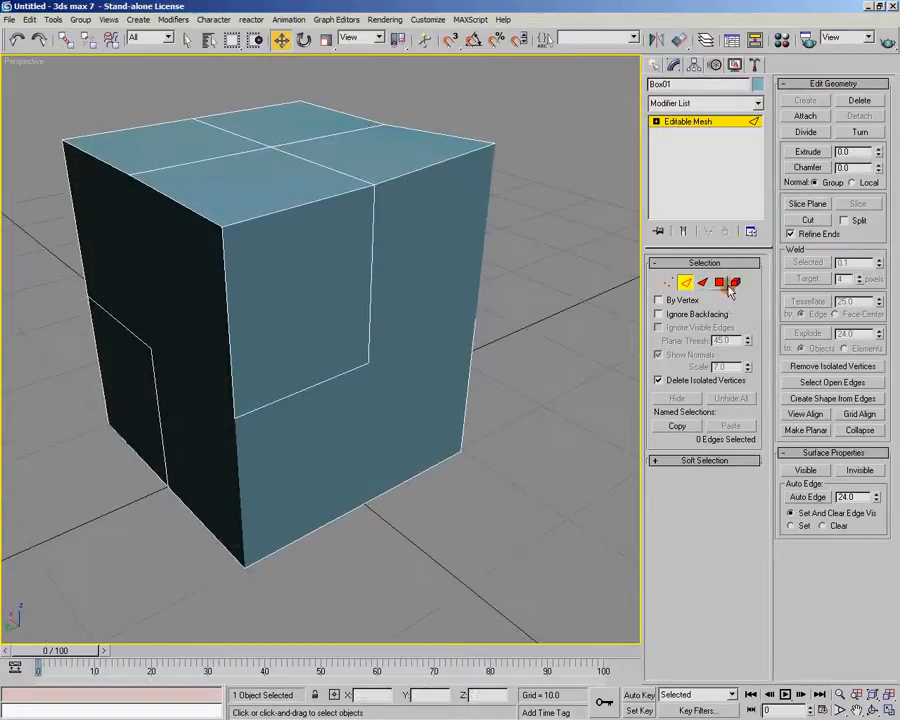
At Face level, select the lower triangle of the side's upper corner square and inspect its normal
click(702, 282)
click(323, 271)
mouse_move(345, 321)
alt+middle_down()
mouse_move(370, 334)
mouse_move(334, 332)
alt+middle_up()
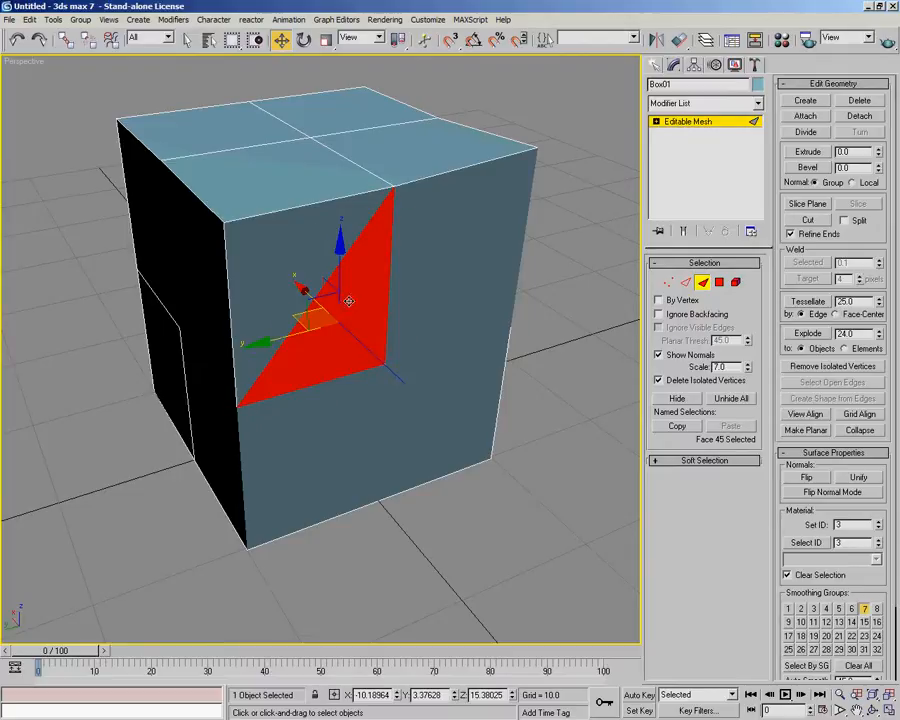
alt+middle_drag(322, 338, 387, 357)
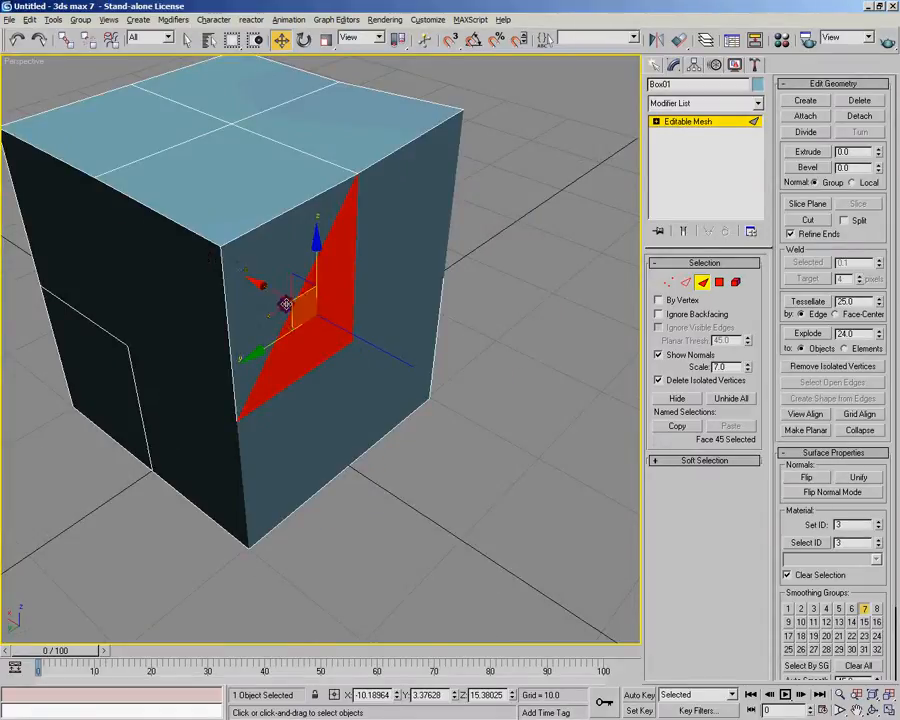
alt+middle_drag(258, 291, 268, 300)
scroll(257, 323, down, 2)
mouse_move(265, 346)
alt+middle_down()
mouse_move(267, 360)
mouse_move(269, 350)
alt+middle_up()
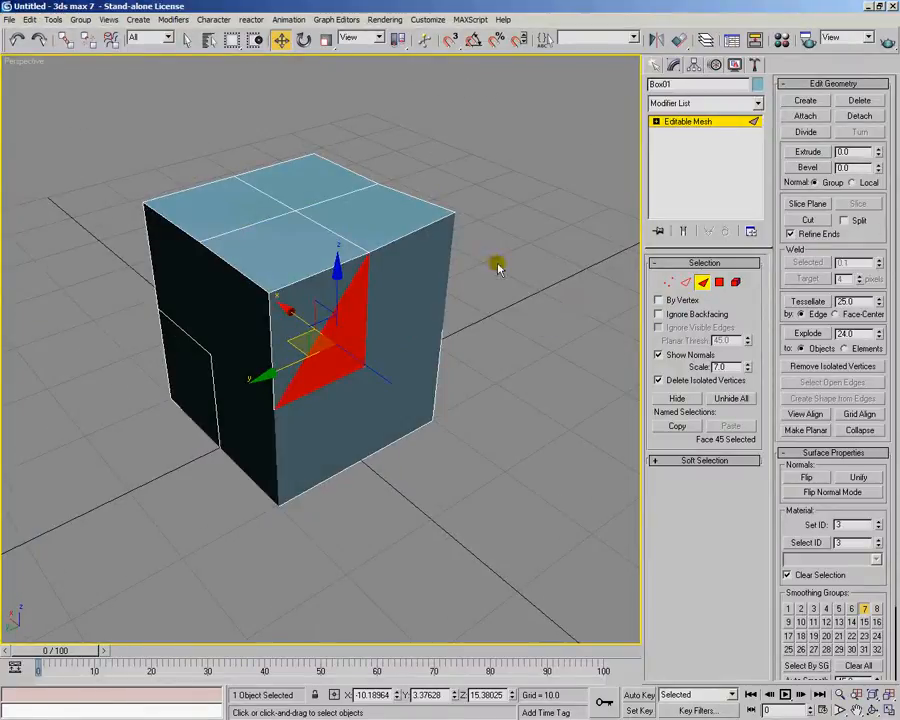
Select all faces of the cube, flip their normals inward and examine the inside of the box
drag(86, 91, 580, 568)
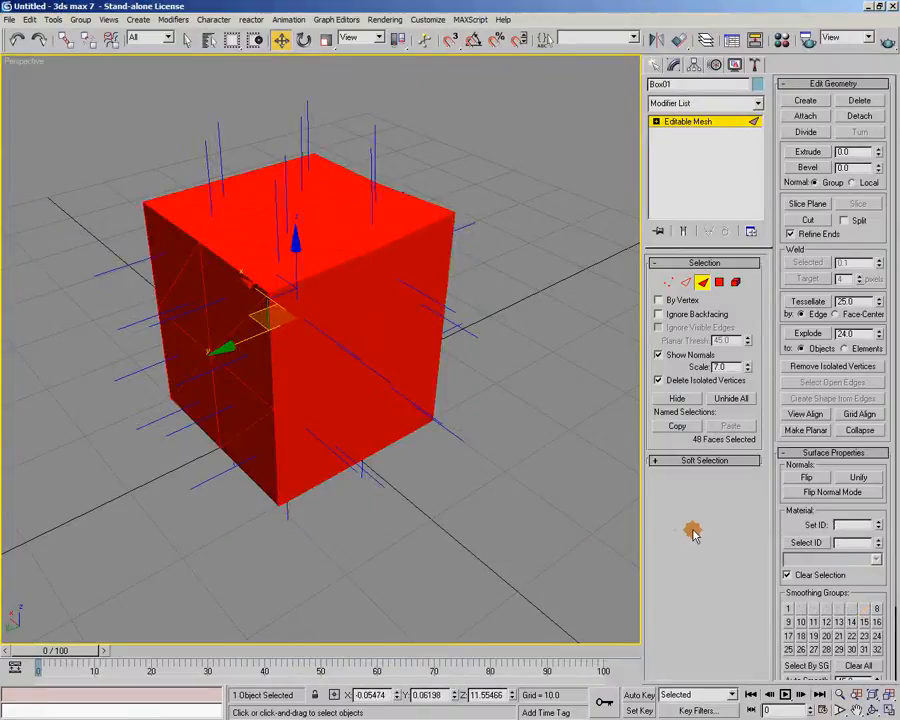
click(808, 477)
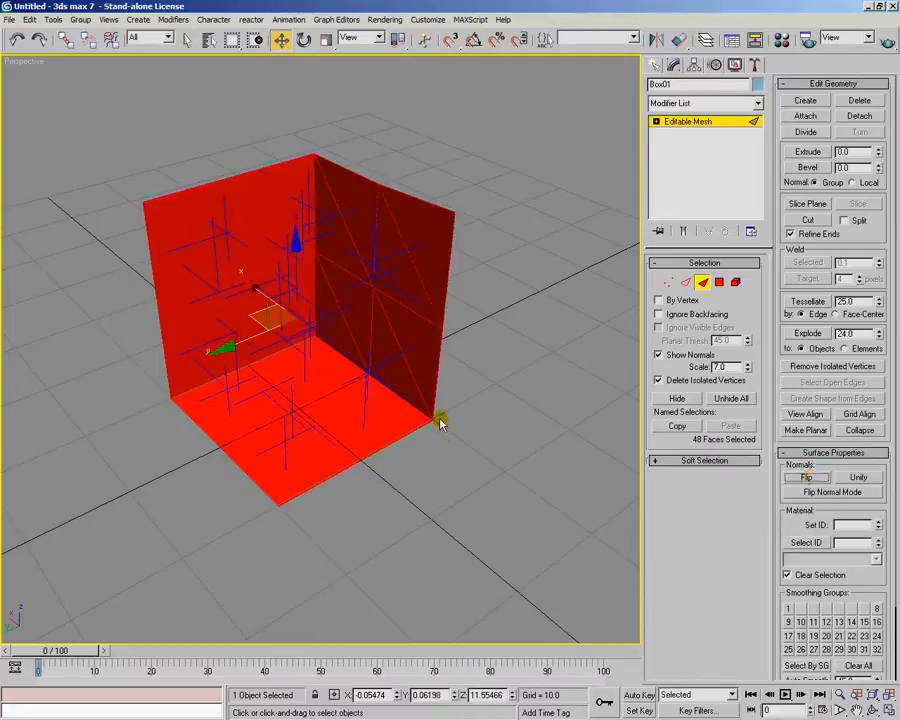
click(488, 419)
alt+middle_drag(303, 396, 330, 392)
alt+middle_drag(544, 400, 401, 442)
alt+middle_drag(318, 359, 441, 372)
Select all faces of the cube again and flip their normals back outward
key(ctrl+a)
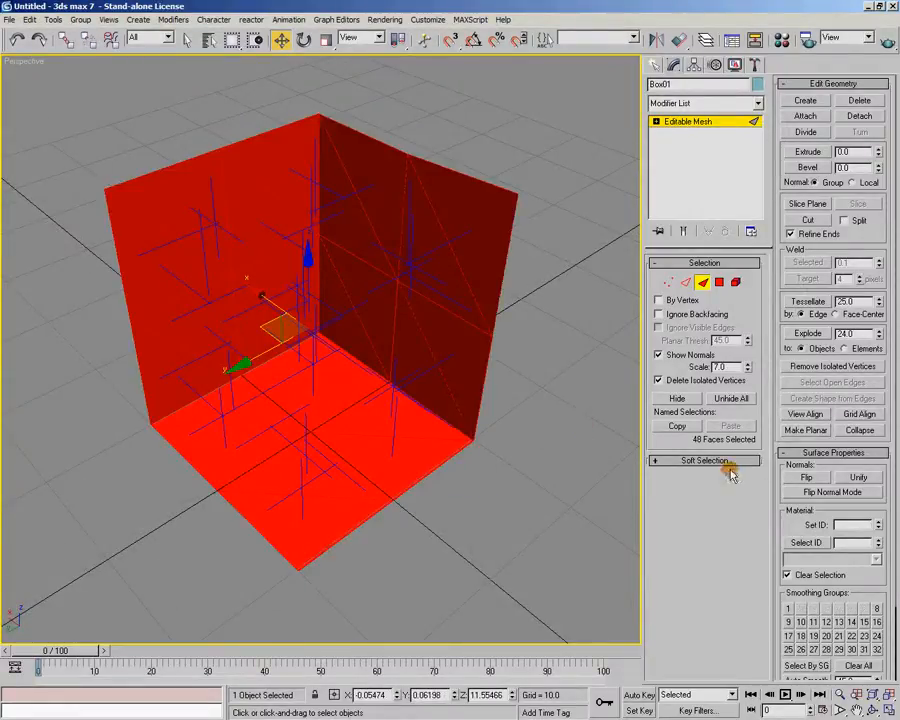
click(812, 478)
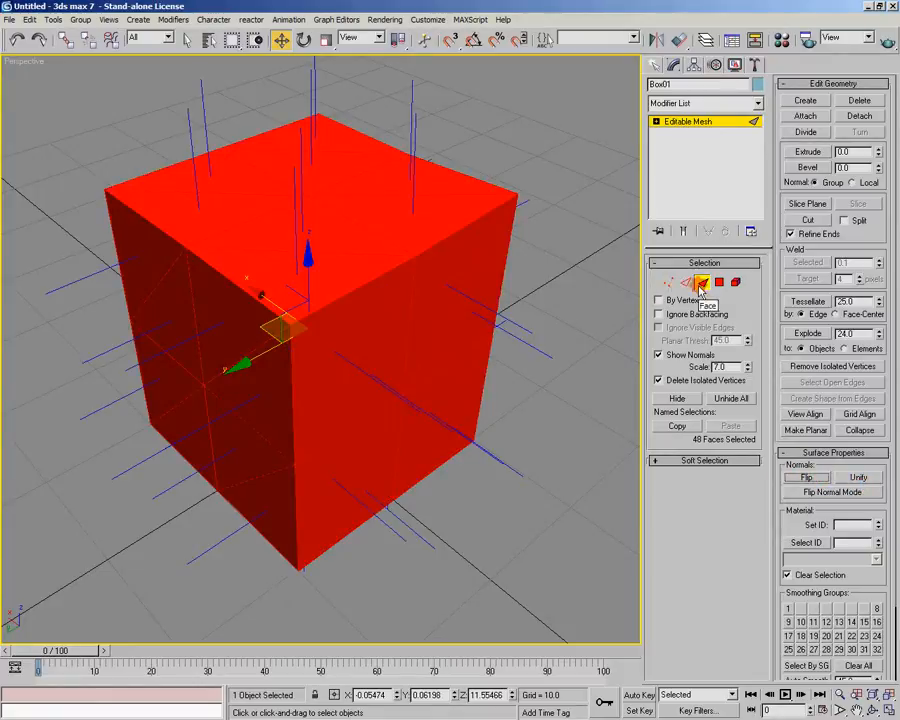
alt+middle_drag(510, 412, 408, 390)
Turn off Show Normals and, at Vertex level, bring the six isolated vertices beside the cube into close view
click(668, 356)
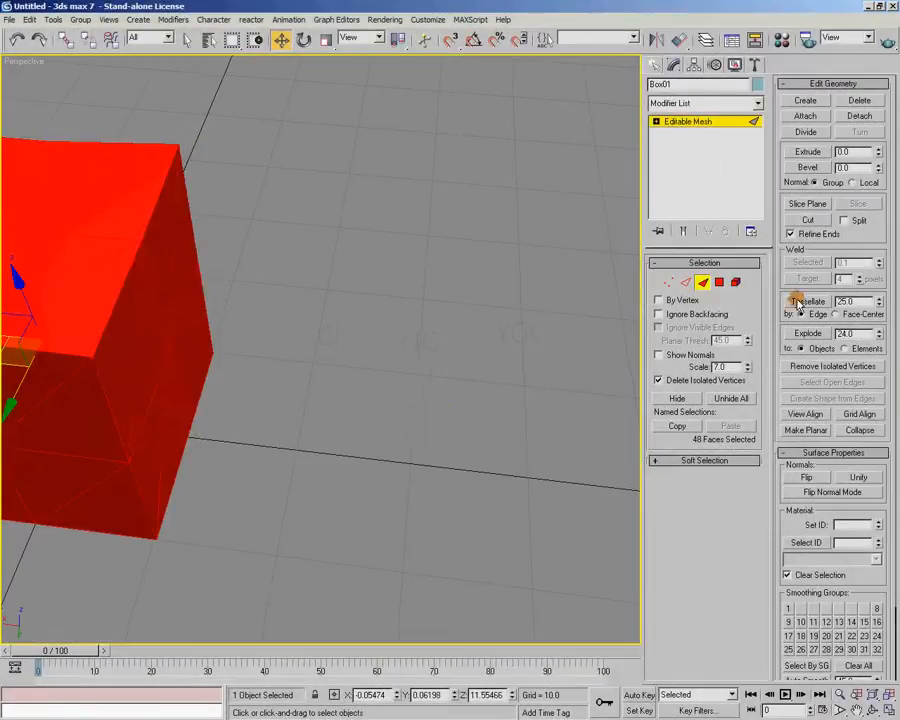
click(668, 283)
scroll(400, 476, up, 3)
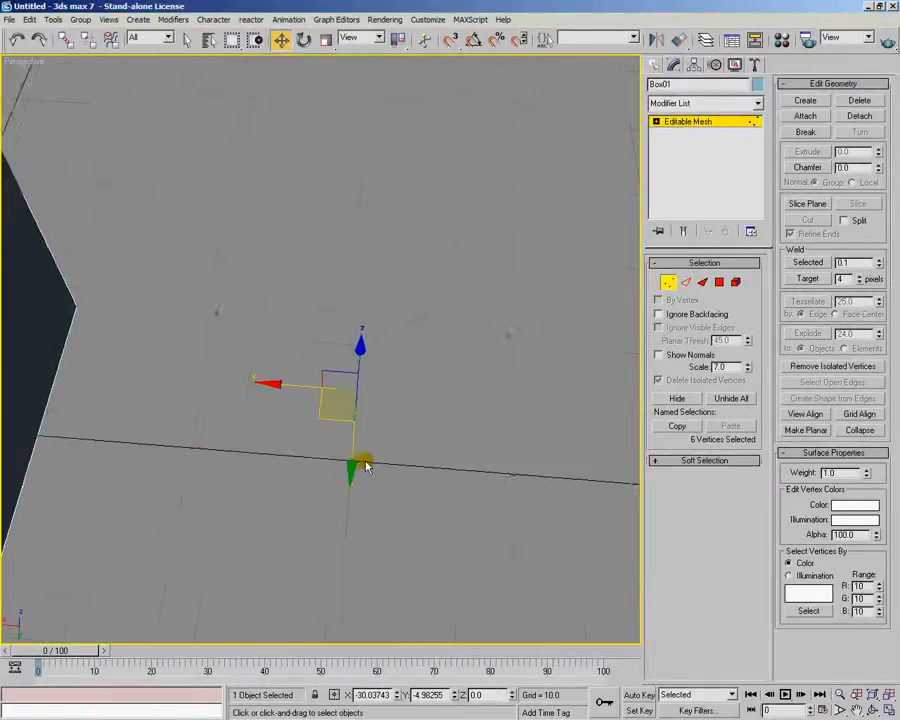
mouse_move(416, 484)
middle_down()
mouse_move(426, 506)
mouse_move(450, 520)
mouse_move(422, 472)
mouse_move(418, 485)
mouse_move(405, 473)
middle_up()
scroll(417, 484, up, 1)
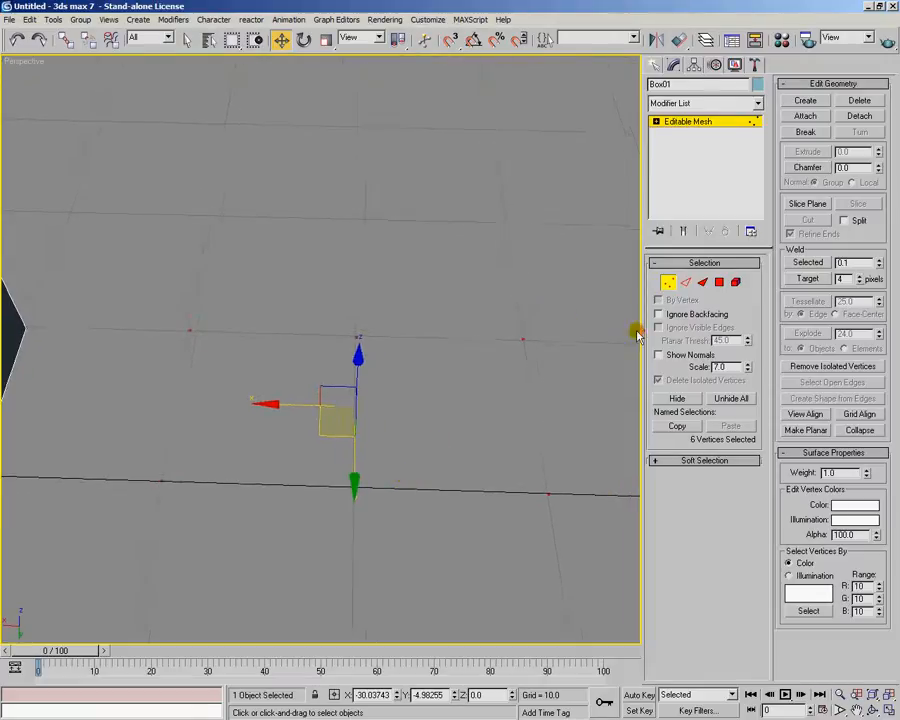
At Face level, create a triangular face by connecting three of the isolated vertices nearest the cube in counterclockwise order
click(702, 283)
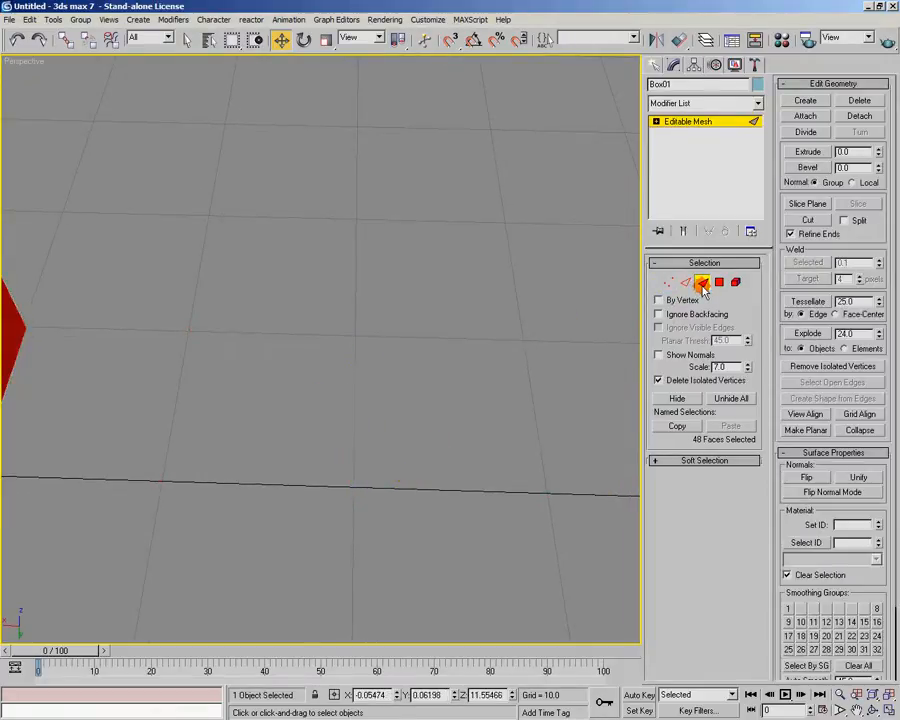
click(806, 101)
alt+middle_drag(303, 362, 307, 396)
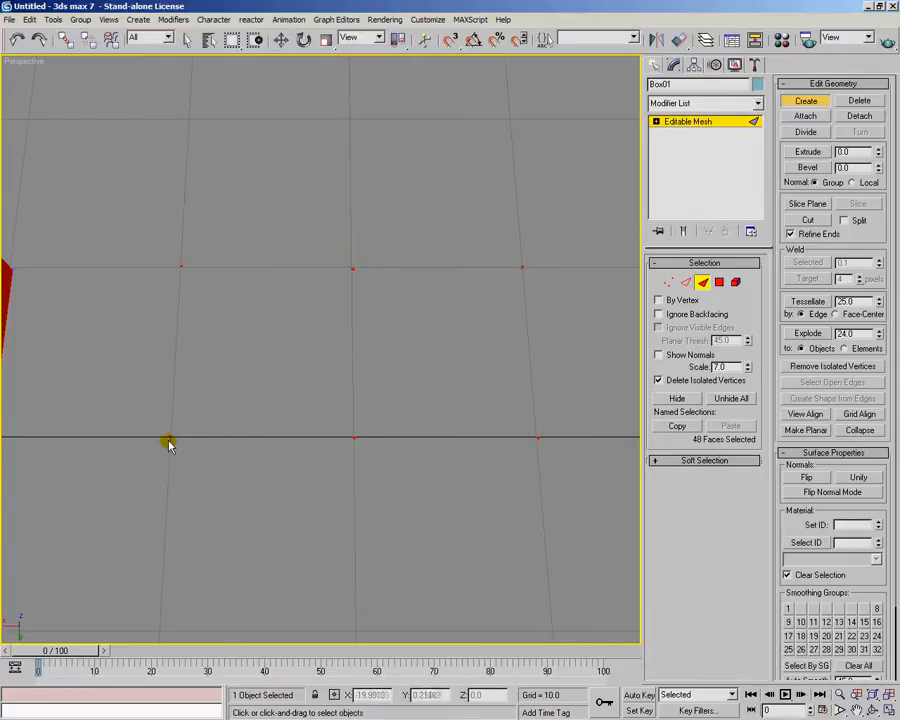
click(352, 438)
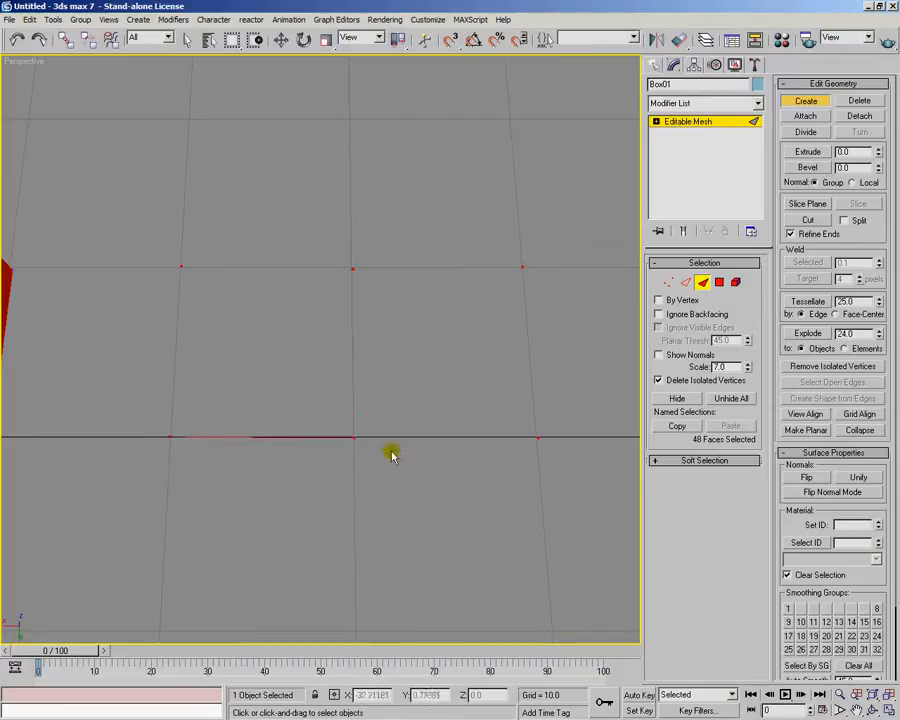
click(354, 270)
mouse_move(331, 402)
alt+middle_down()
mouse_move(258, 388)
mouse_move(350, 395)
mouse_move(329, 394)
alt+middle_up()
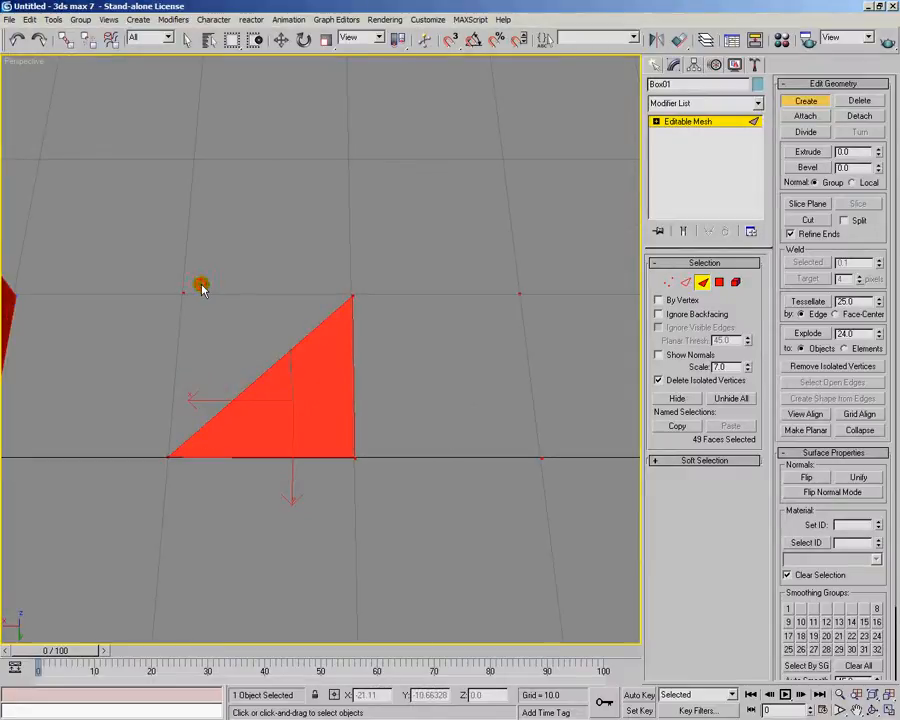
Create a second counterclockwise triangular face sharing the first triangle's diagonal to complete the square
alt+middle_drag(235, 319, 229, 335)
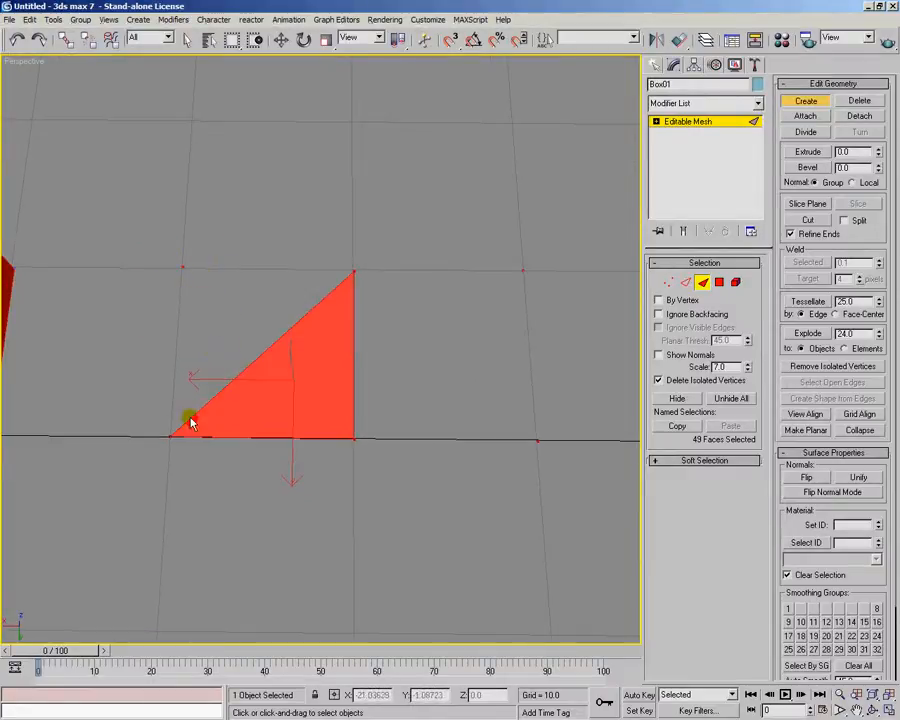
click(168, 437)
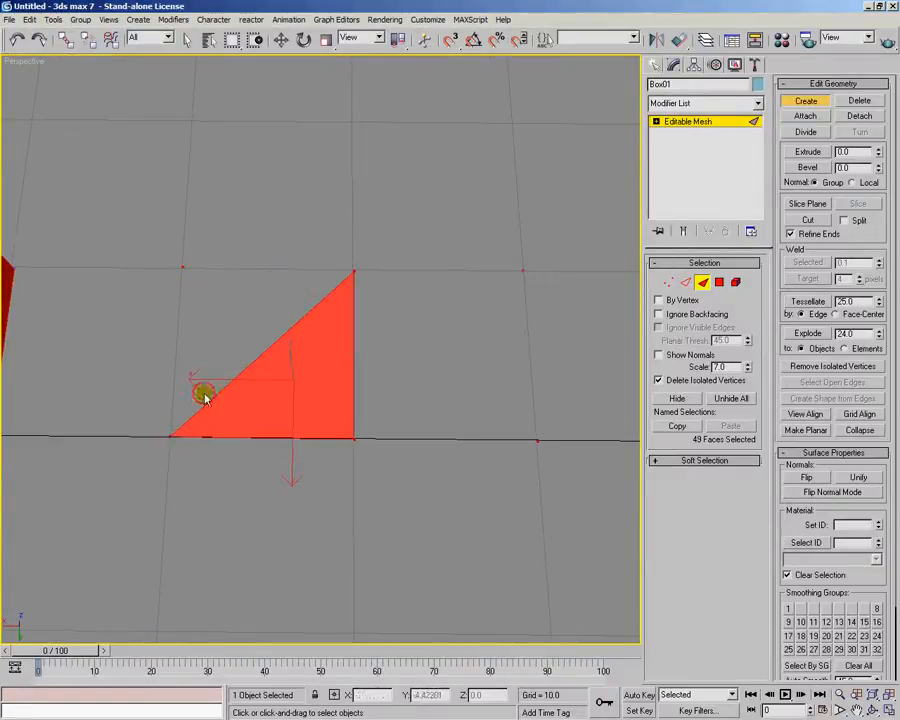
click(354, 260)
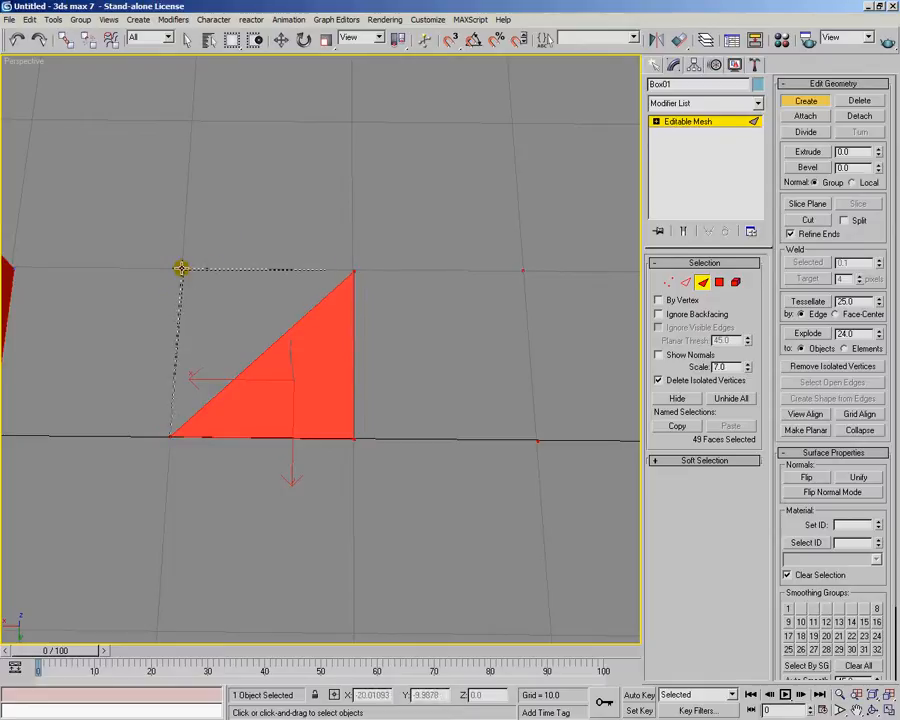
click(180, 268)
Show the normals temporarily and examine which way the two triangles of the new square face
alt+middle_drag(453, 411, 415, 355)
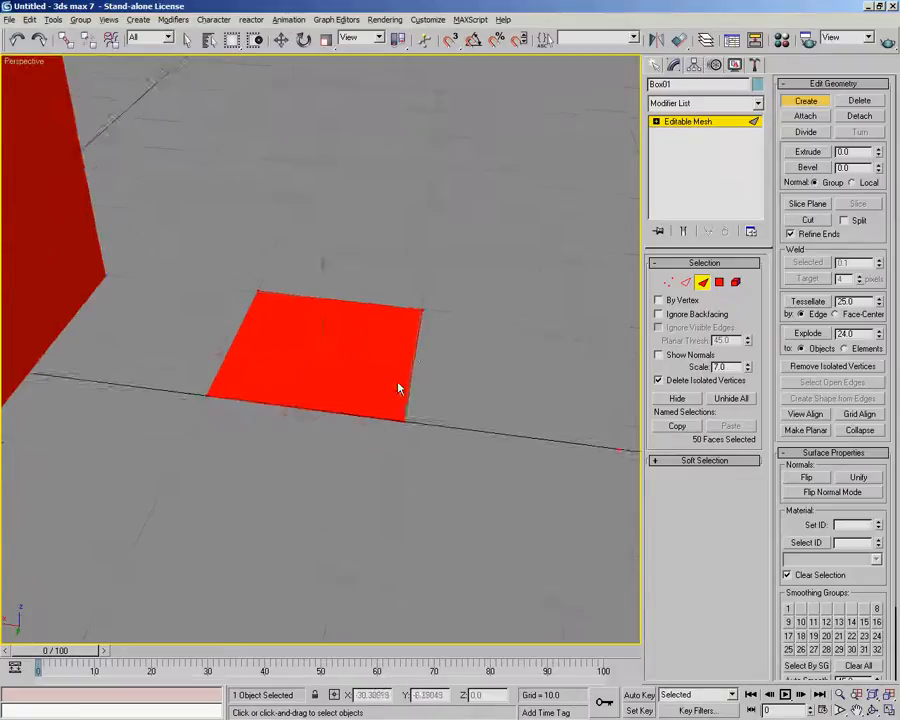
click(679, 356)
alt+middle_drag(530, 384, 462, 396)
click(657, 355)
alt+middle_drag(482, 438, 400, 468)
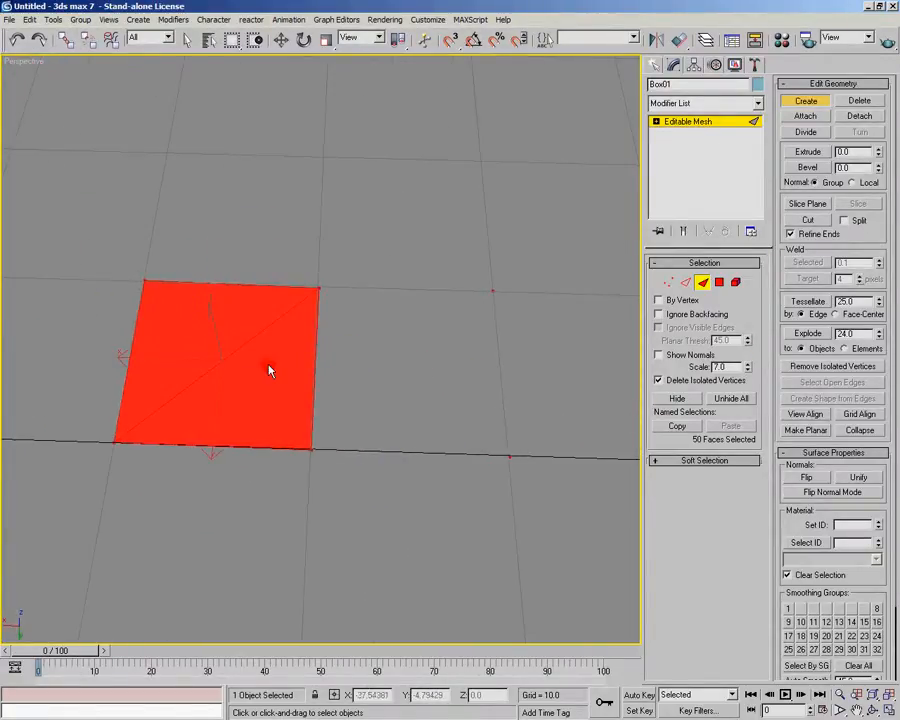
Stop creating faces and delete both triangles of the new square one after the other
key(w)
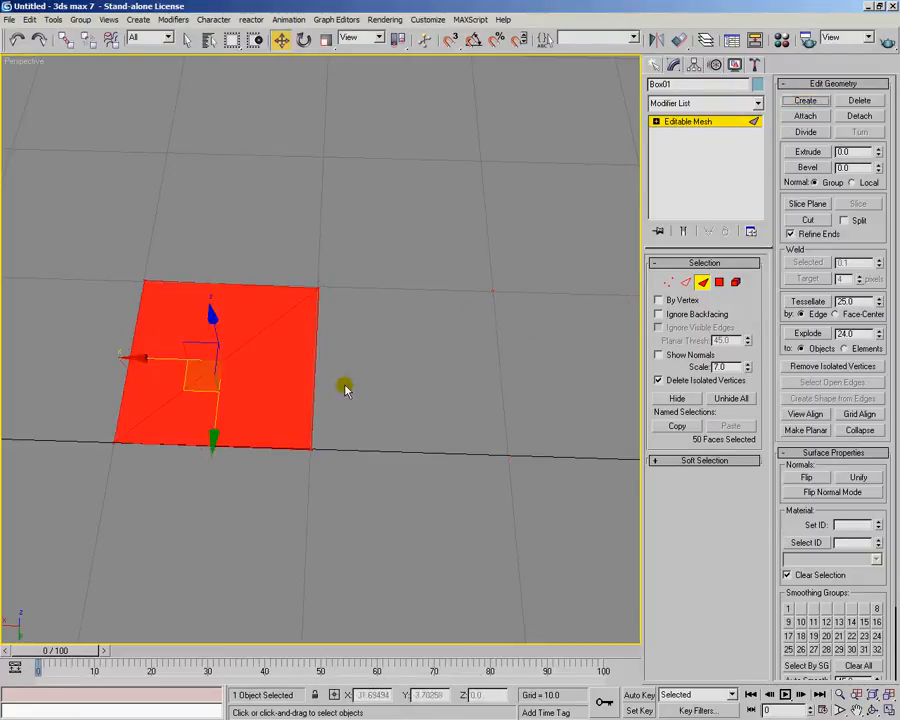
click(350, 378)
click(285, 366)
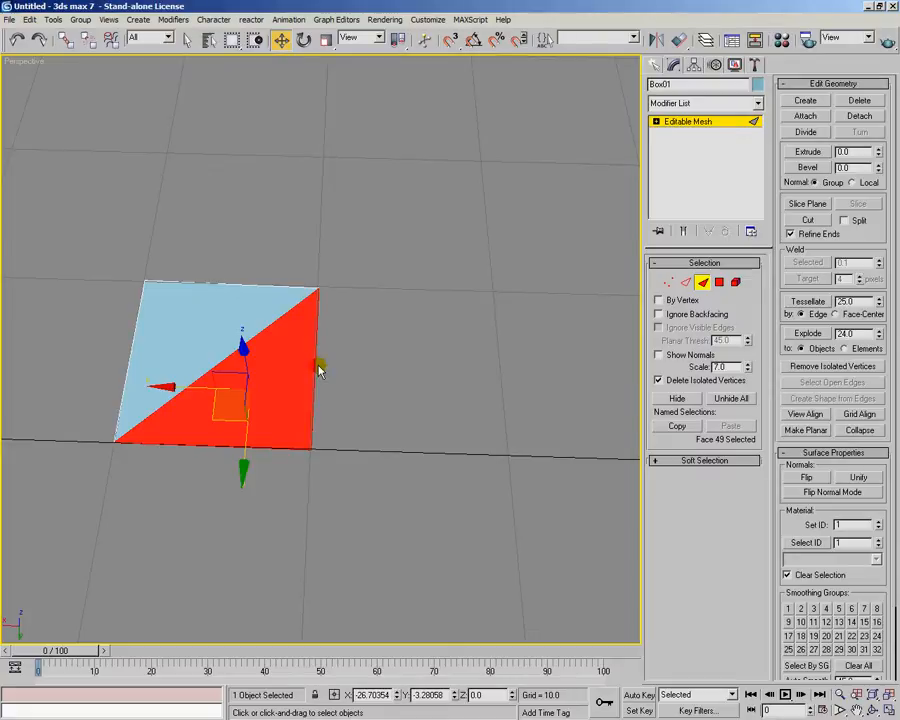
key(Delete)
click(239, 325)
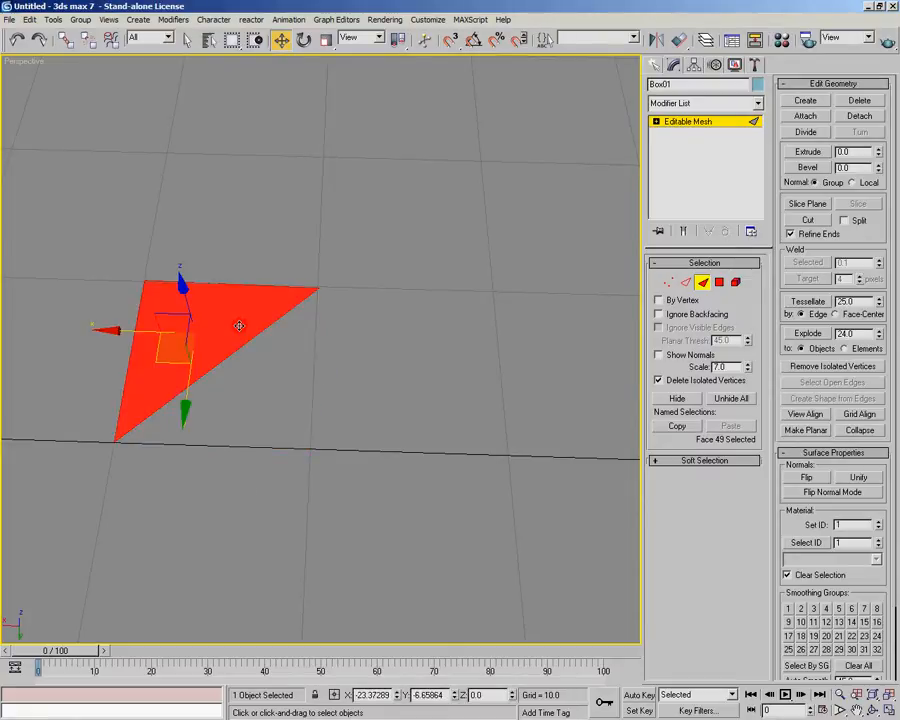
key(Delete)
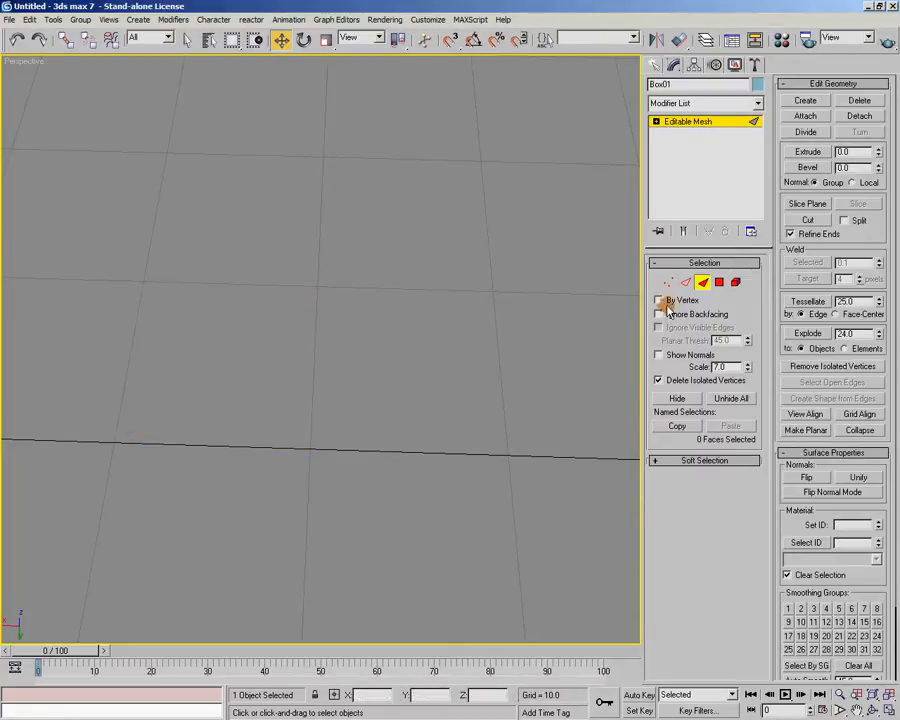
At Vertex level, create four vertices at grid intersections beside the two remaining ones, forming two rows of three
click(667, 284)
alt+middle_drag(283, 384, 330, 290)
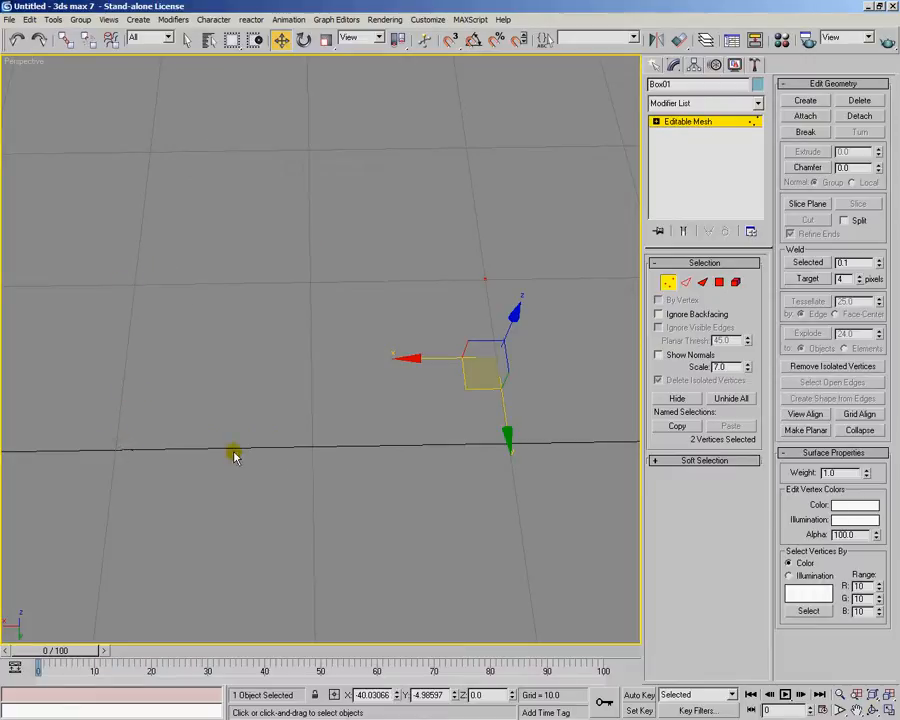
alt+middle_drag(300, 341, 295, 426)
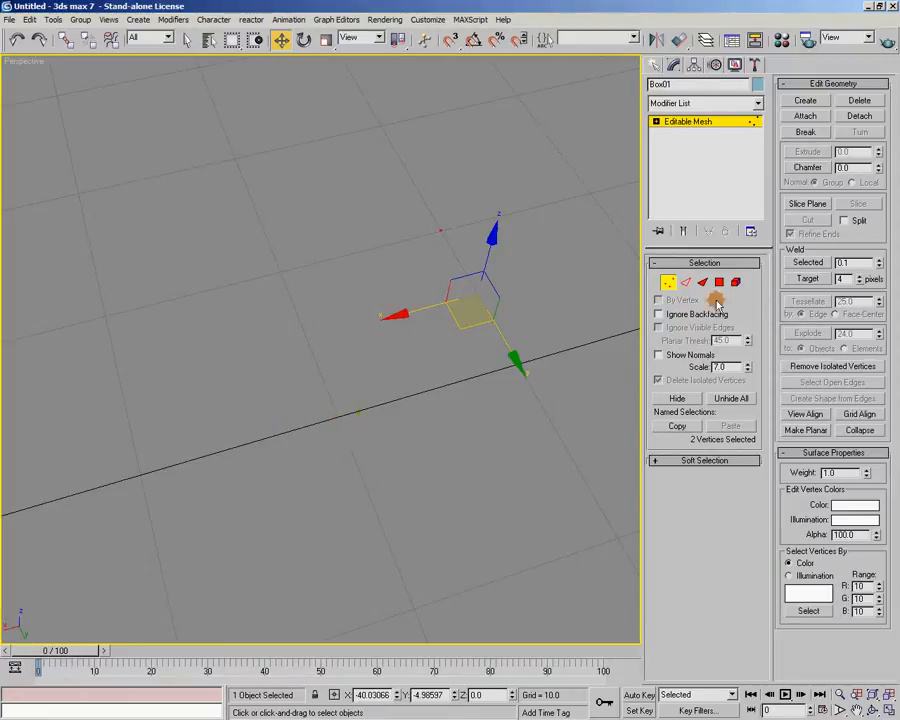
click(805, 100)
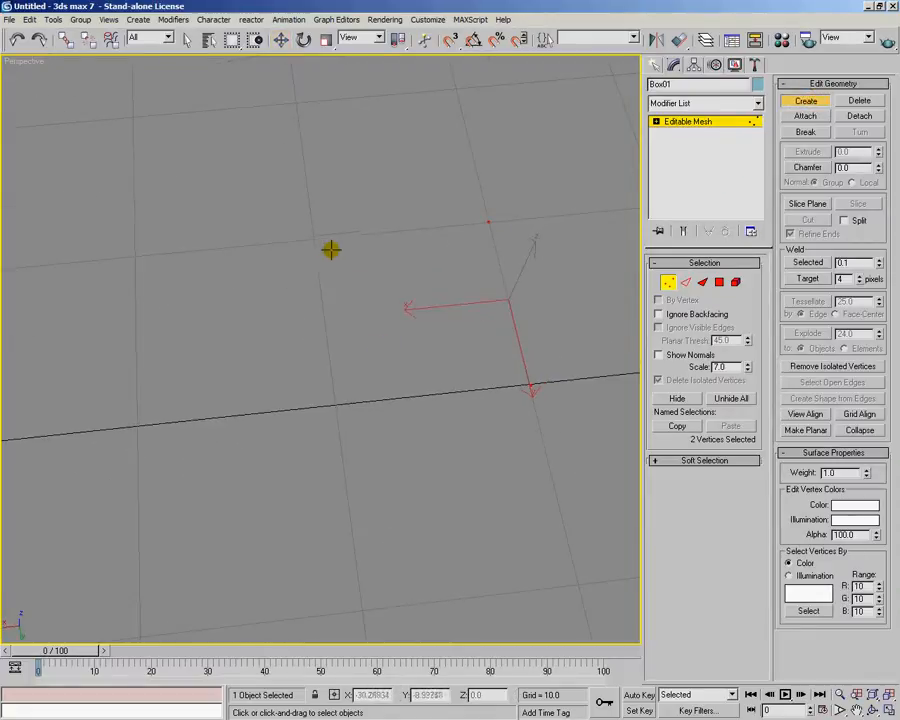
click(530, 385)
click(335, 404)
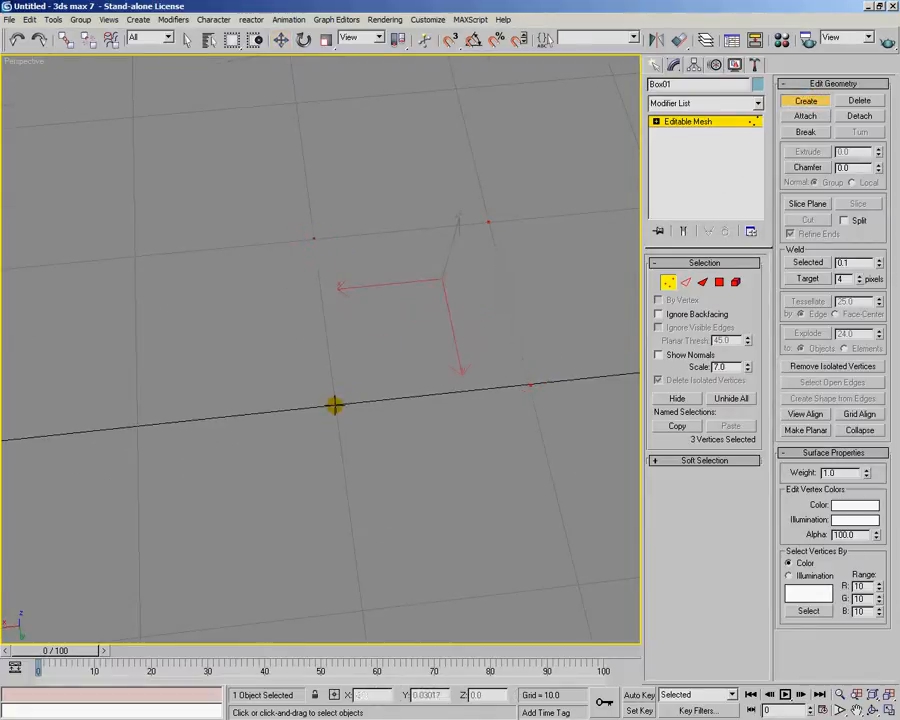
click(135, 255)
click(136, 427)
alt+middle_drag(139, 422, 461, 270)
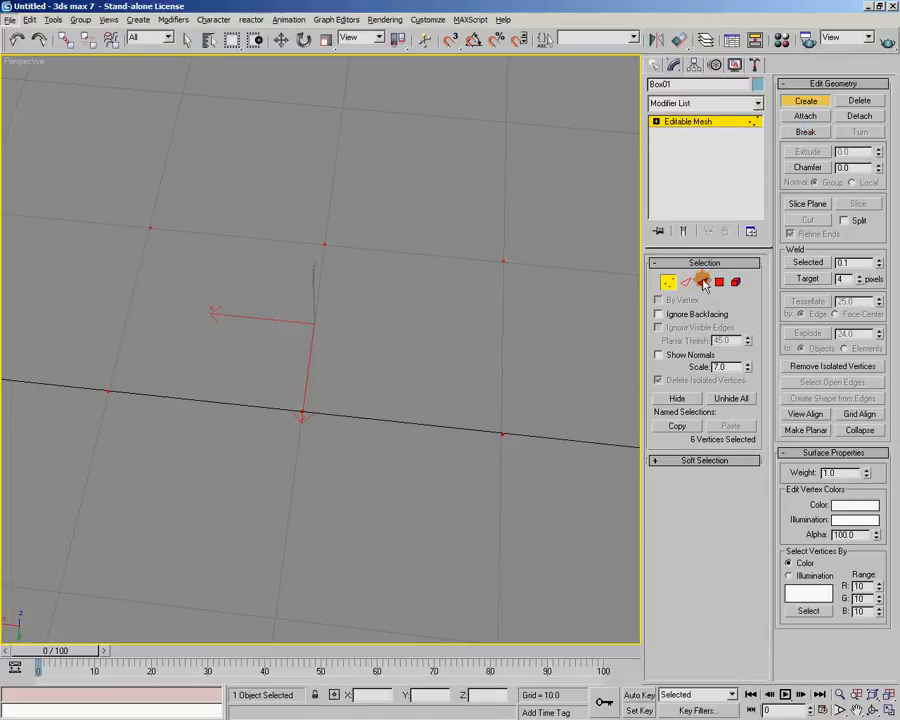
At Face level, create a triangular face through three vertices of the grid square farthest from the cube in clockwise order
click(703, 283)
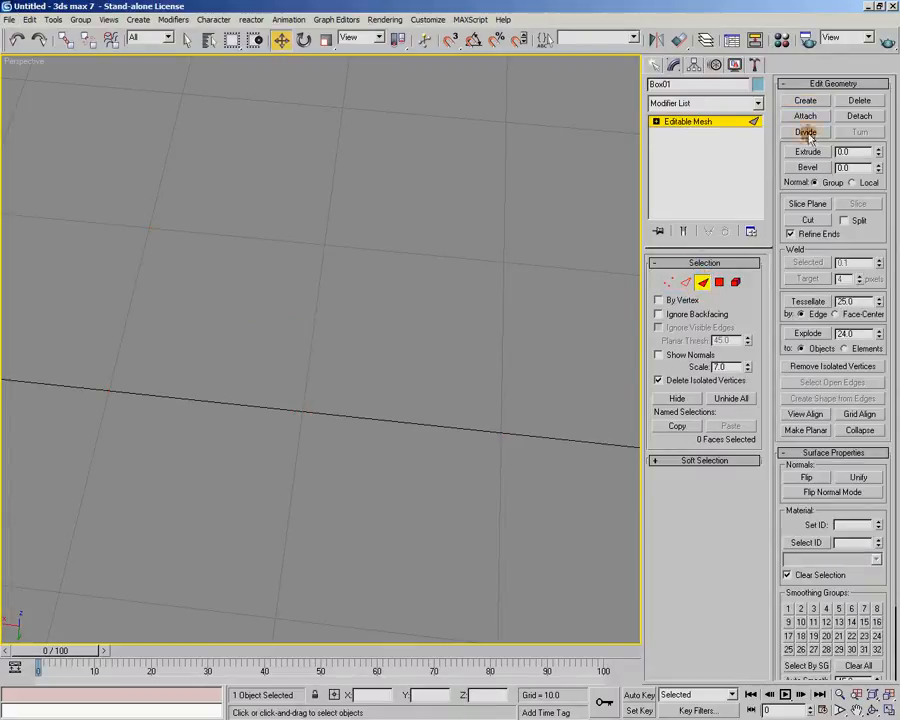
click(806, 103)
alt+middle_drag(440, 356, 435, 369)
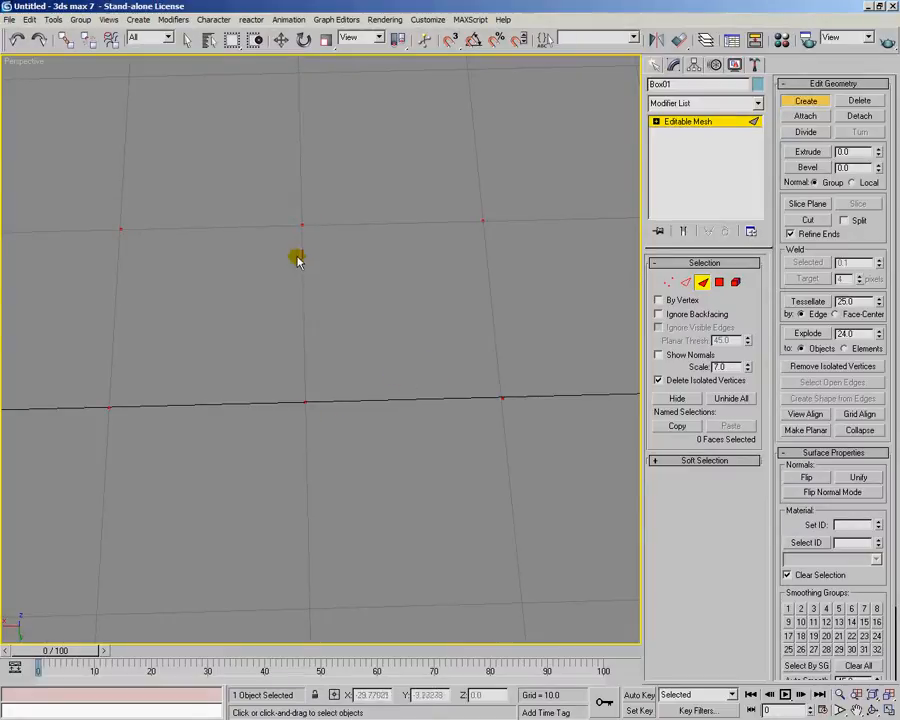
click(306, 403)
click(302, 225)
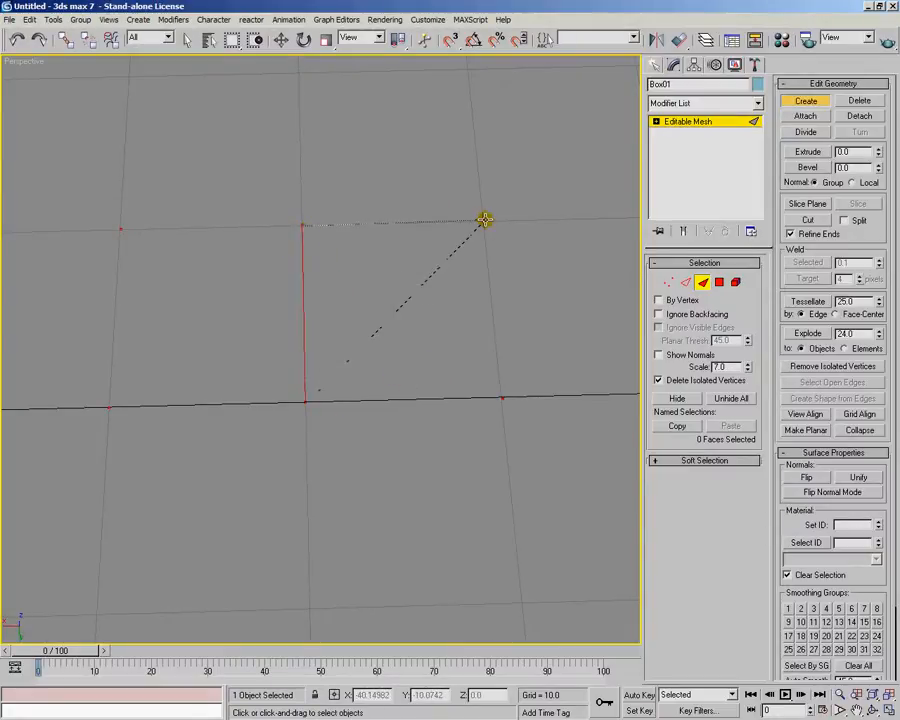
click(484, 220)
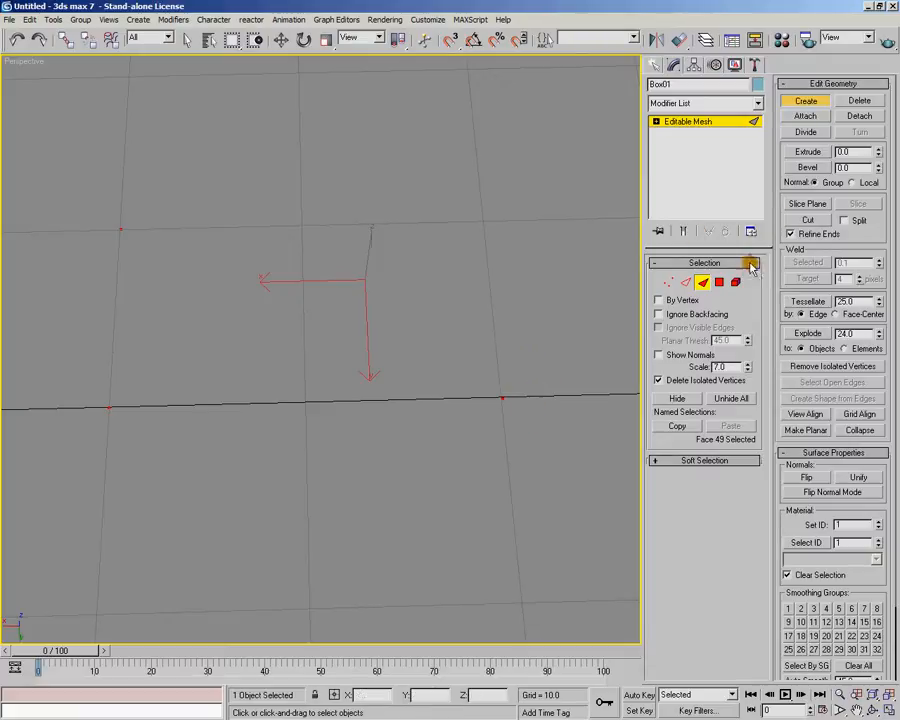
Restart face creation and add a second clockwise triangle that completes the square with the first one
click(805, 101)
click(565, 392)
click(805, 101)
click(504, 400)
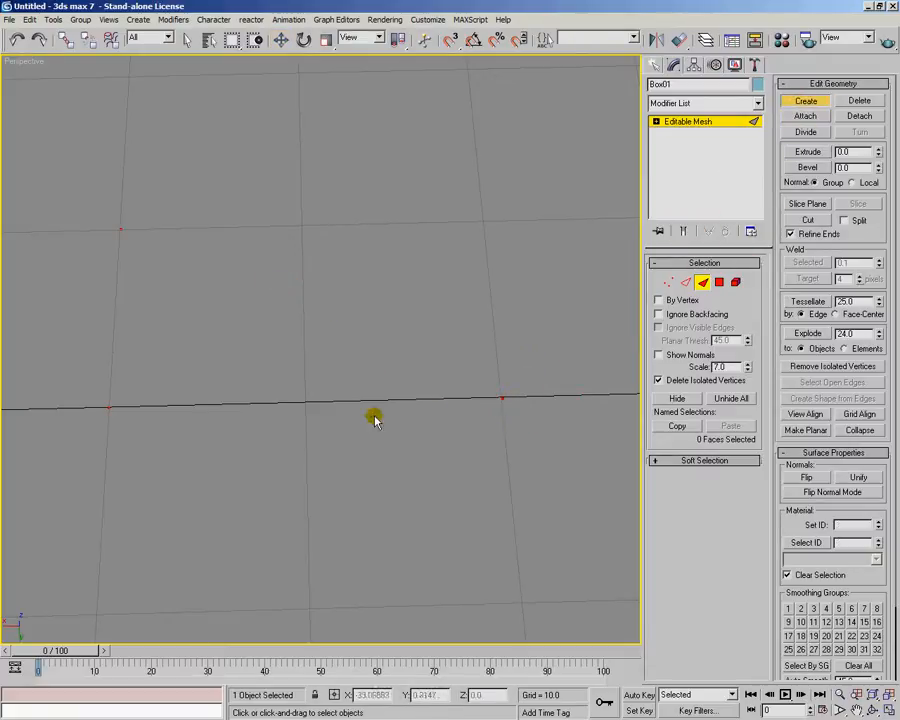
right_click(306, 404)
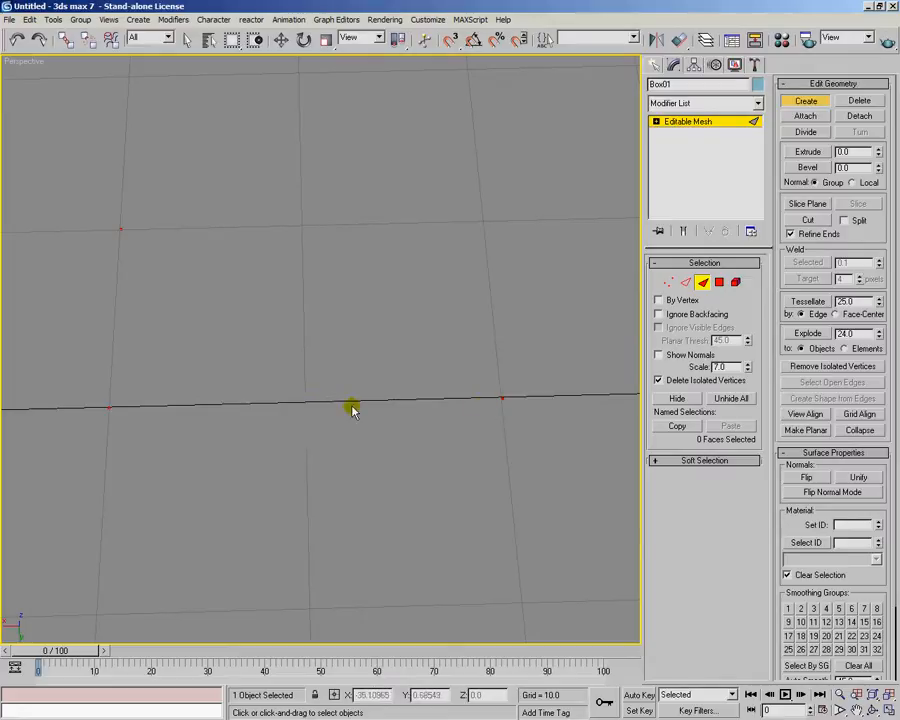
click(305, 401)
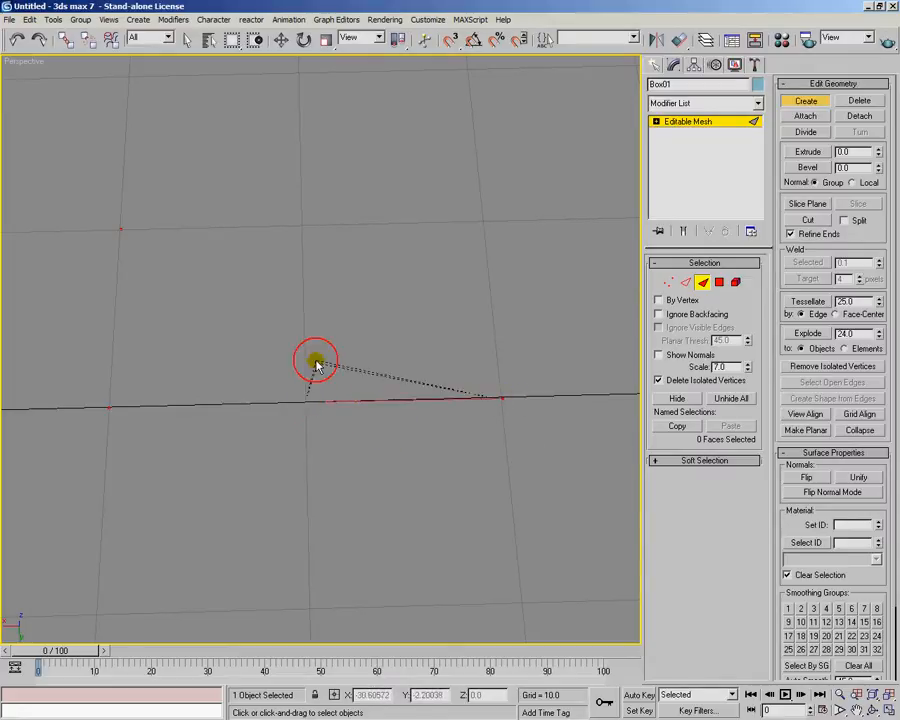
click(482, 220)
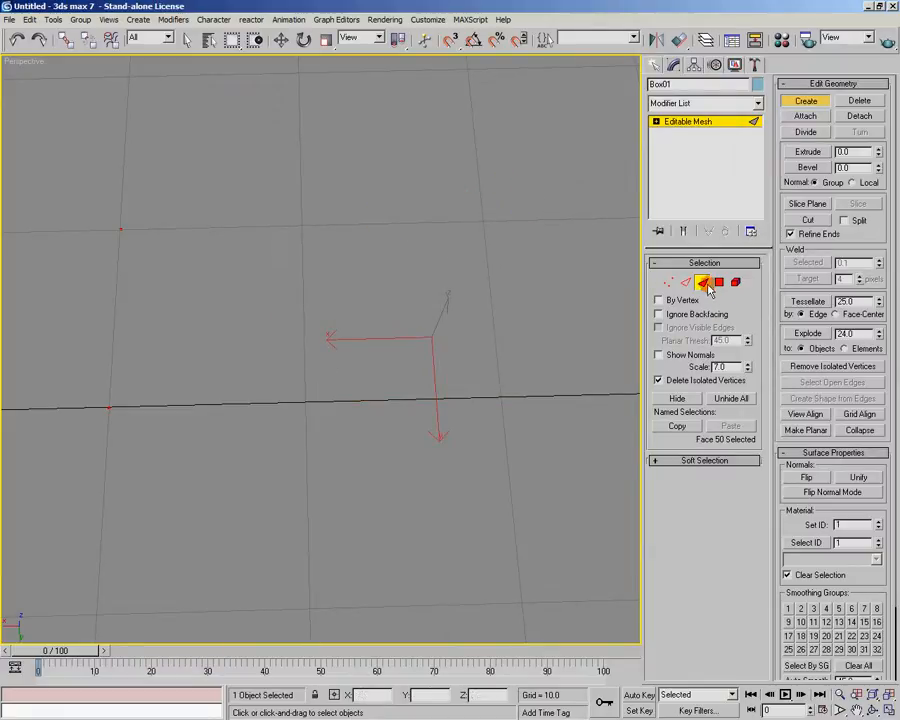
At Face level, turn on Show Normals, select the square's two triangles and examine their normals from below the grid
click(706, 284)
alt+middle_drag(610, 322, 502, 221)
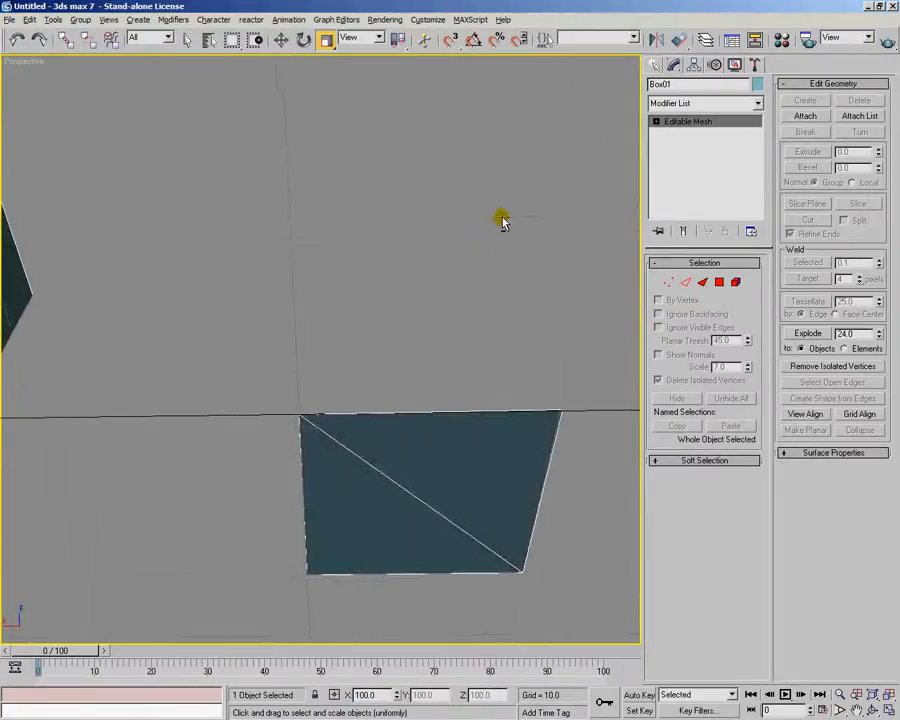
click(702, 282)
click(658, 355)
drag(264, 348, 556, 606)
alt+middle_drag(556, 606, 460, 450)
alt+middle_drag(493, 408, 488, 478)
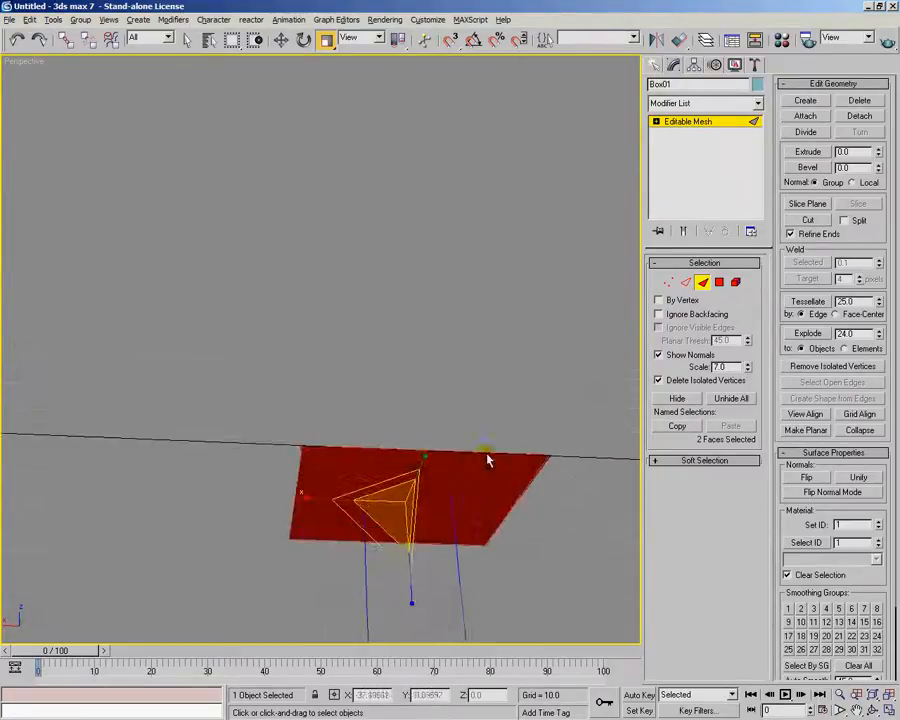
Select the square's two triangular faces and flip their normals so they point upward from the grid
drag(151, 304, 545, 557)
alt+middle_drag(456, 316, 644, 412)
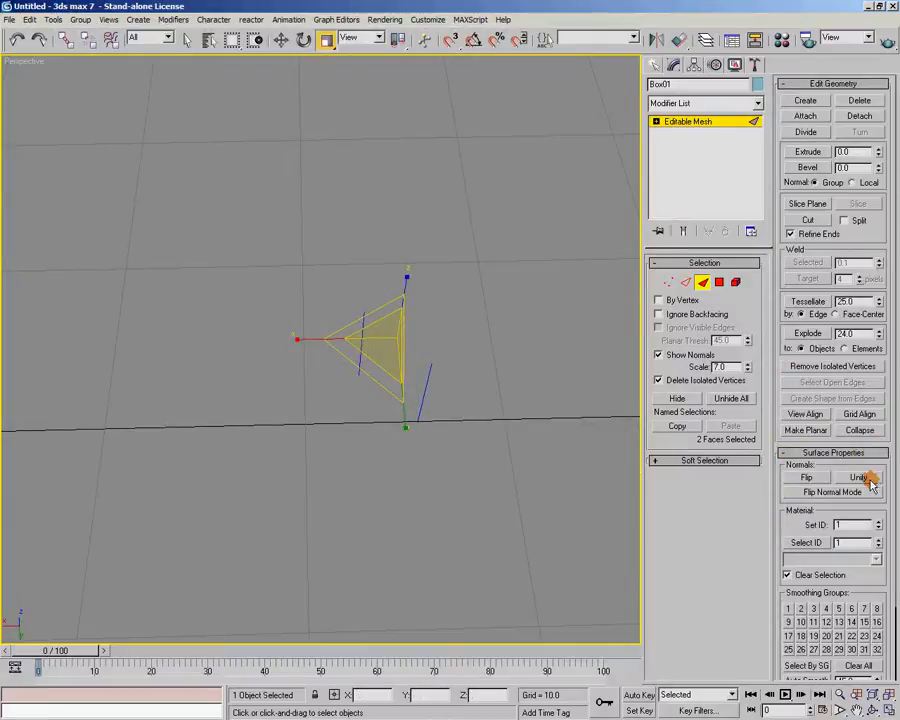
click(815, 478)
alt+middle_drag(518, 442, 420, 433)
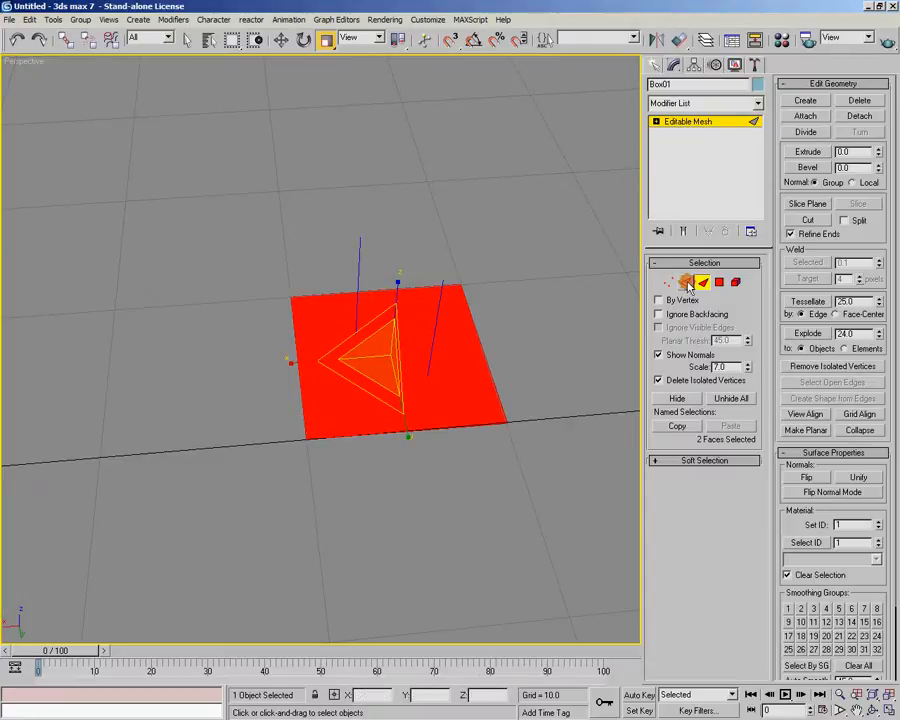
click(687, 284)
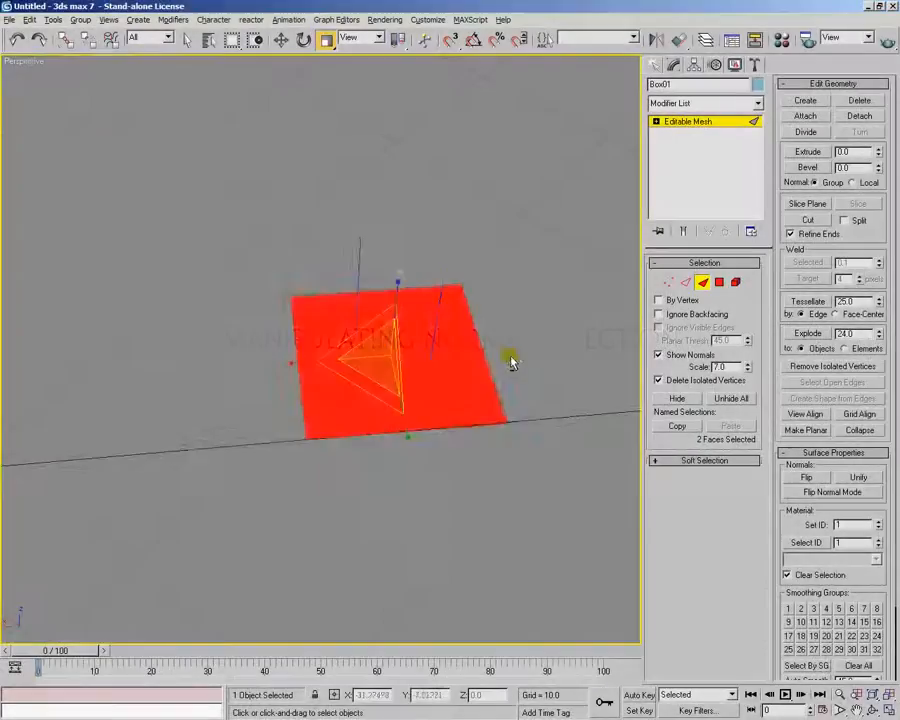
Flip the normals of the square's two faces downward and back upward, and clear the face selection
scroll(286, 366, down, 5)
middle_drag(287, 386, 362, 413)
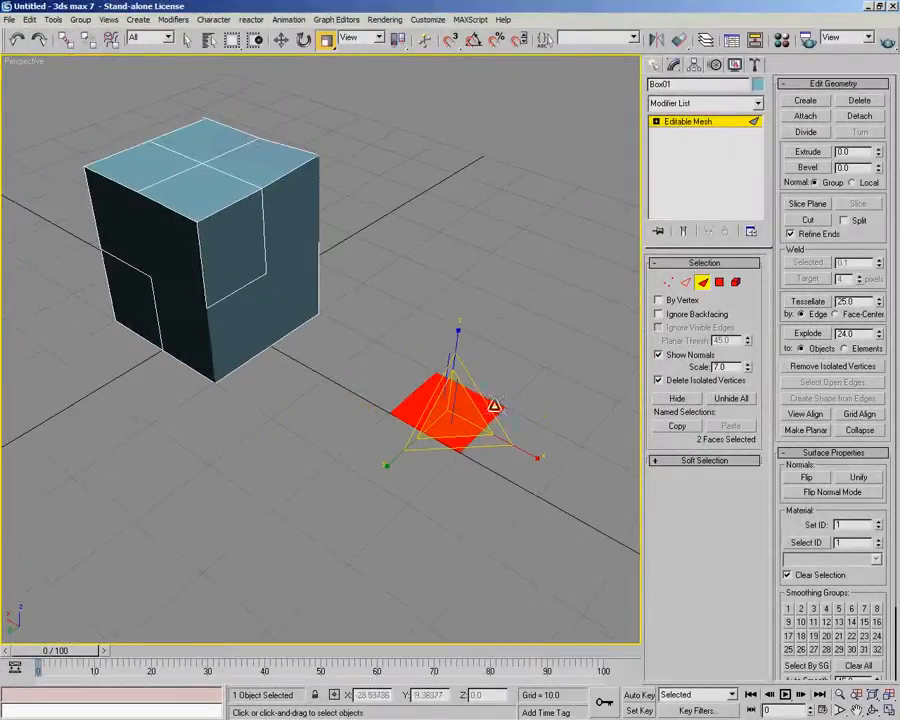
click(806, 477)
click(460, 380)
key(ctrl+z)
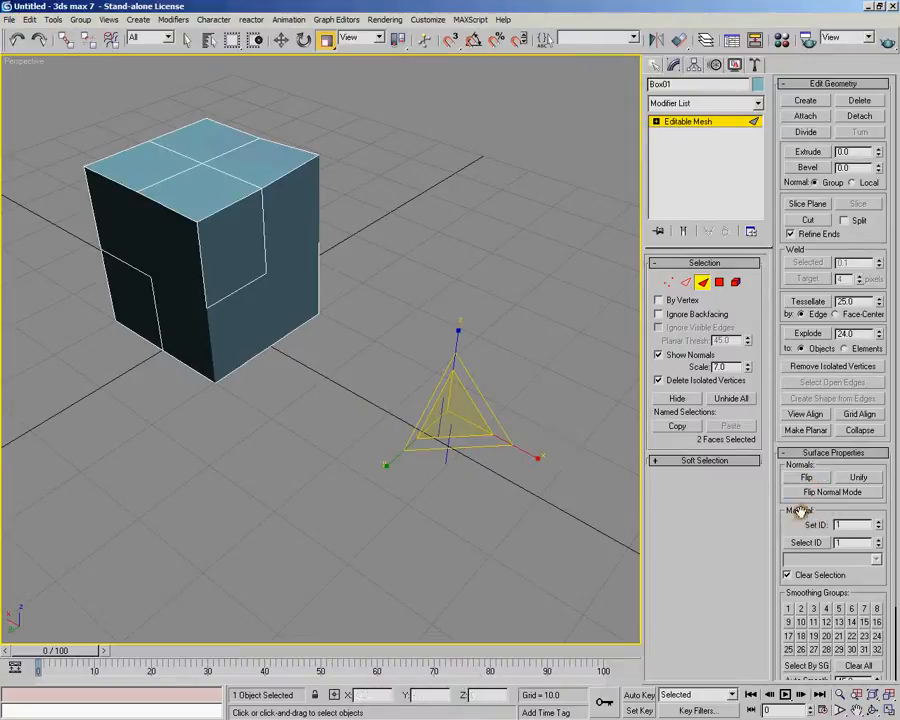
click(812, 478)
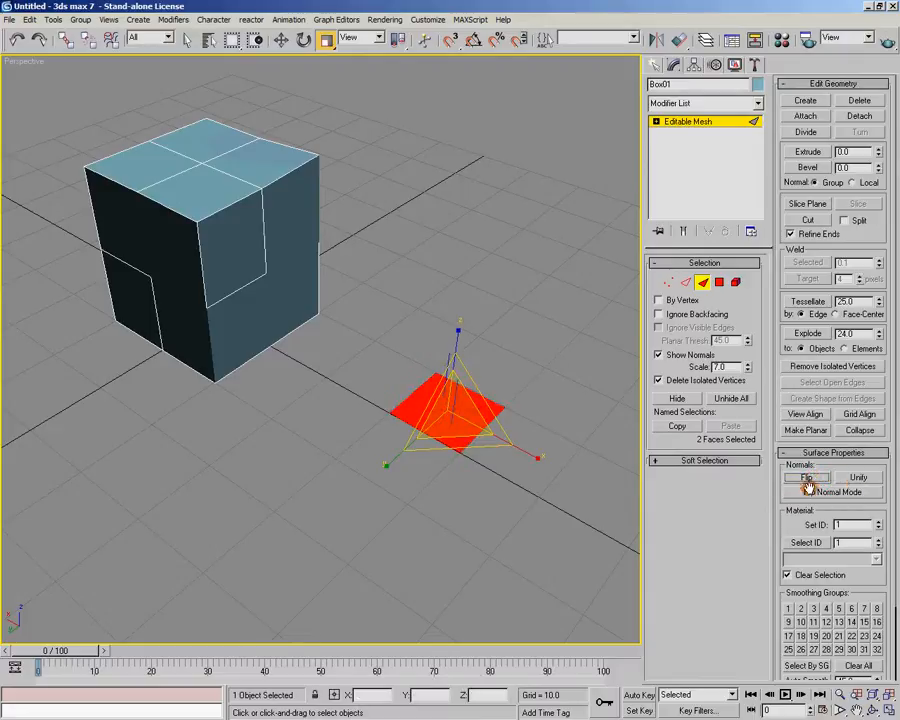
click(576, 482)
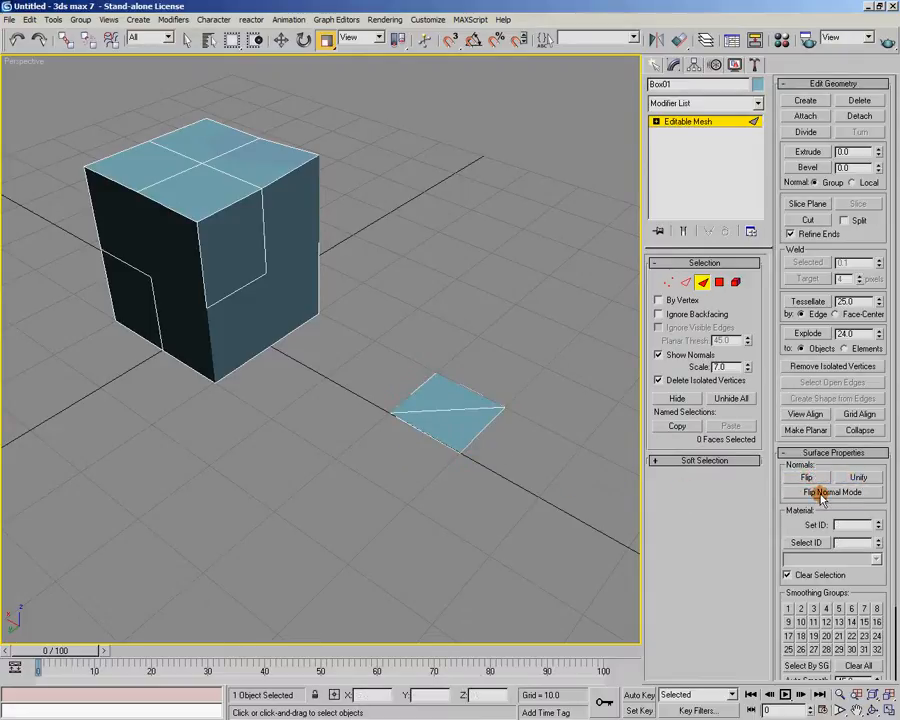
Turn on Flip Normal Mode and reverse individual triangular faces on several sides of the cube
click(826, 493)
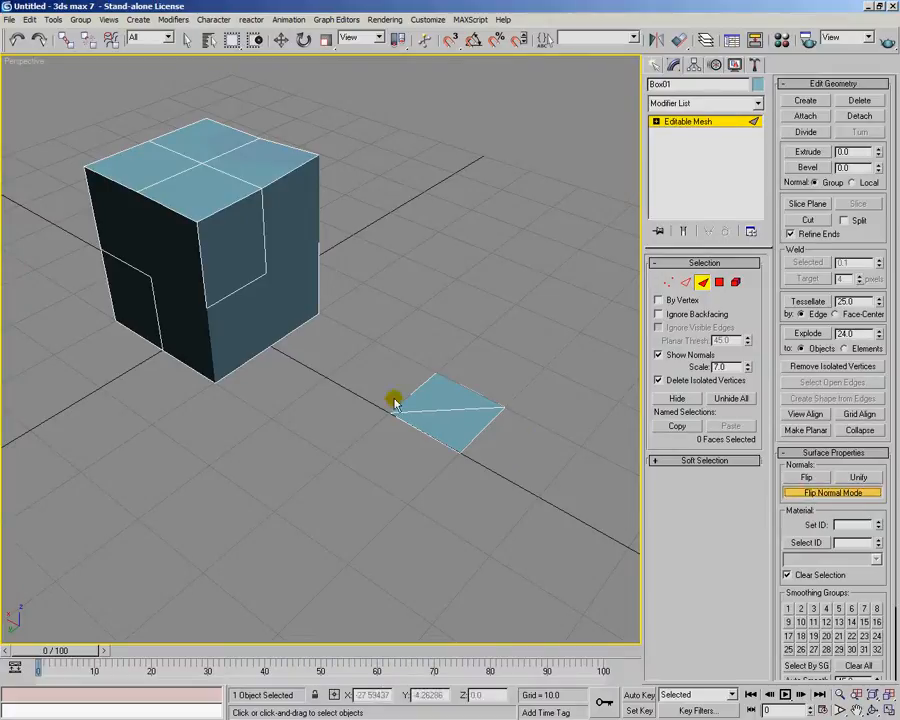
click(278, 290)
click(252, 318)
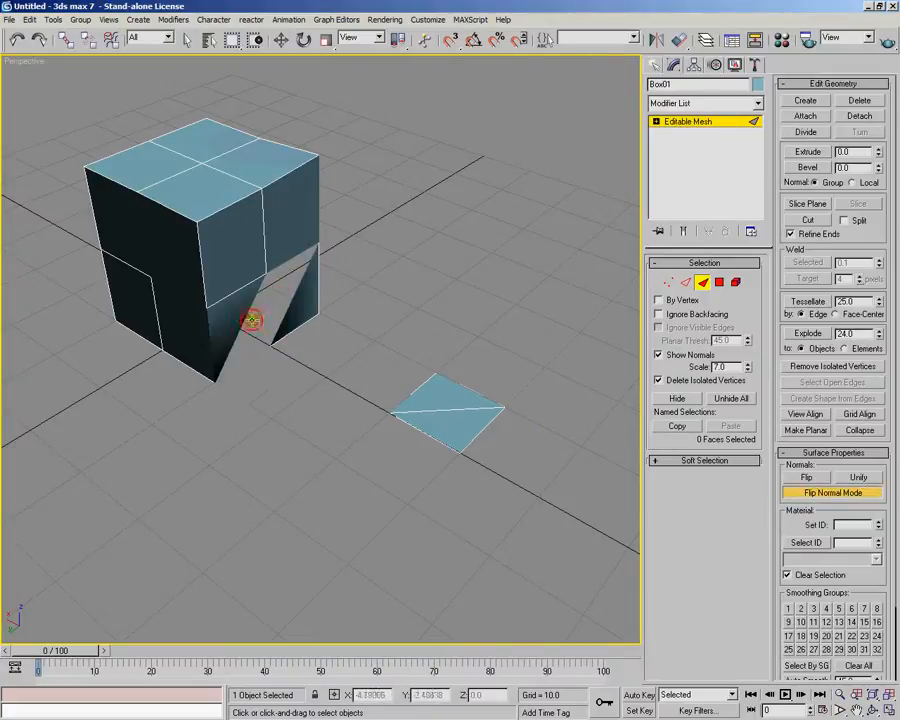
alt+middle_drag(145, 307, 334, 315)
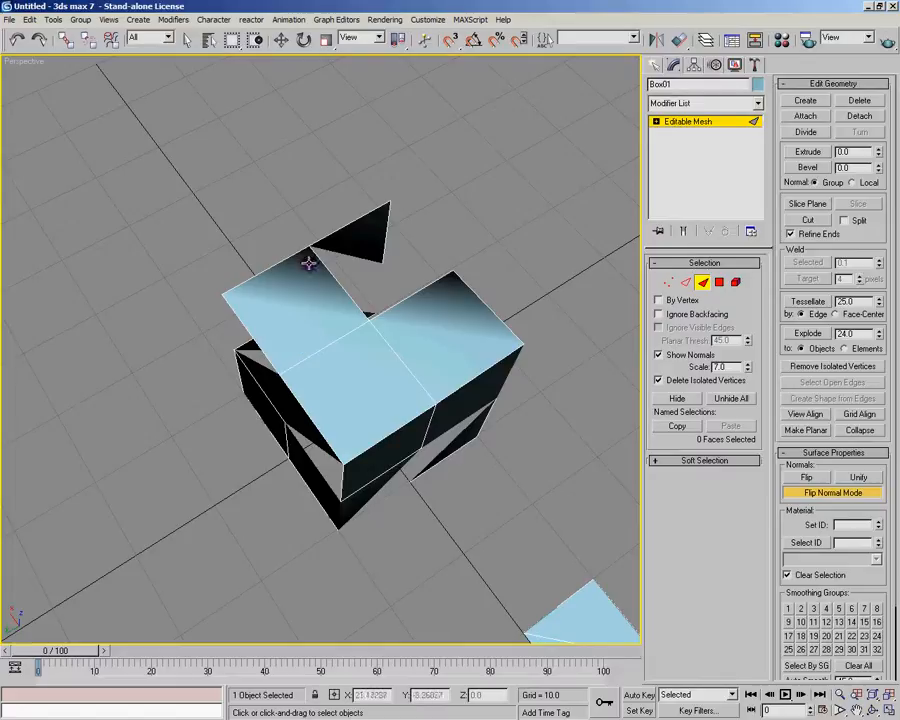
alt+middle_drag(307, 247, 400, 263)
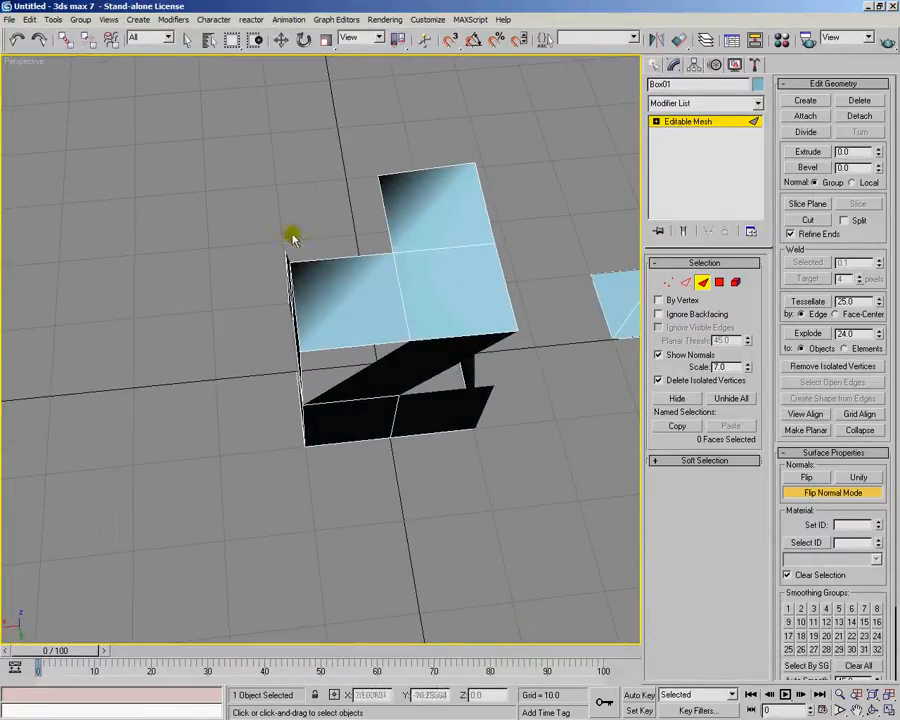
alt+middle_drag(371, 318, 363, 212)
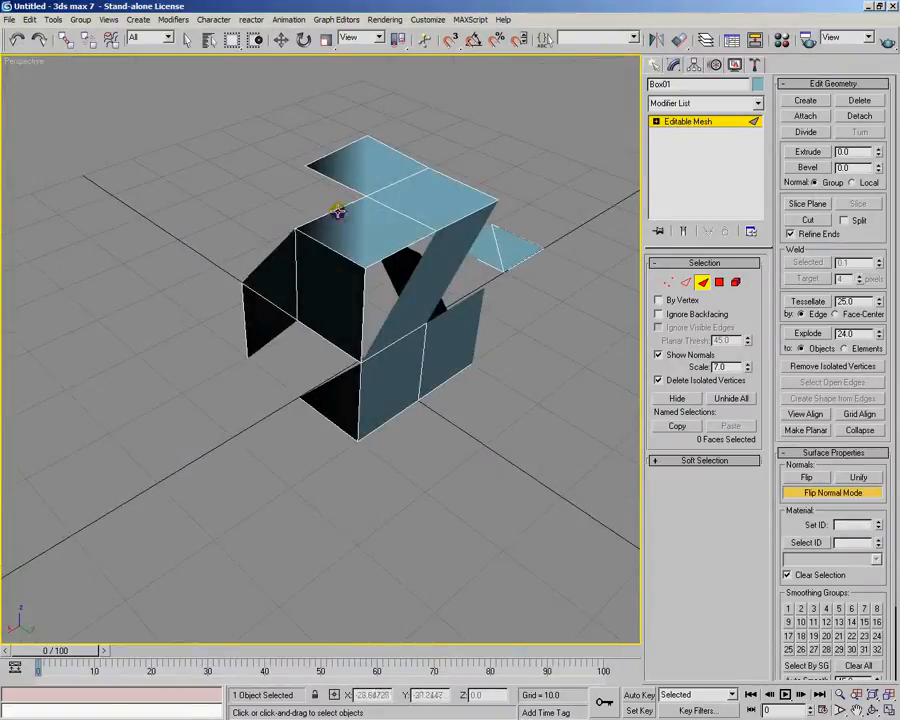
alt+middle_drag(307, 234, 351, 244)
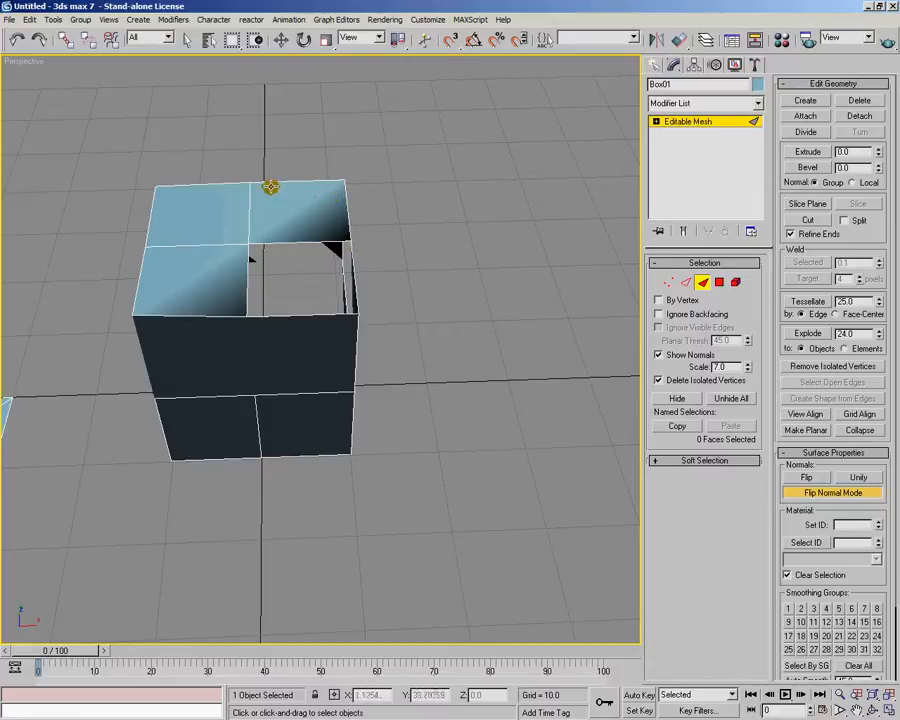
alt+middle_drag(316, 227, 375, 272)
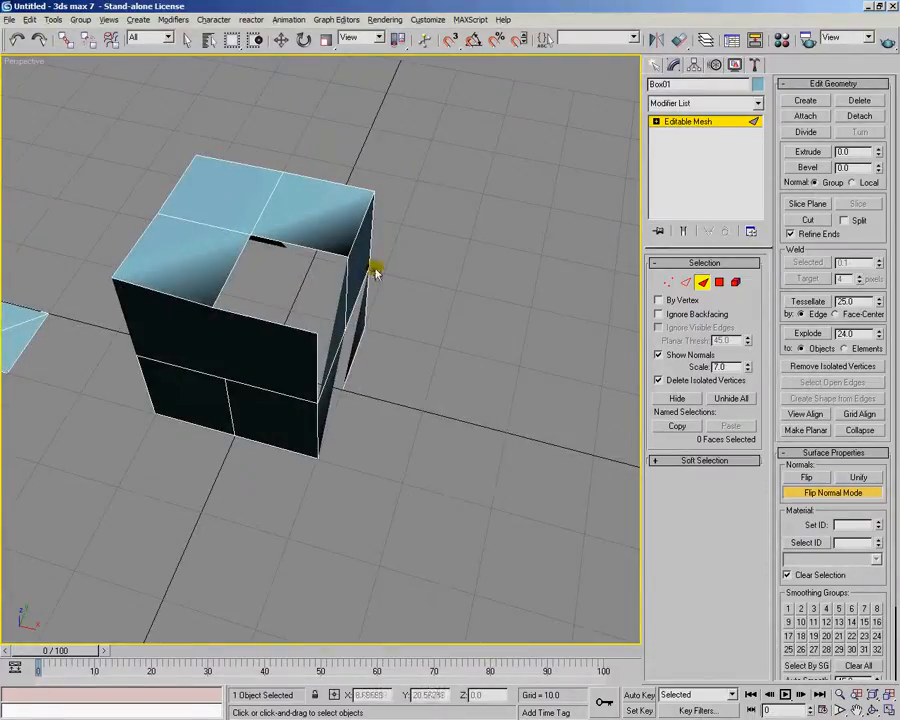
alt+middle_drag(507, 330, 291, 377)
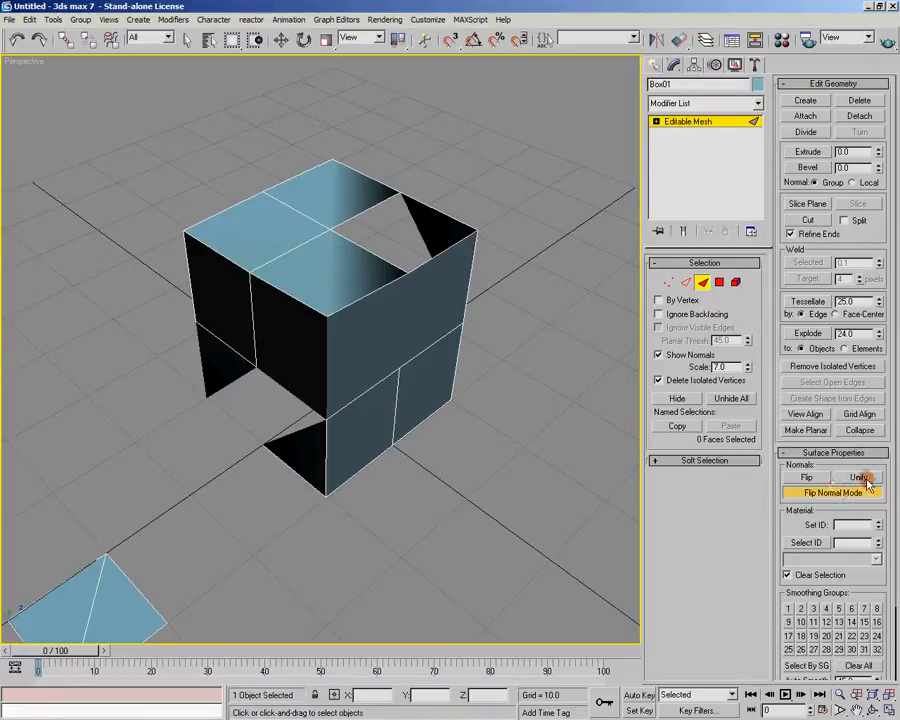
At Polygon level, select all of the cube's polygons, unify their normals and examine the cube from all around
click(718, 284)
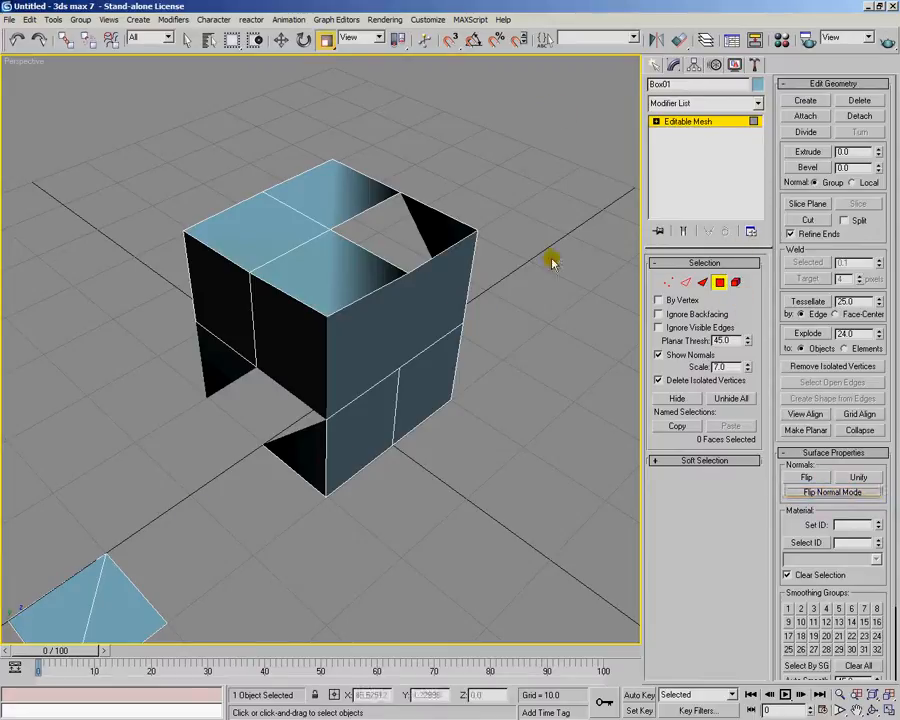
drag(565, 133, 140, 522)
alt+middle_drag(474, 316, 418, 297)
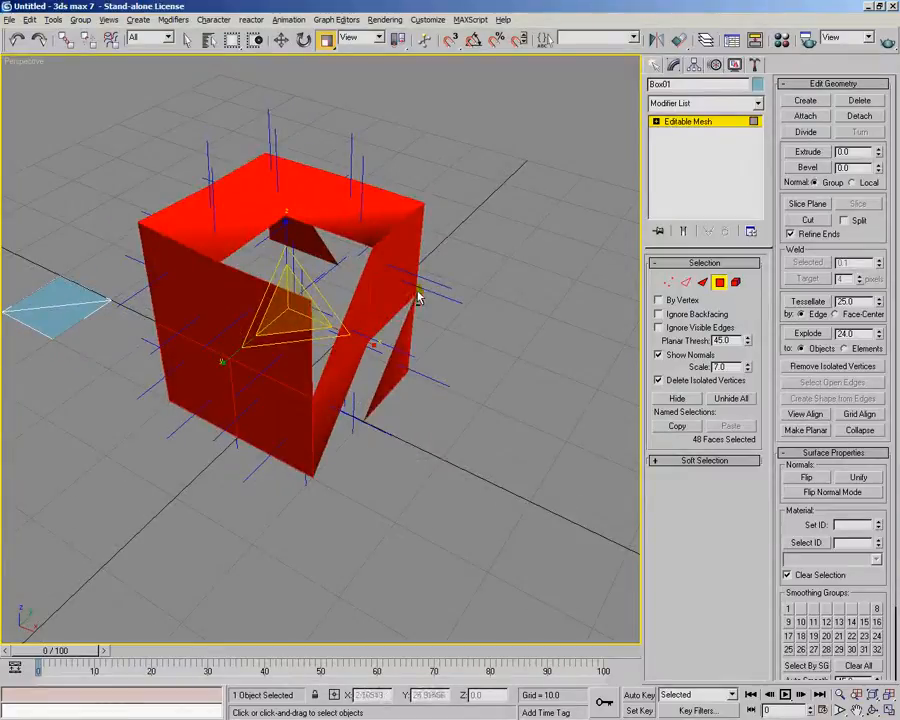
click(860, 477)
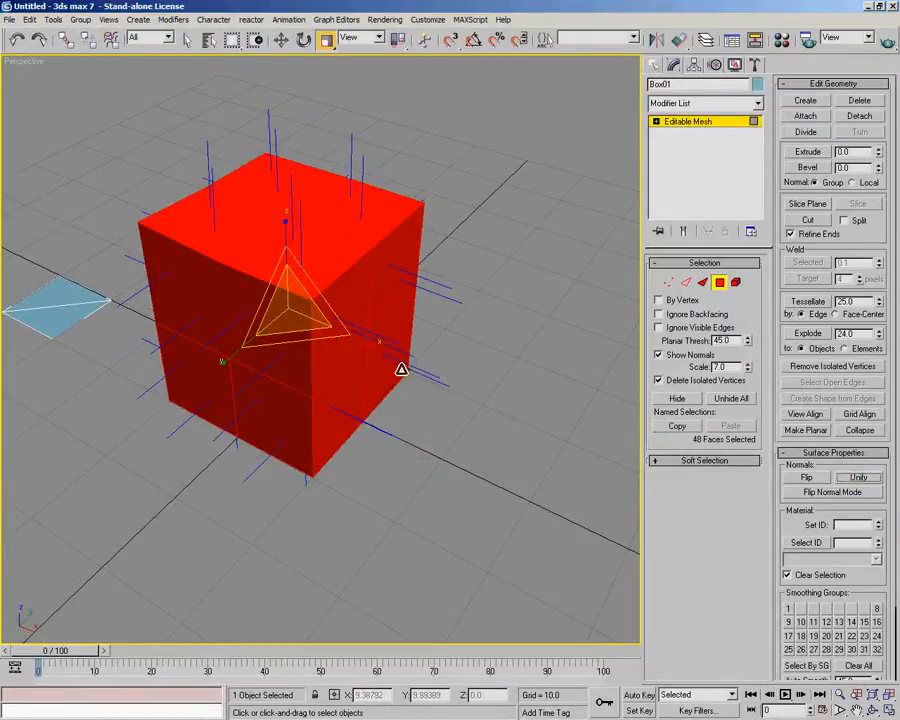
alt+middle_drag(401, 370, 276, 357)
alt+middle_drag(315, 286, 295, 376)
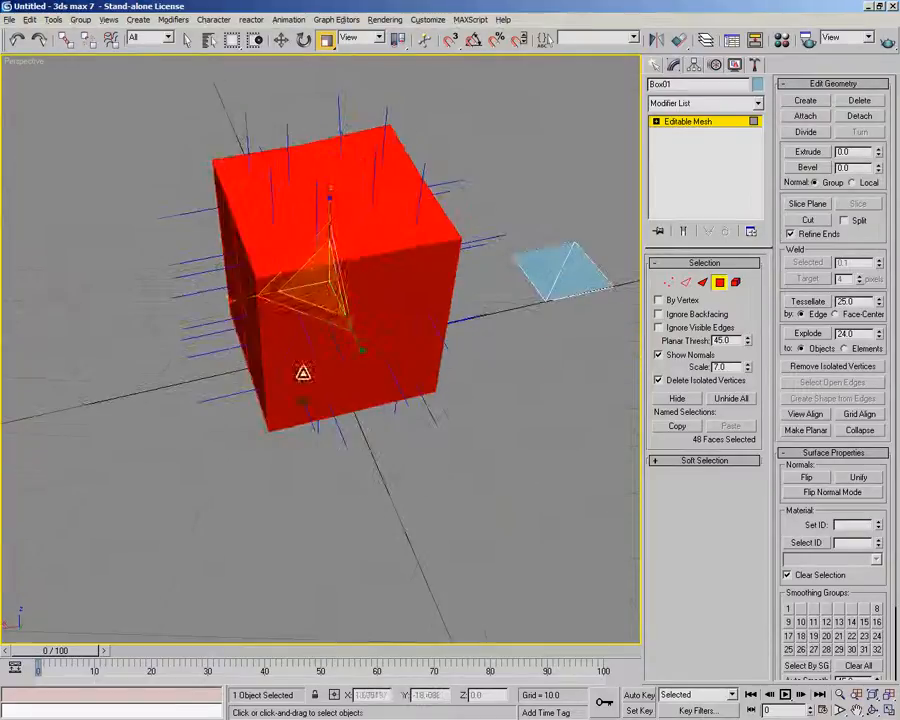
alt+middle_drag(305, 283, 329, 318)
alt+middle_drag(249, 349, 348, 342)
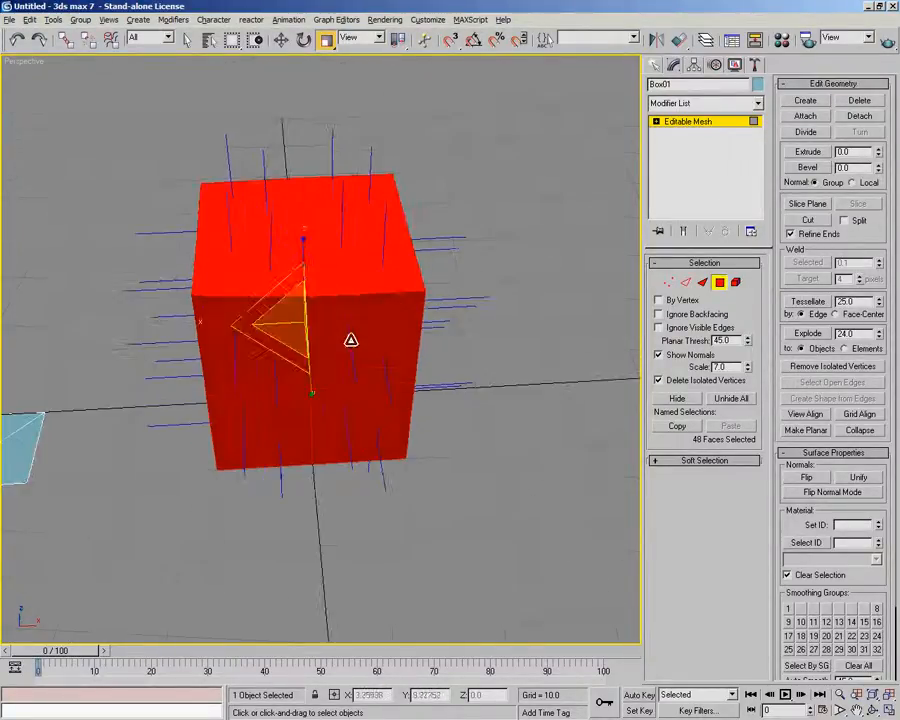
alt+middle_drag(257, 346, 267, 211)
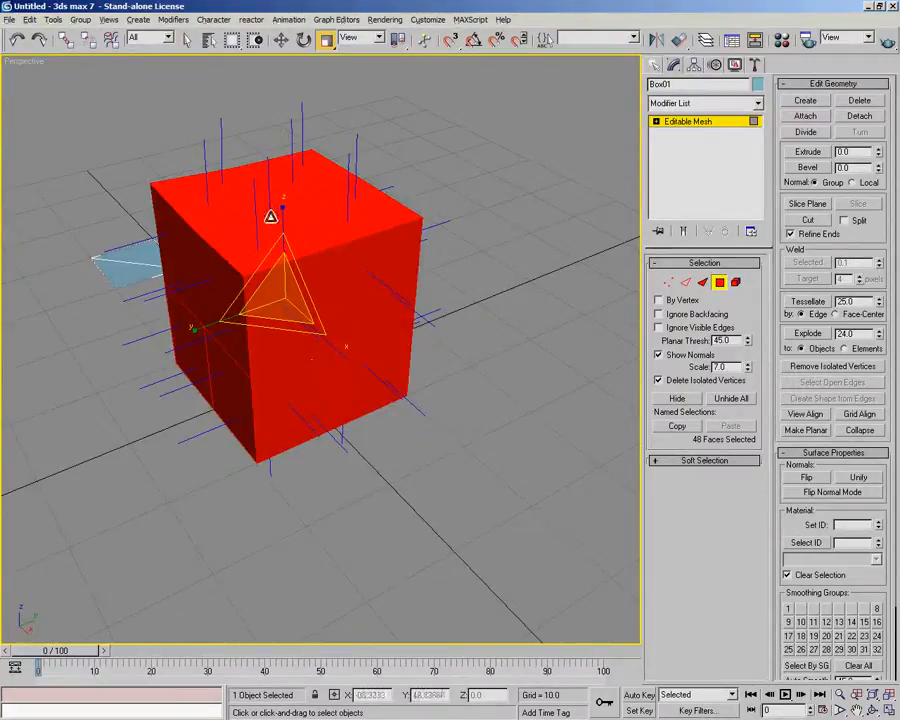
Switch to the Select and Move tool and clear the cube's polygon selection
click(281, 39)
alt+middle_drag(362, 167, 407, 378)
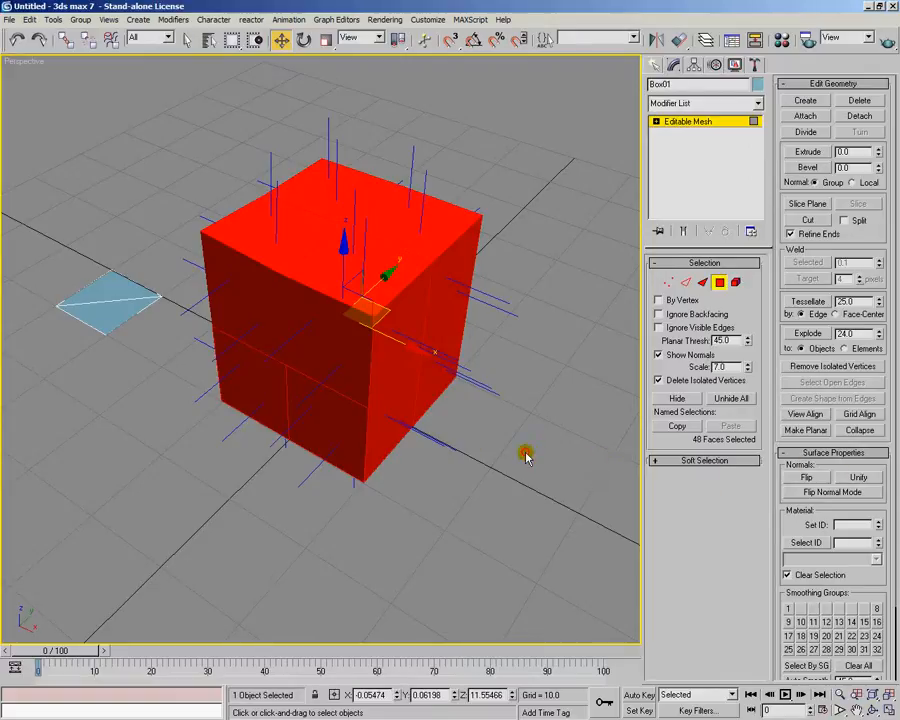
click(505, 425)
alt+middle_drag(490, 398, 476, 388)
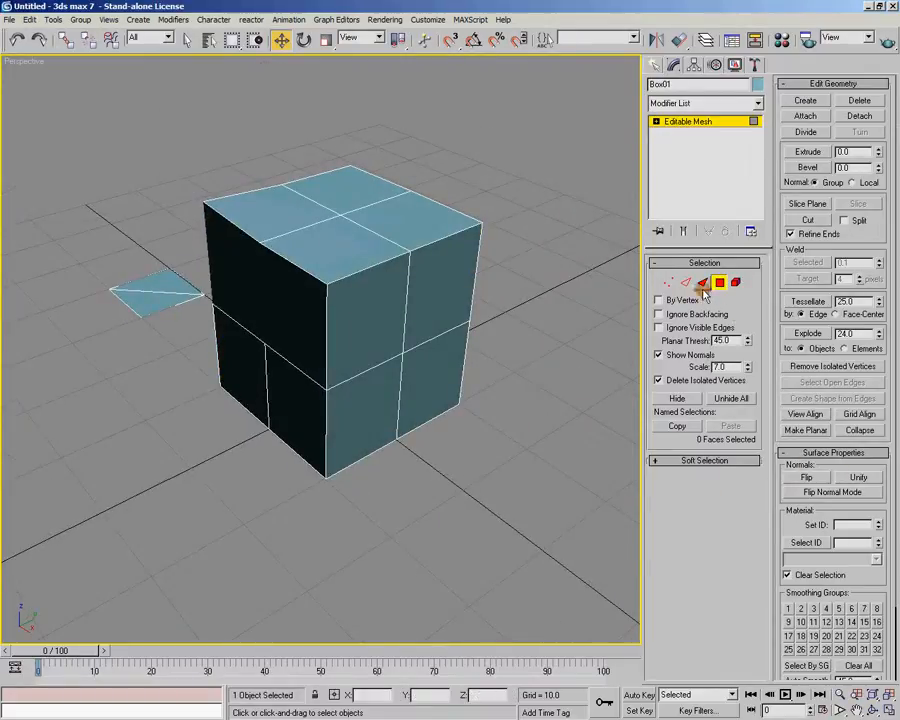
At Face level, try flipping the normals of five selected triangles on the cube's top and one side
click(703, 282)
click(432, 282)
ctrl+click(352, 305)
ctrl+click(345, 420)
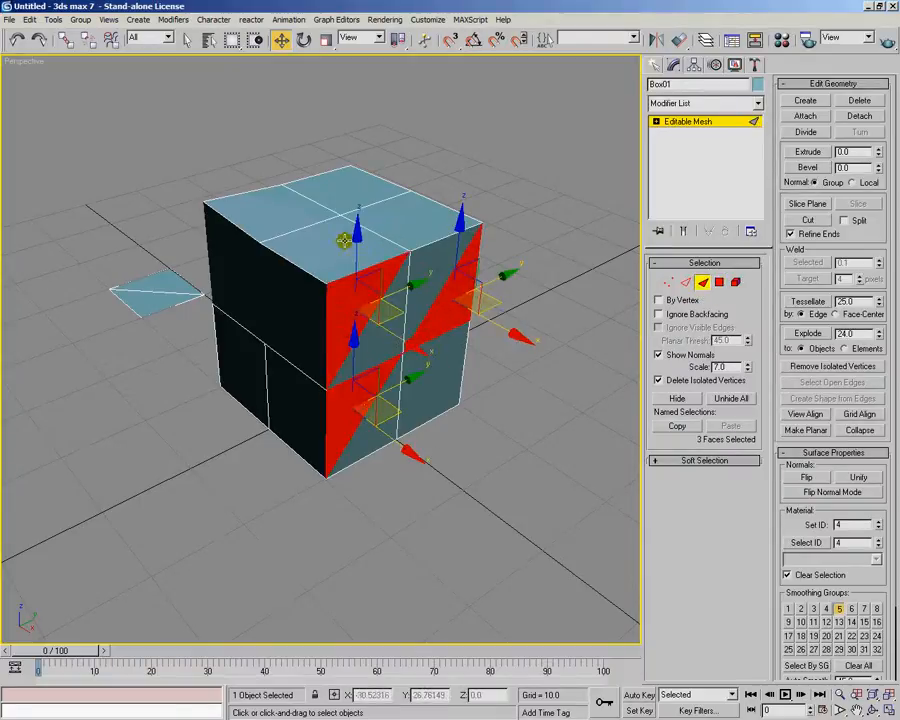
ctrl+click(345, 241)
ctrl+click(342, 182)
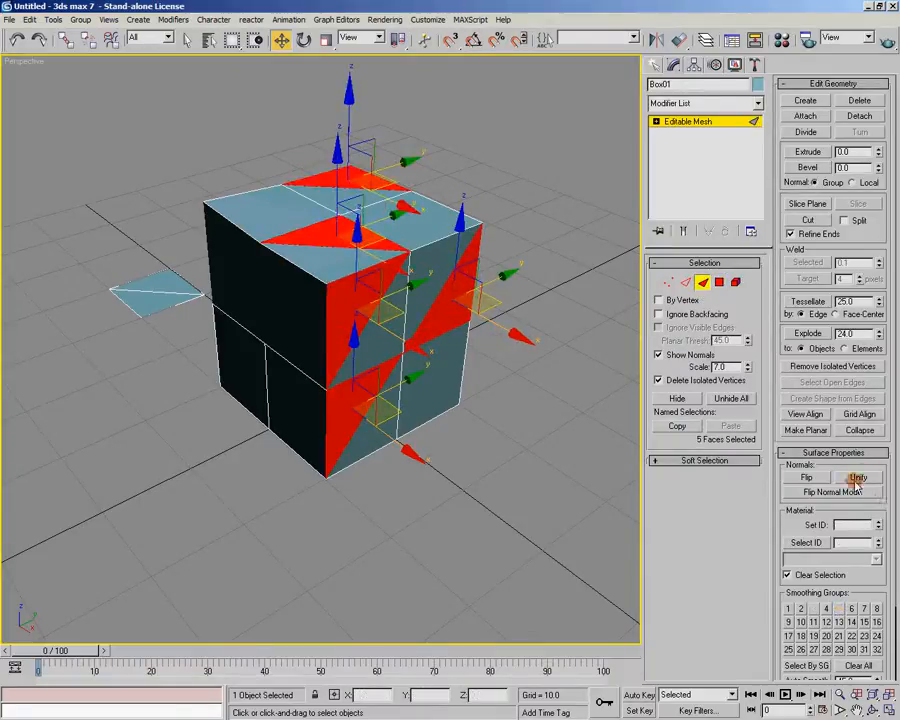
click(806, 477)
key(ctrl+z)
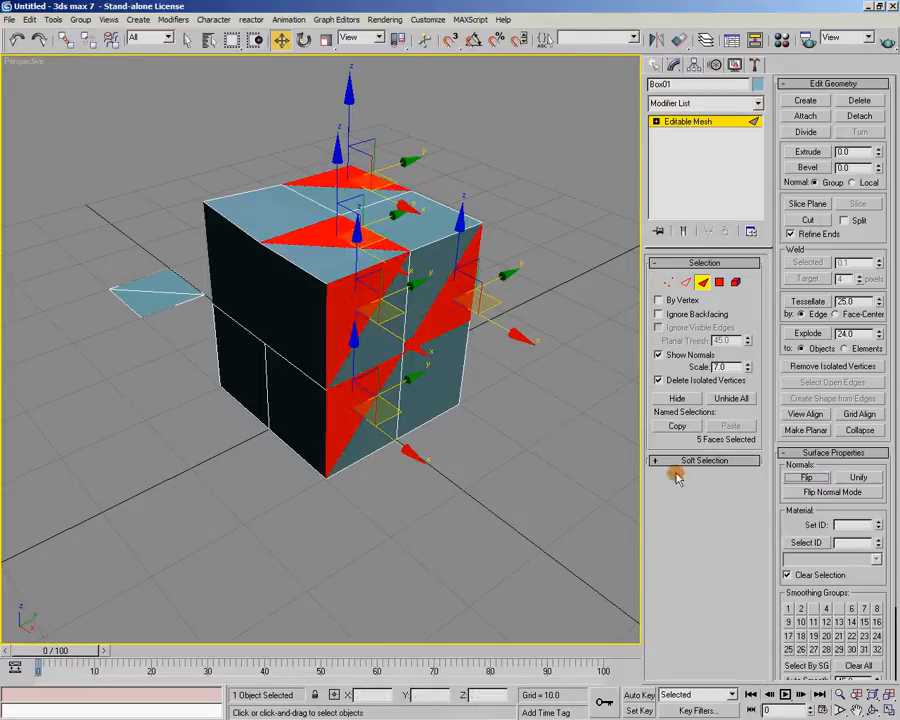
click(600, 437)
Turn on Flip Normal Mode and toggle the normals of single triangles on the cube's top and one side
click(856, 494)
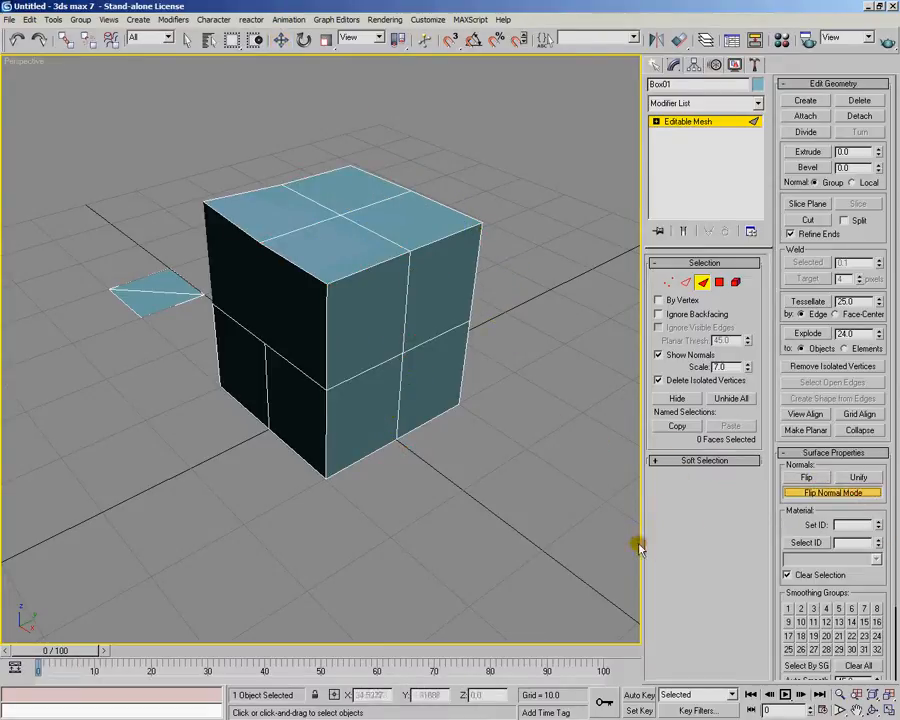
click(352, 303)
click(406, 237)
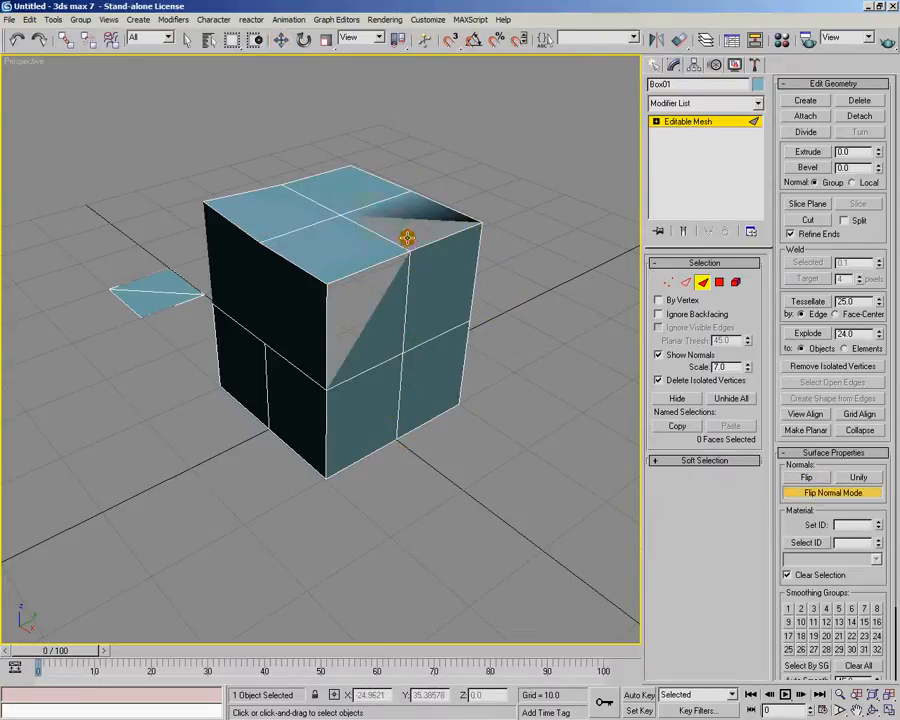
click(337, 192)
click(408, 231)
click(358, 293)
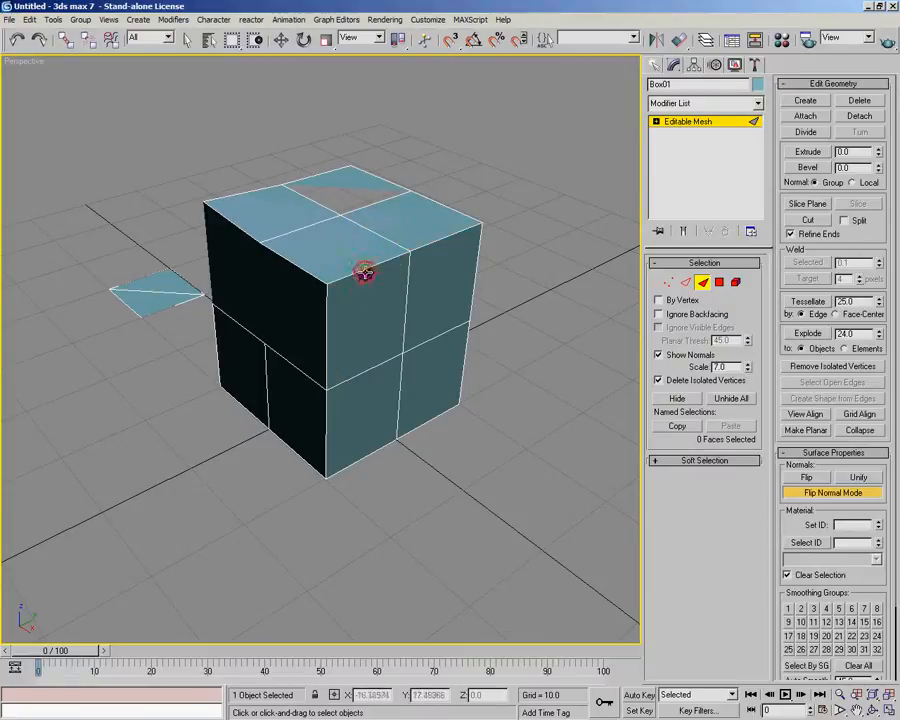
click(284, 209)
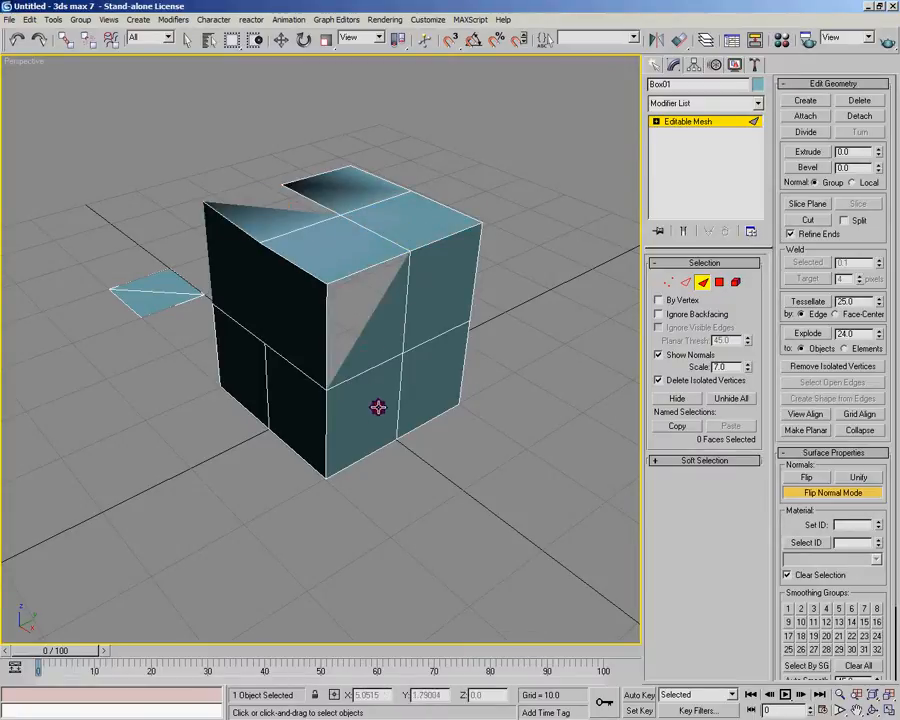
Keep toggling triangles one by one and flip the reversed ones back until the whole cube faces outward
click(385, 345)
click(450, 353)
click(353, 302)
click(383, 411)
click(446, 384)
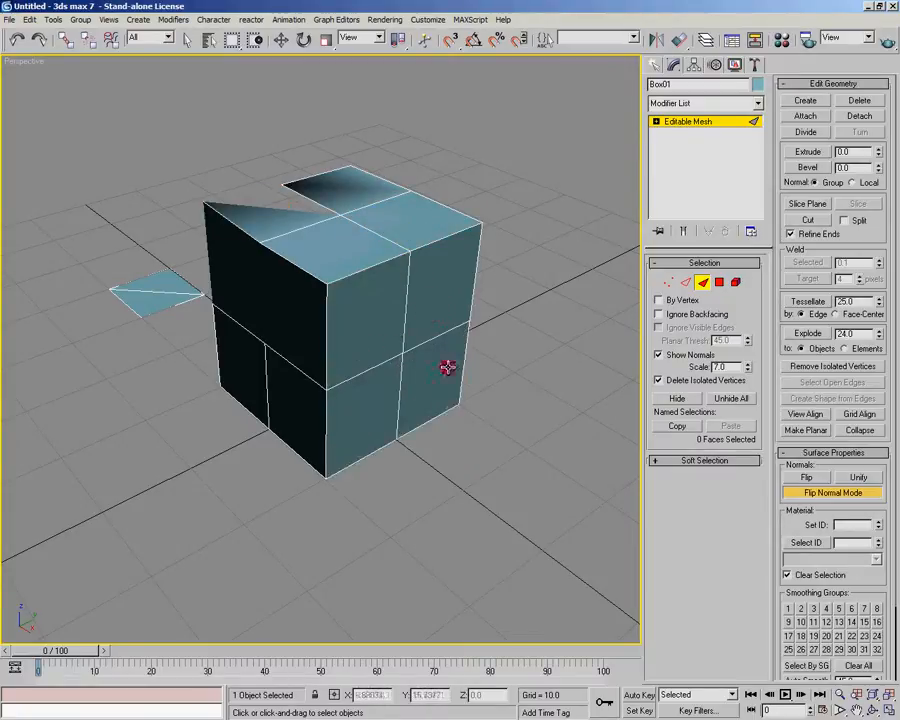
click(287, 199)
click(330, 197)
alt+middle_drag(206, 280, 392, 391)
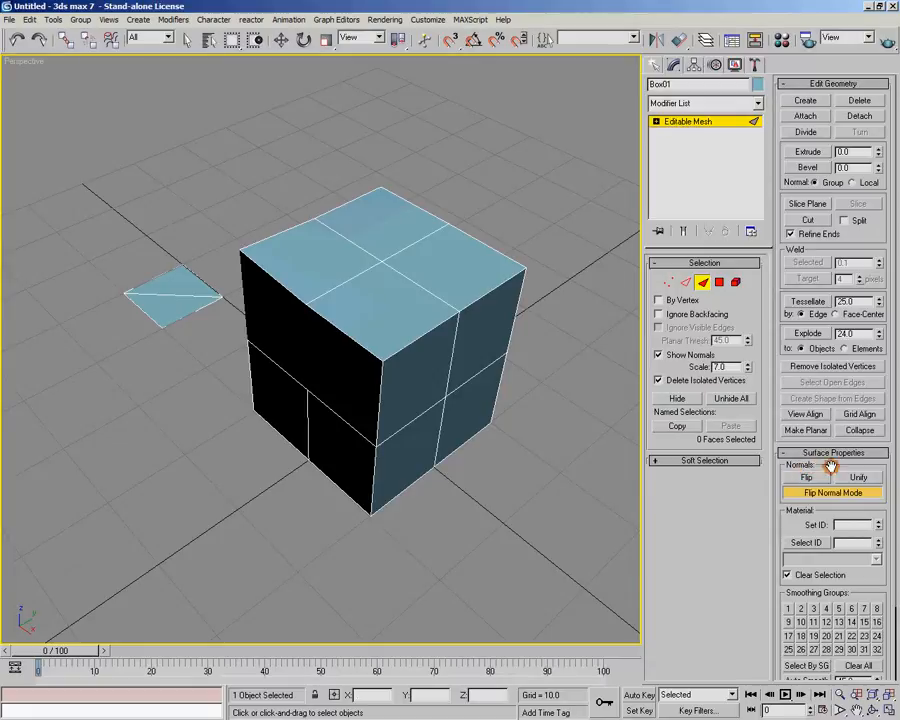
alt+middle_drag(531, 408, 510, 422)
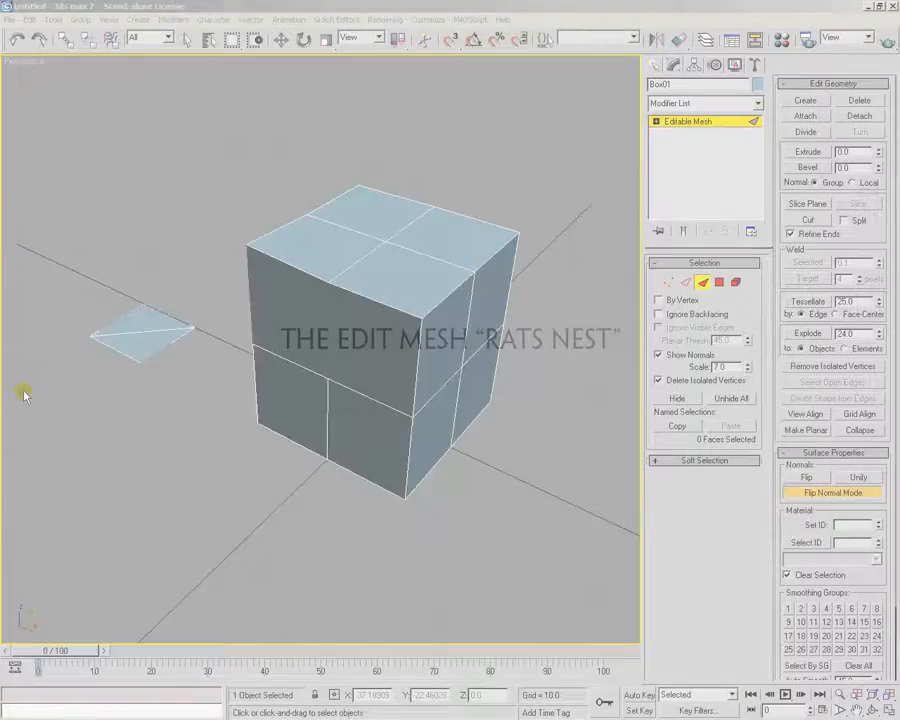
At Vertex level, clone the flat quad's two back vertices straight up to about Z 9, keeping the copies in the same mesh
alt+middle_drag(24, 390, 366, 432)
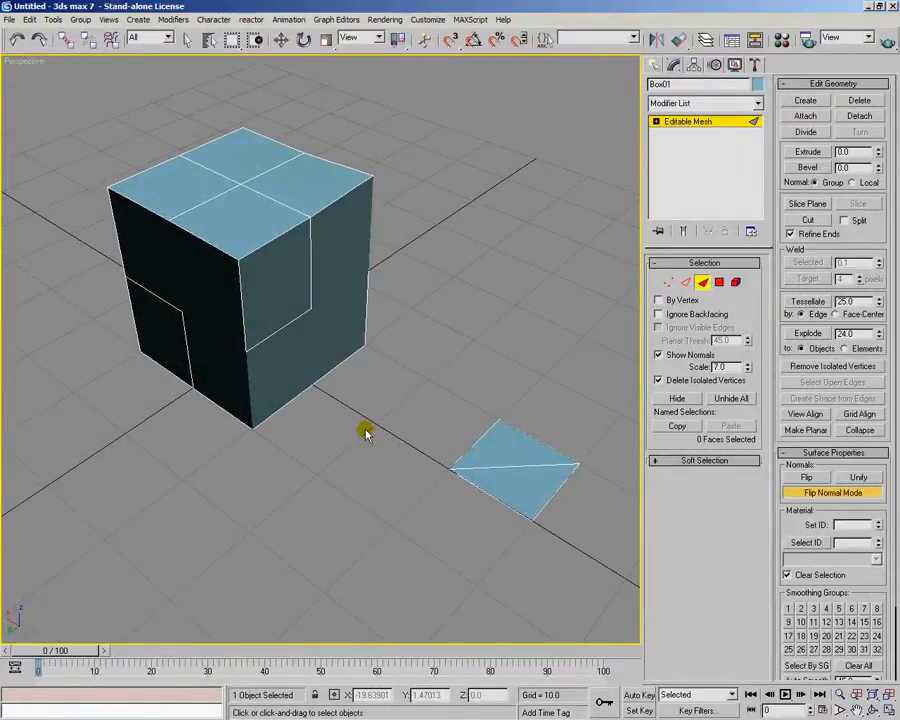
alt+middle_drag(366, 432, 315, 450)
scroll(315, 450, up, 2)
middle_drag(405, 486, 269, 402)
scroll(215, 400, up, 2)
click(670, 283)
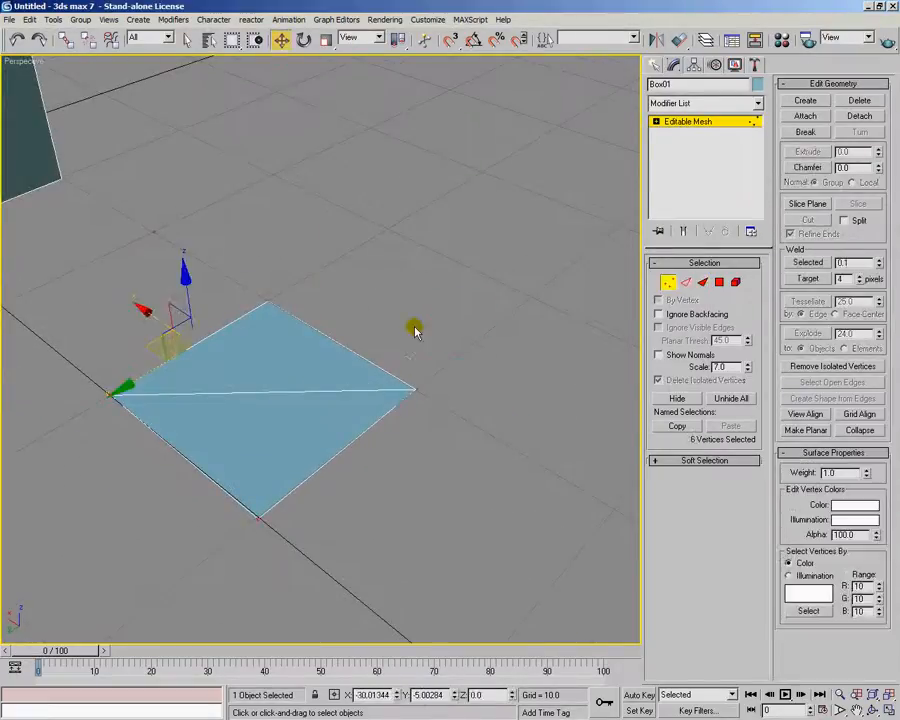
click(267, 303)
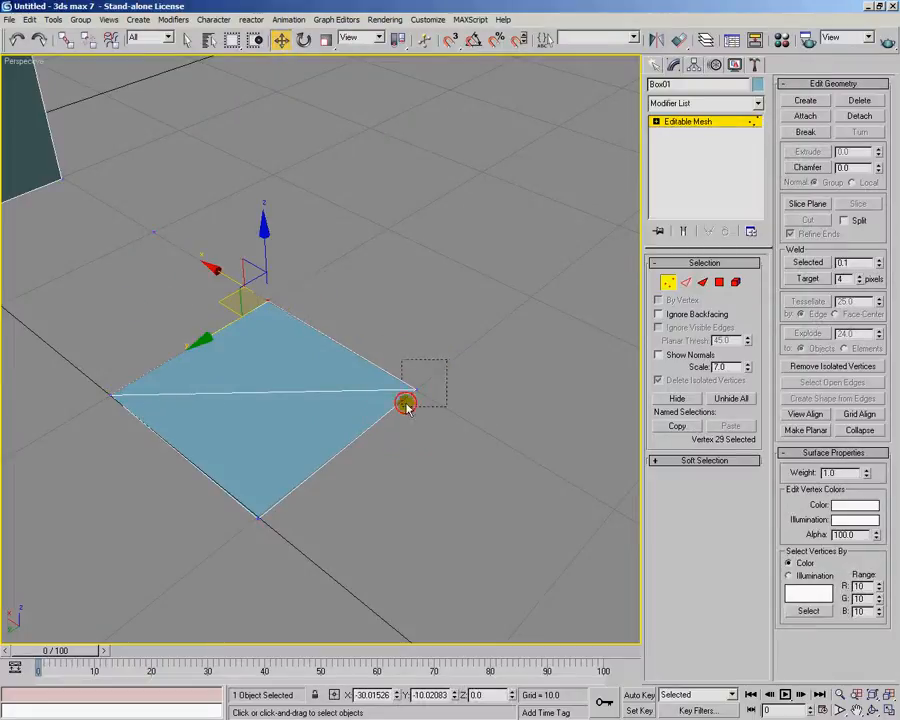
click(413, 390)
alt+middle_drag(398, 420, 240, 333)
click(258, 346)
ctrl+click(419, 398)
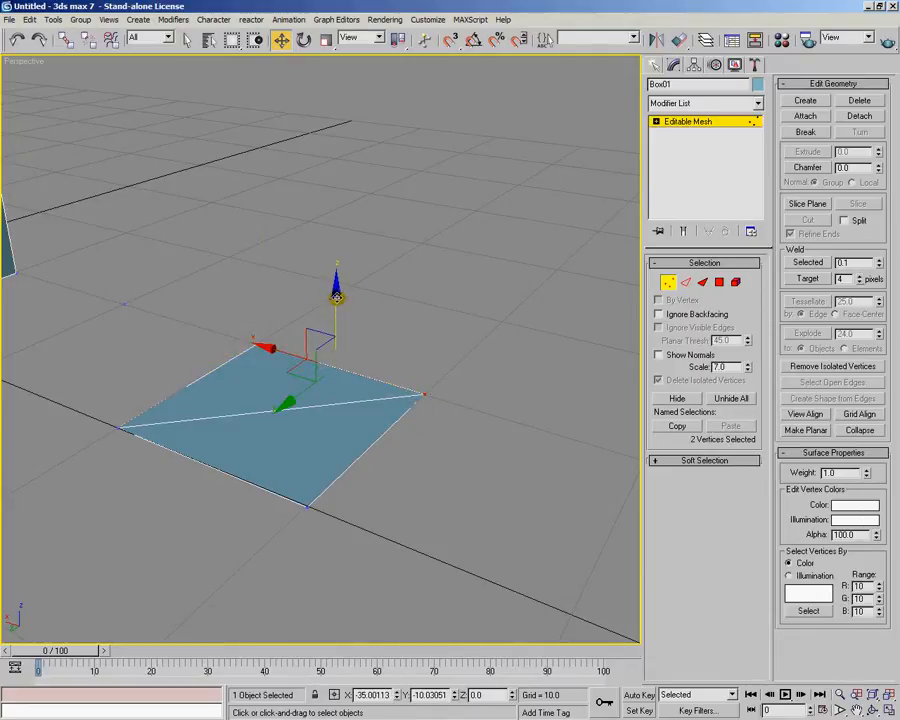
drag(338, 297, 335, 179)
shift+drag(330, 120, 331, 122)
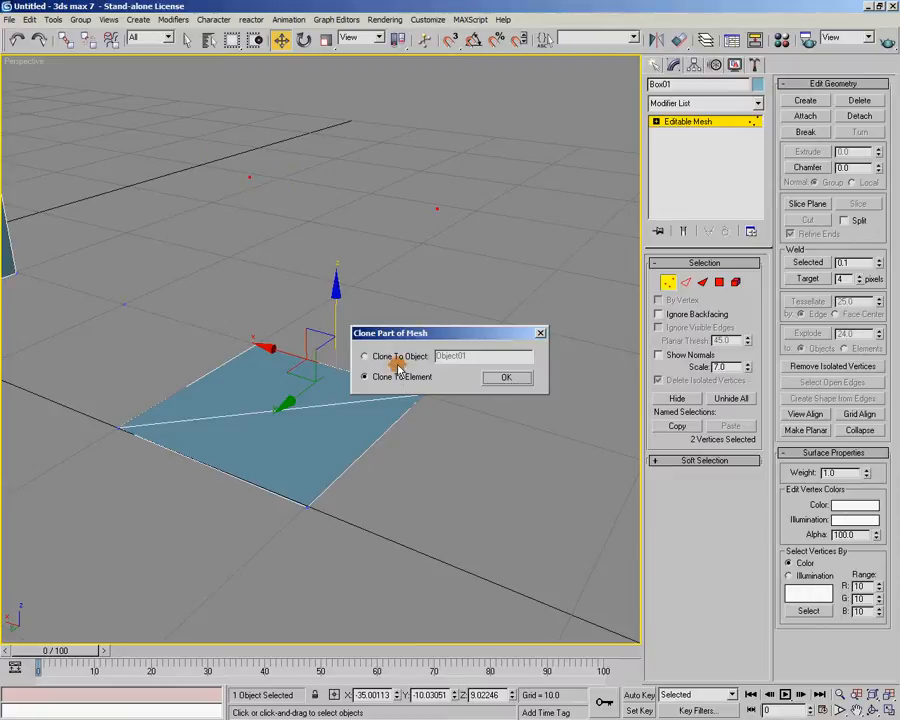
click(507, 377)
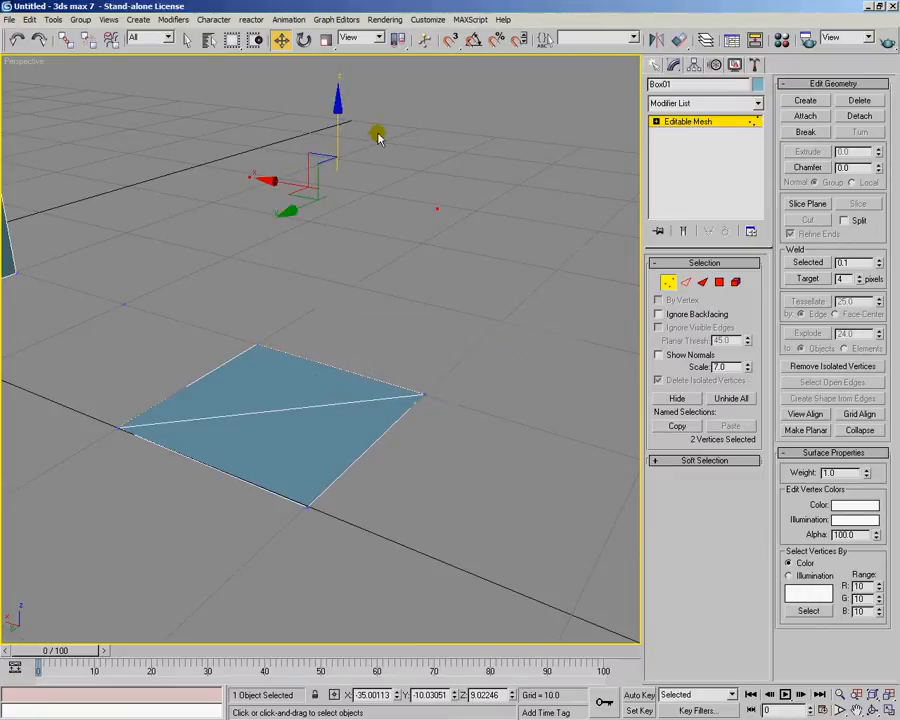
Clone the raised vertex pair down below the quad to about Z -11, again as an element of the mesh
drag(335, 104, 348, 338)
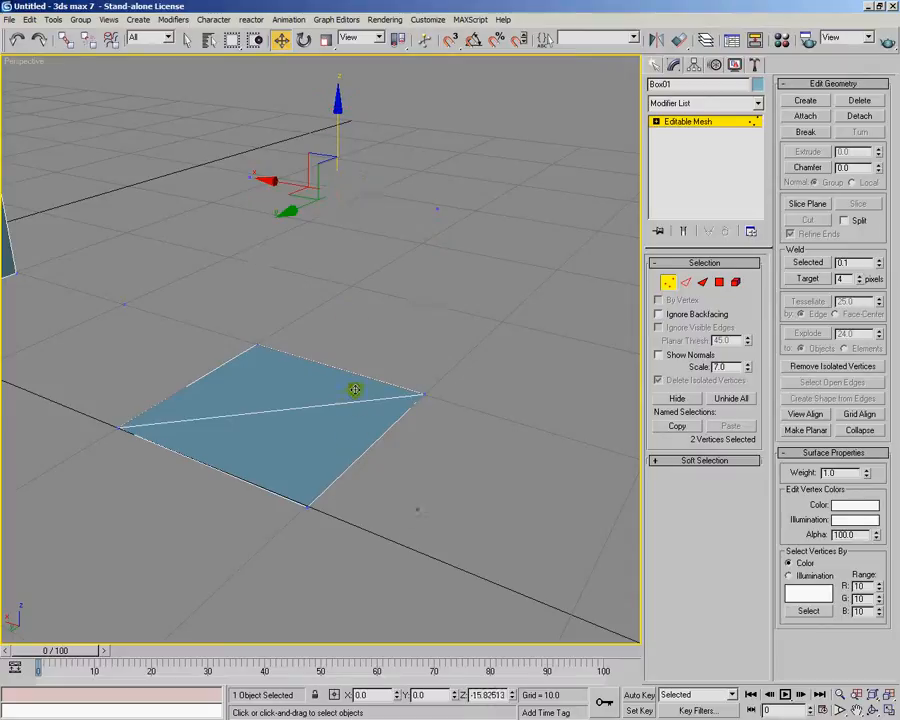
shift+drag(358, 461, 362, 452)
click(498, 377)
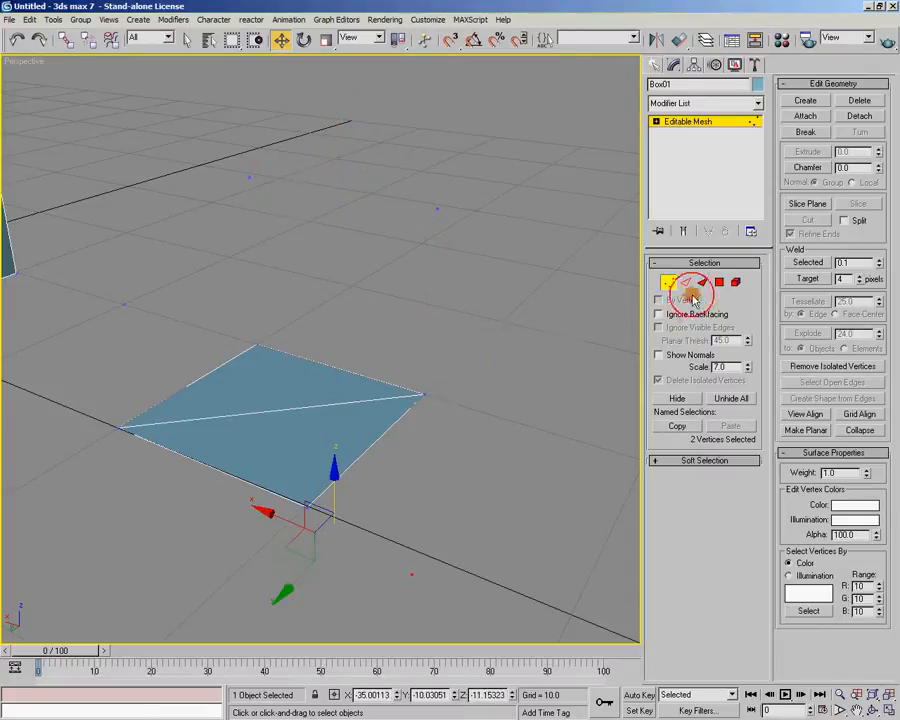
At Face level, delete the front triangle of the flat quad, leaving the triangle on its back edge
click(703, 282)
click(330, 432)
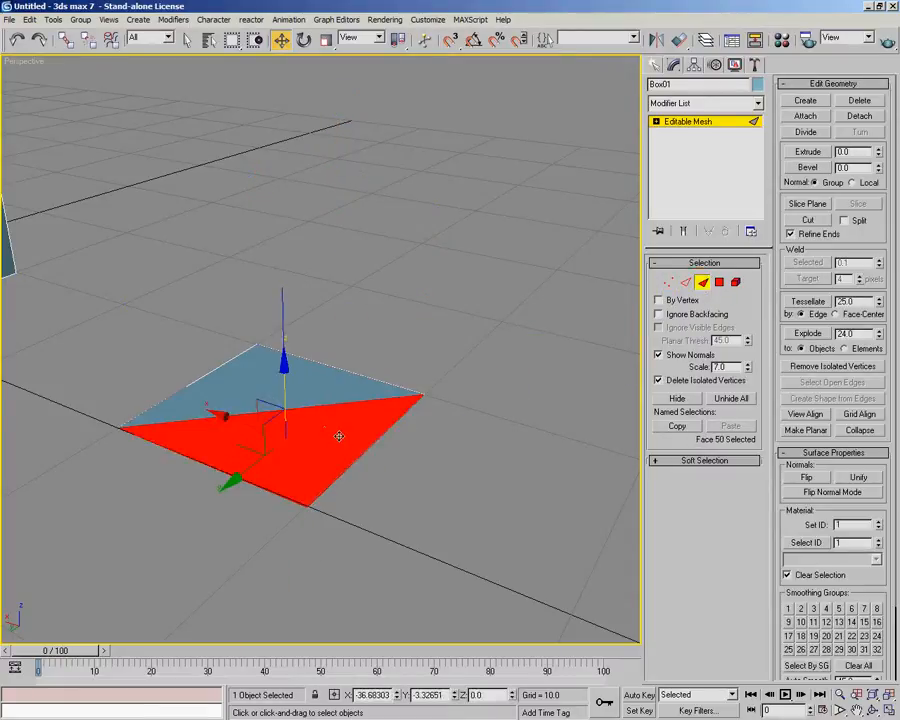
key(Delete)
key(End)
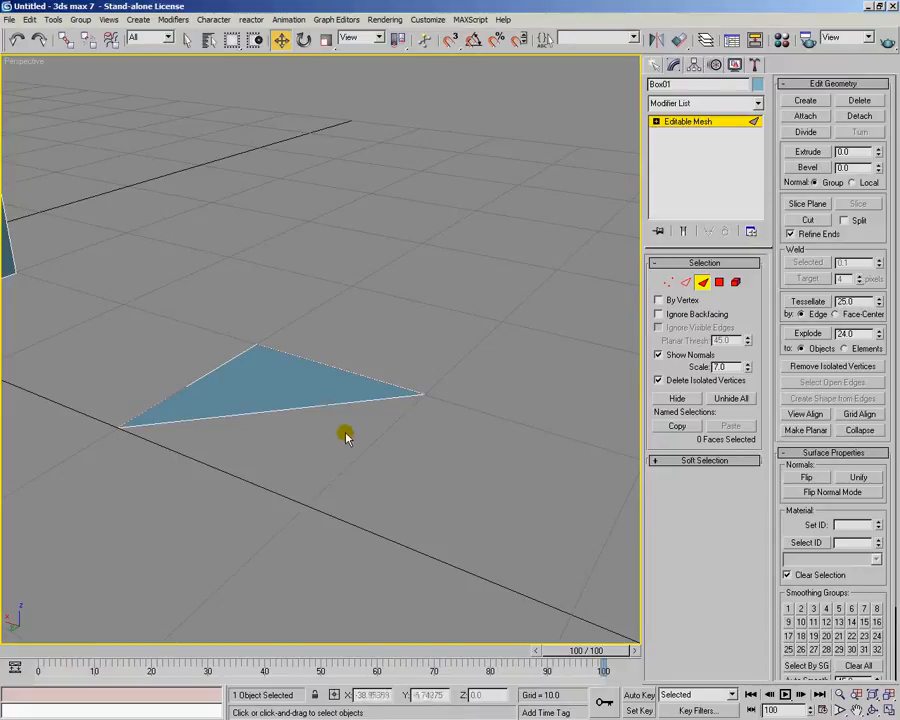
Create an upright triangular face joining the remaining triangle's back edge to one of the raised vertices
click(806, 101)
alt+middle_drag(338, 374, 418, 388)
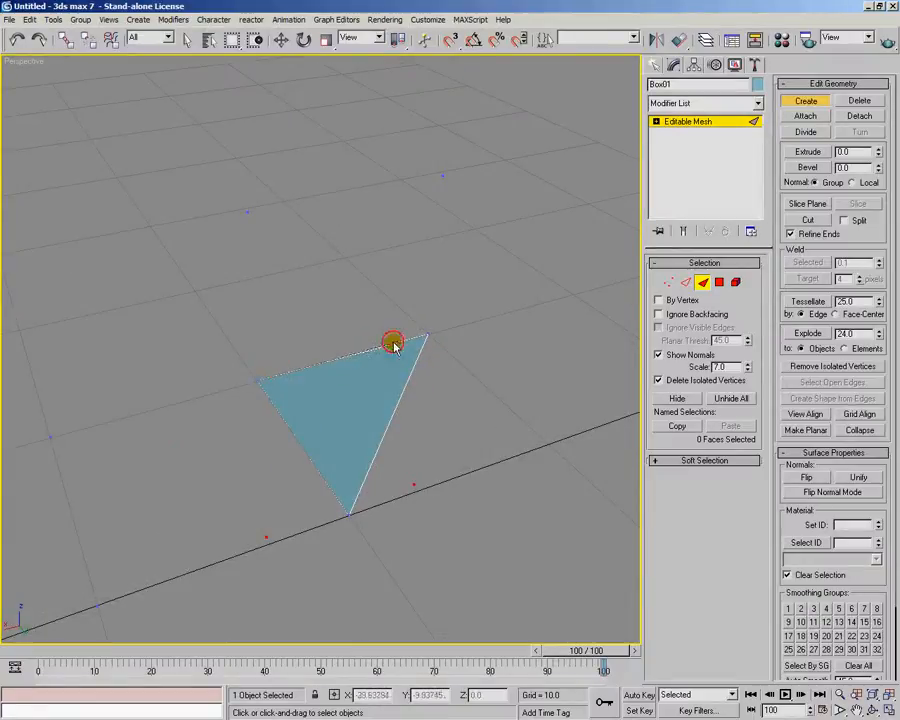
click(426, 332)
click(247, 211)
alt+middle_drag(277, 235, 408, 470)
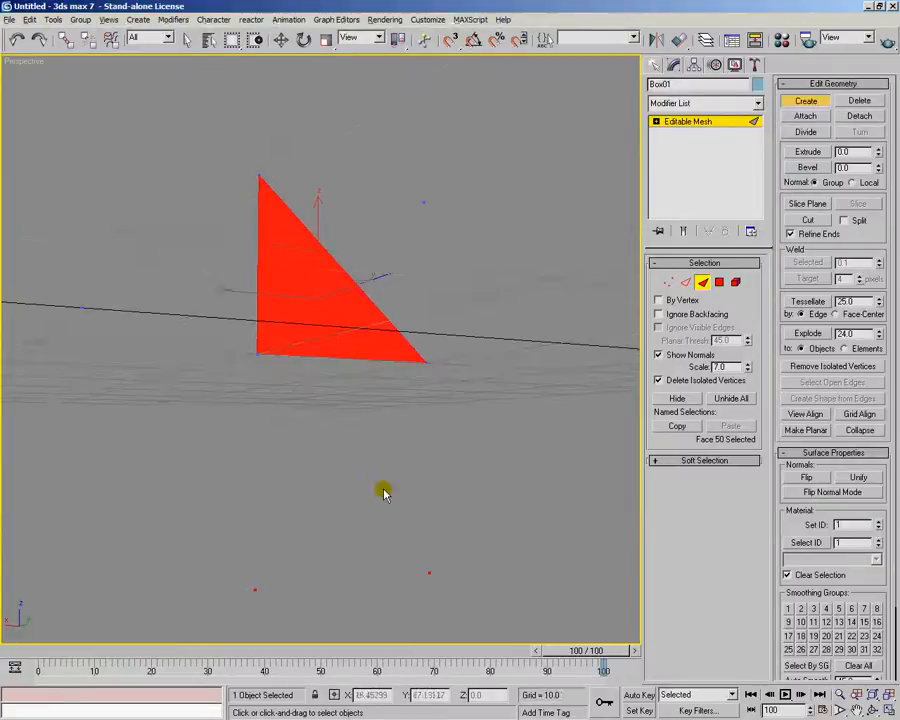
Create another triangular face hanging below, joining the same back edge to one of the lower vertices
click(255, 591)
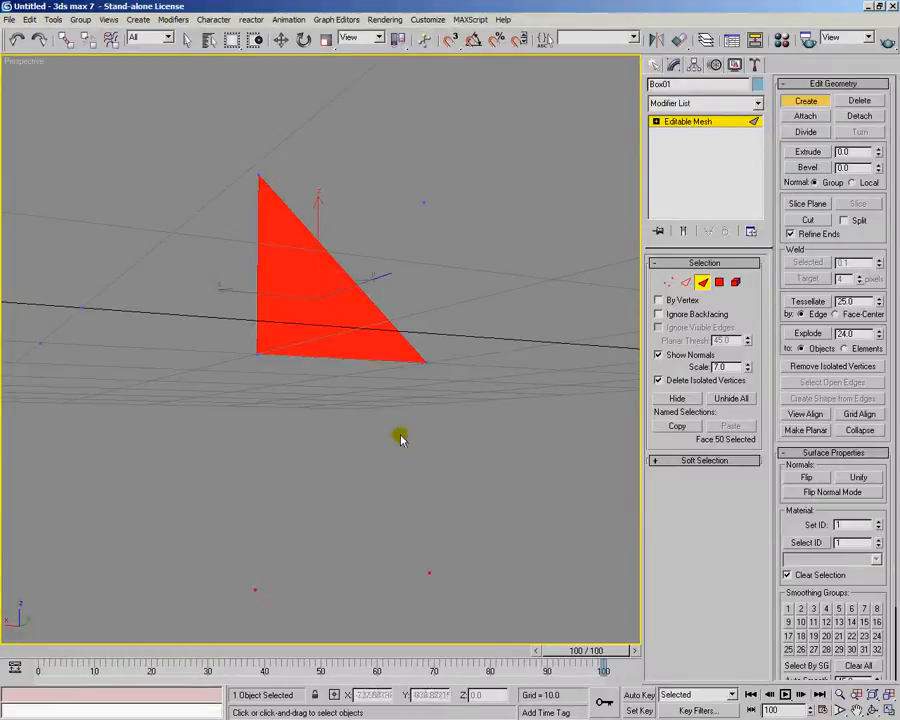
click(426, 366)
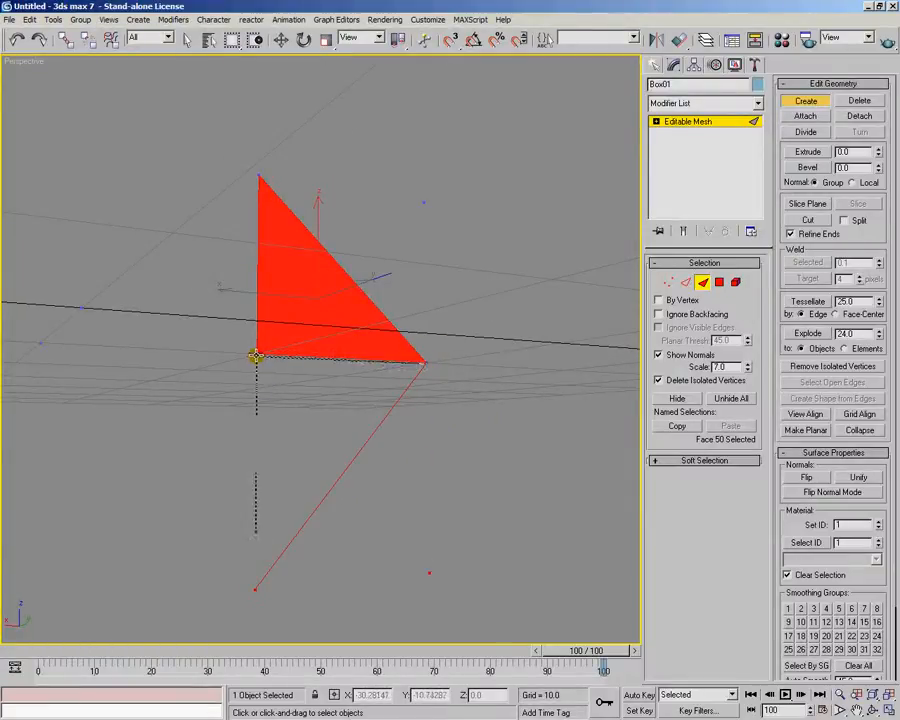
click(255, 356)
alt+middle_drag(472, 432, 394, 430)
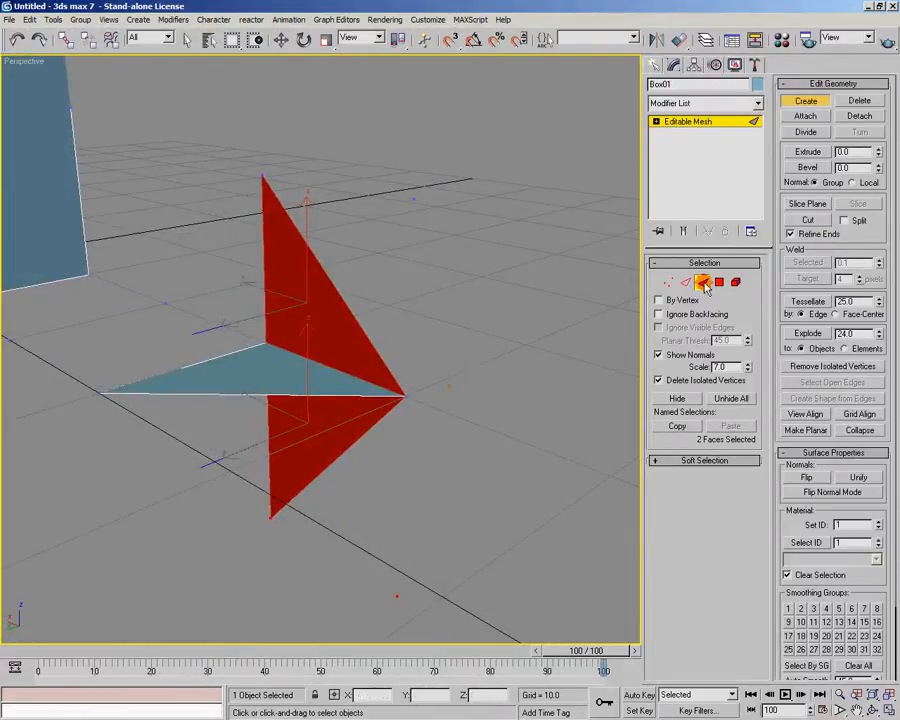
At Vertex level, move the upright triangle's top vertex to about Y -13.6 and raise the horizontal triangle's free vertex to about Z 1.6
click(704, 284)
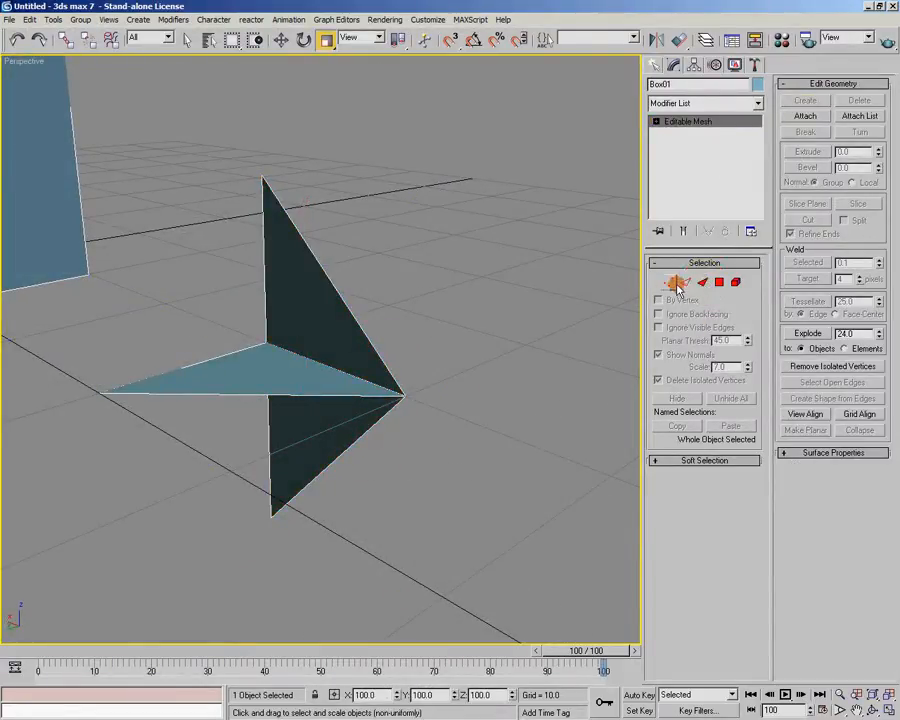
click(669, 282)
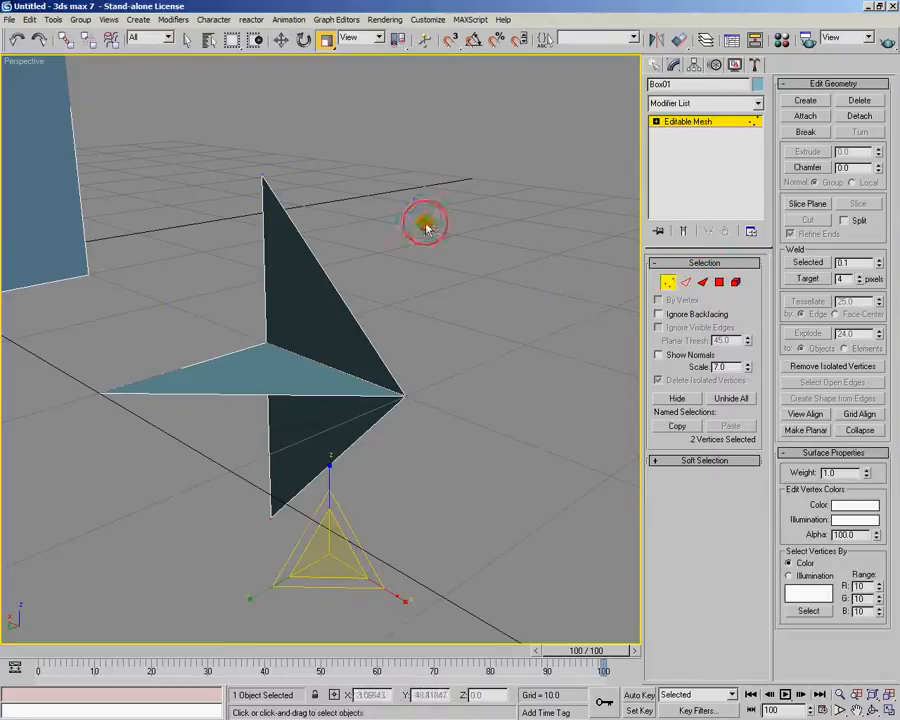
click(264, 181)
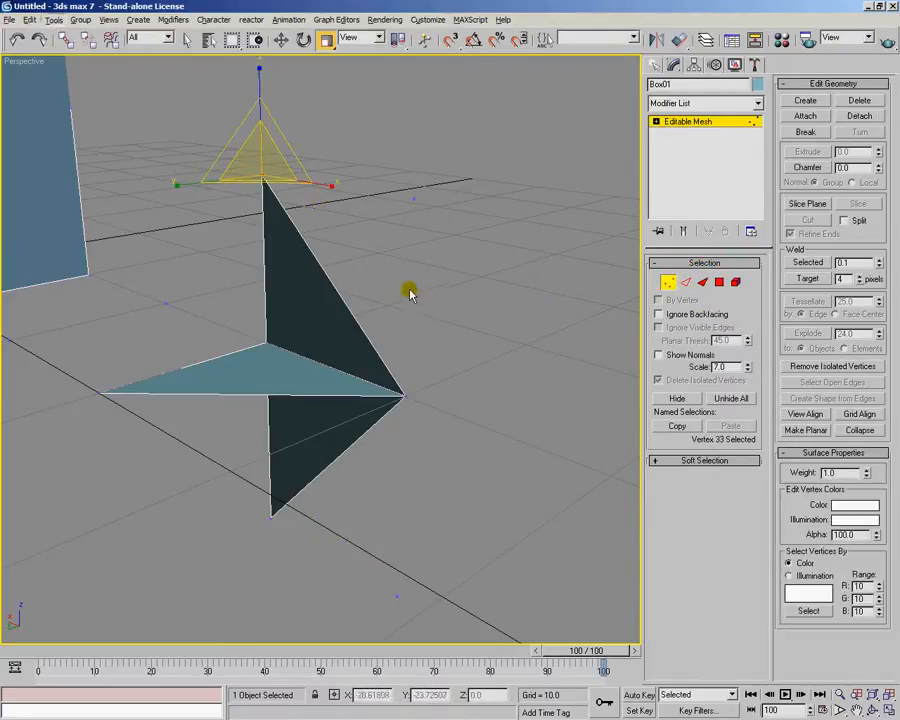
alt+middle_drag(411, 292, 374, 302)
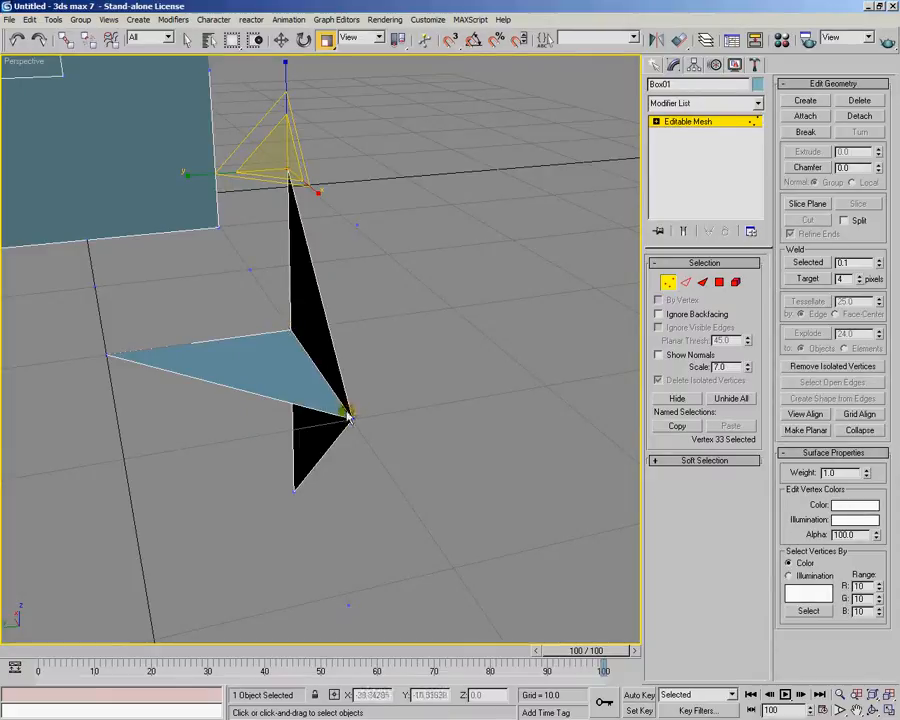
key(w)
alt+middle_drag(275, 215, 293, 203)
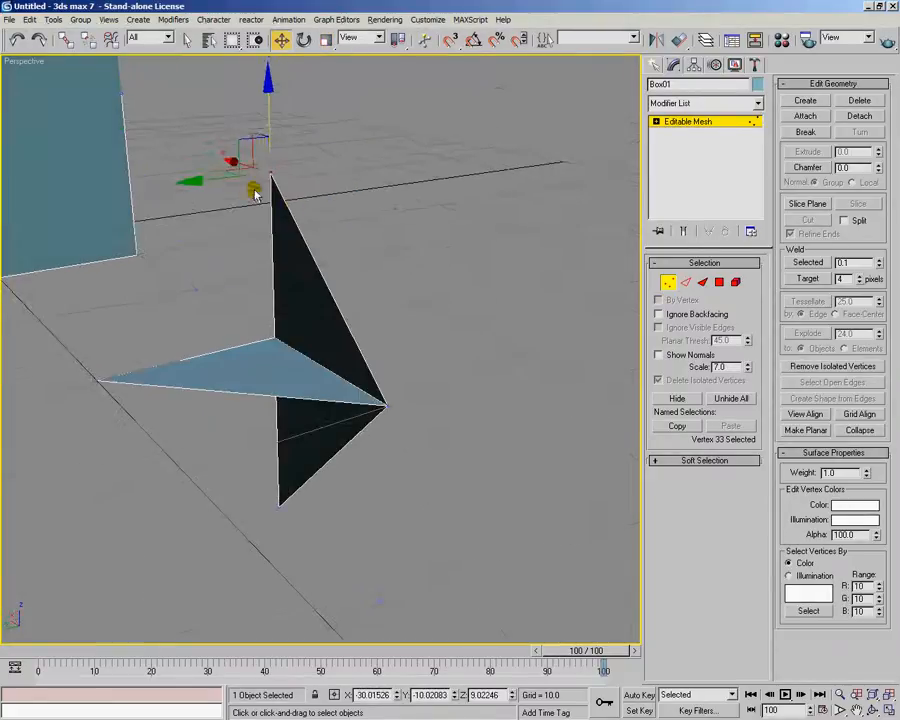
drag(224, 177, 282, 171)
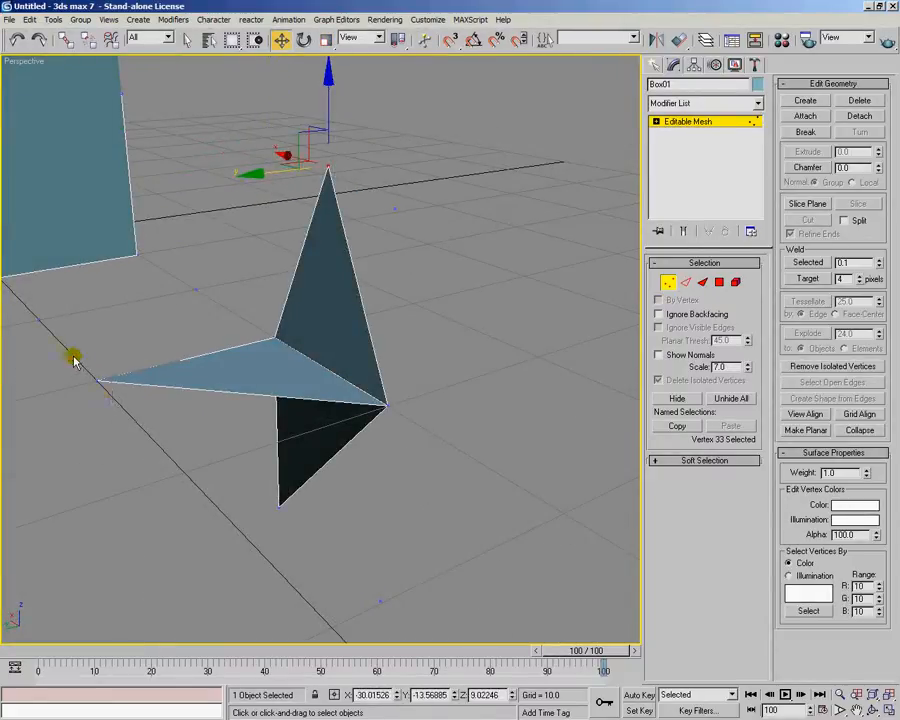
click(97, 378)
drag(74, 356, 240, 281)
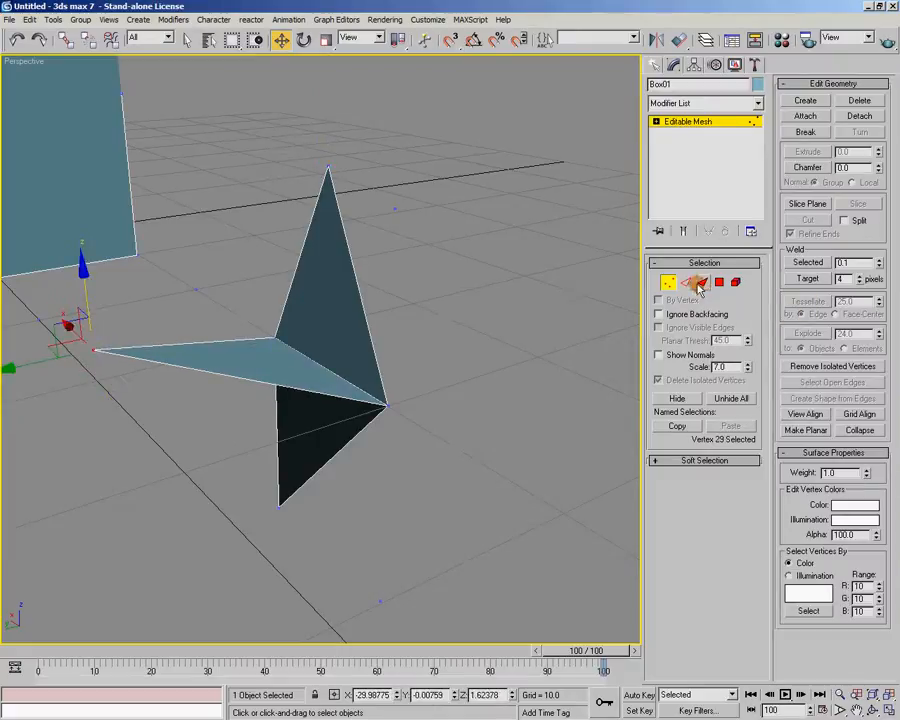
At Face level, select the upright triangle and examine the direction of its normal
click(686, 283)
click(702, 283)
click(354, 293)
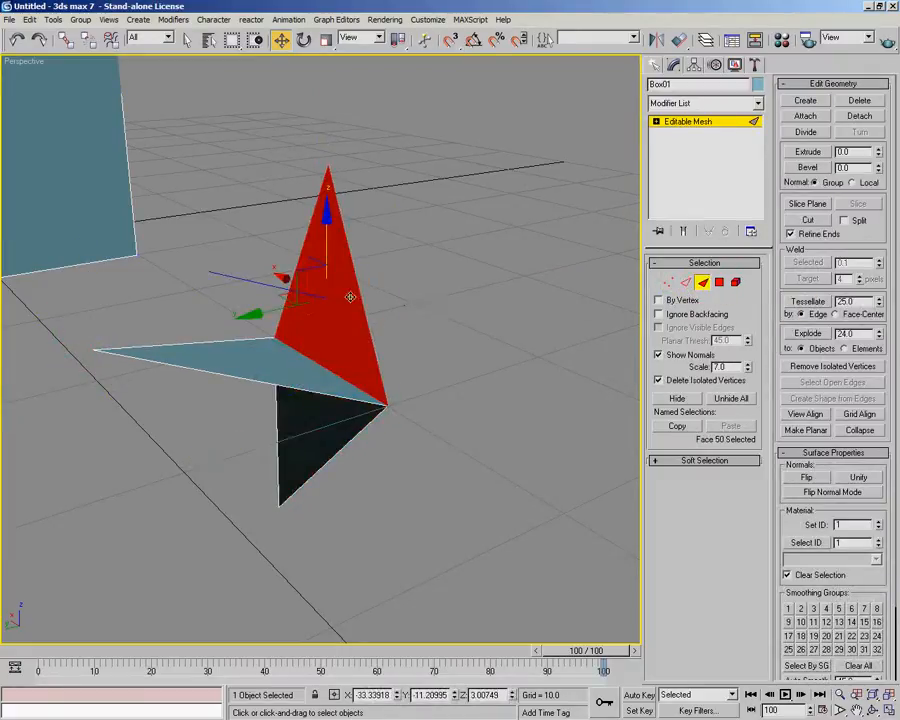
alt+middle_drag(319, 267, 346, 277)
mouse_move(298, 260)
mouse_down()
mouse_move(300, 215)
mouse_move(330, 150)
mouse_move(243, 335)
mouse_move(292, 266)
mouse_up()
alt+middle_drag(277, 274, 336, 313)
Select the horizontal triangle and shift it slightly in the XY plane to about X -33.8, Y -5.2
click(283, 392)
alt+middle_drag(303, 386, 468, 400)
drag(432, 372, 384, 337)
mouse_move(367, 396)
mouse_down()
mouse_move(420, 410)
mouse_move(365, 380)
mouse_move(363, 389)
mouse_up()
right_click(363, 389)
mouse_move(363, 389)
alt+middle_down()
mouse_move(420, 392)
mouse_move(352, 393)
alt+middle_up()
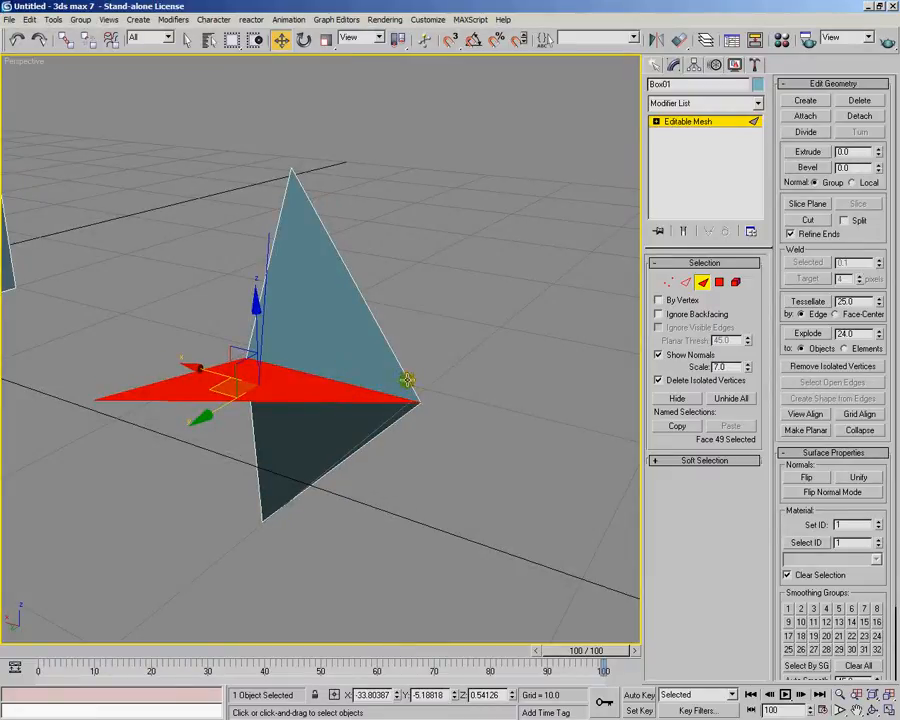
alt+middle_drag(407, 376, 317, 376)
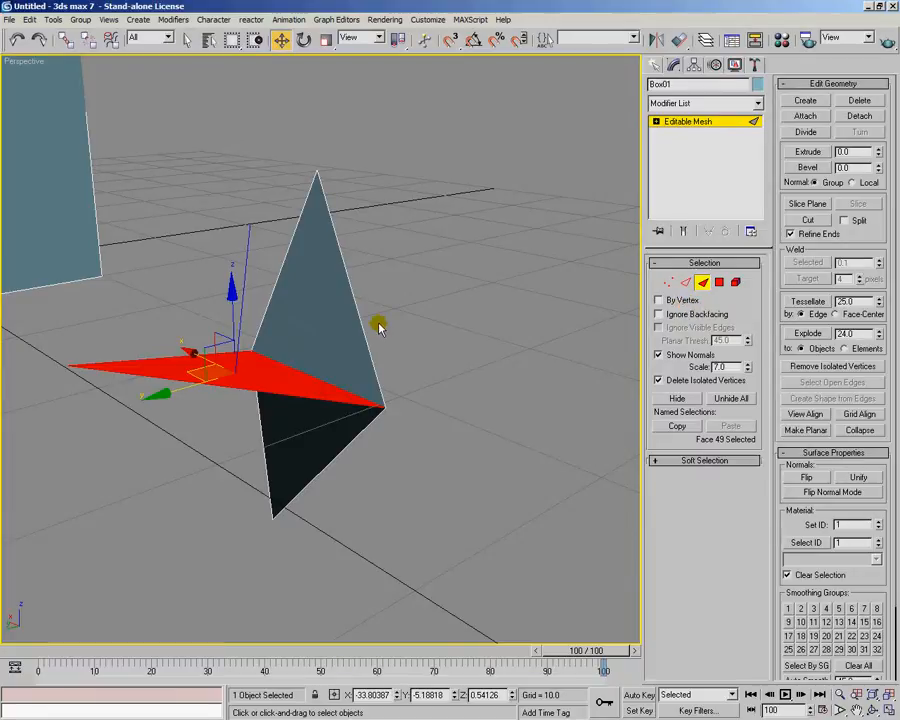
At Edge level, pick the edge shared by the three triangles and examine how it is selected from different angles
click(685, 283)
alt+middle_drag(421, 336, 421, 351)
click(361, 422)
click(309, 391)
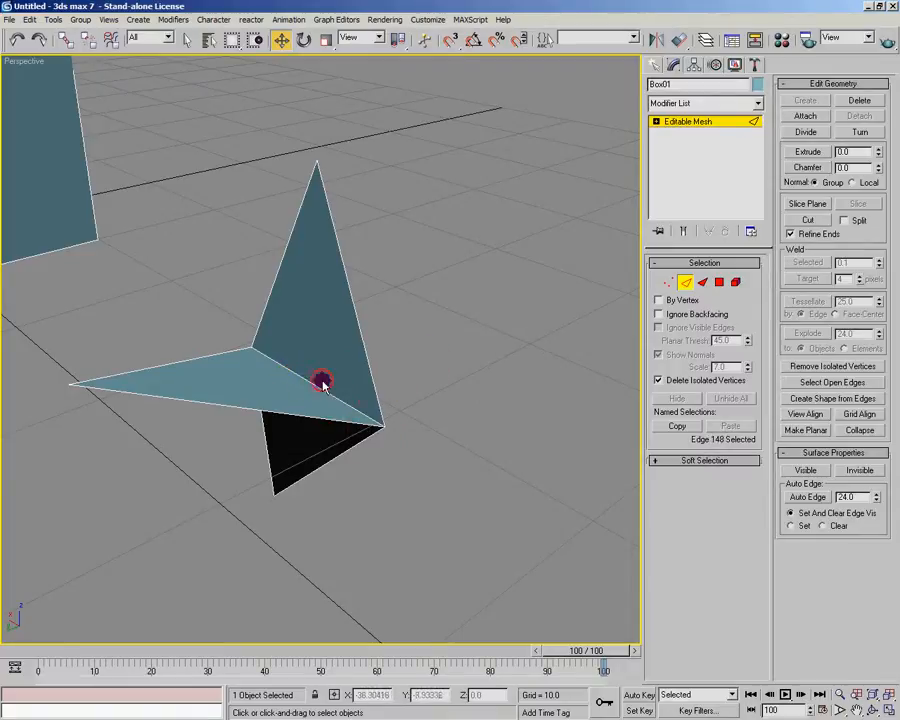
alt+middle_drag(301, 379, 374, 352)
click(468, 404)
alt+middle_drag(468, 404, 418, 392)
alt+middle_drag(329, 349, 335, 382)
click(277, 374)
click(271, 360)
alt+middle_drag(239, 368, 295, 410)
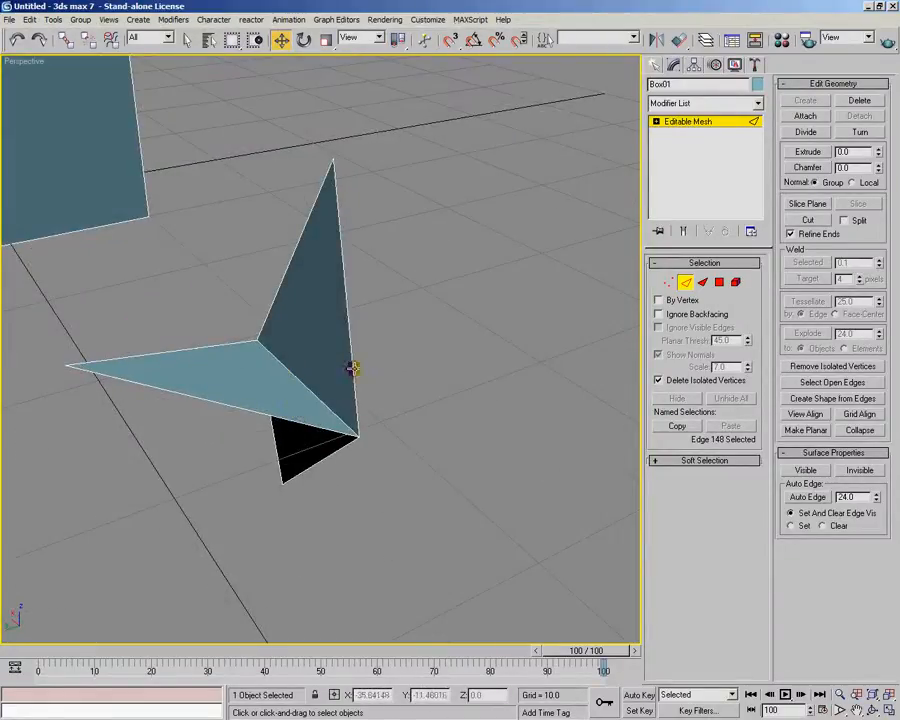
click(386, 406)
alt+middle_drag(386, 406, 293, 378)
Select a bottom edge of the cube, try moving it in the XY plane, and undo the move
click(224, 229)
alt+middle_drag(243, 360, 240, 335)
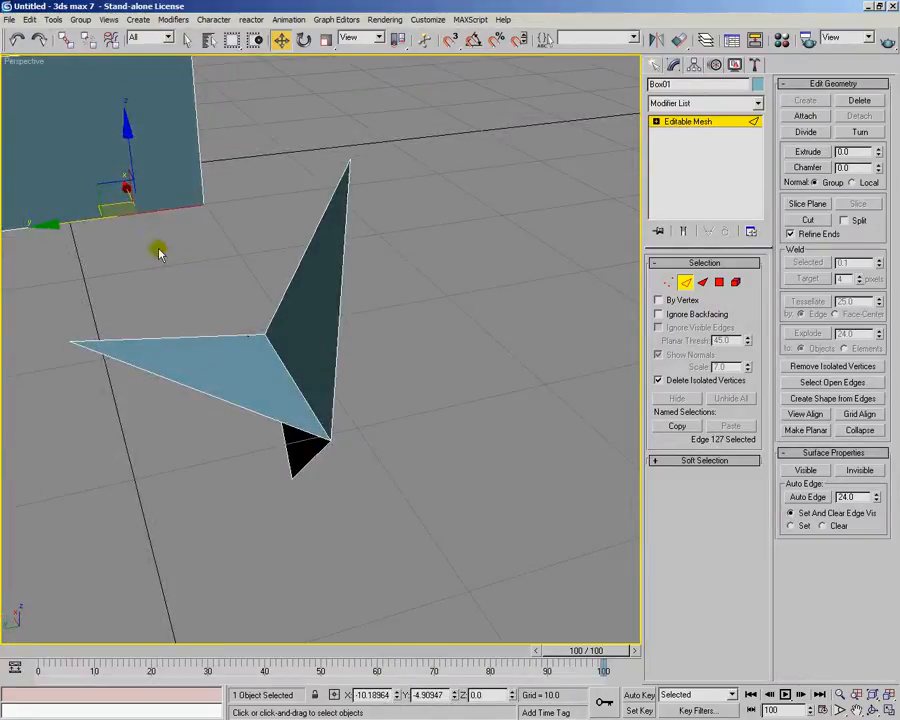
click(154, 238)
click(142, 209)
alt+middle_drag(194, 300, 164, 288)
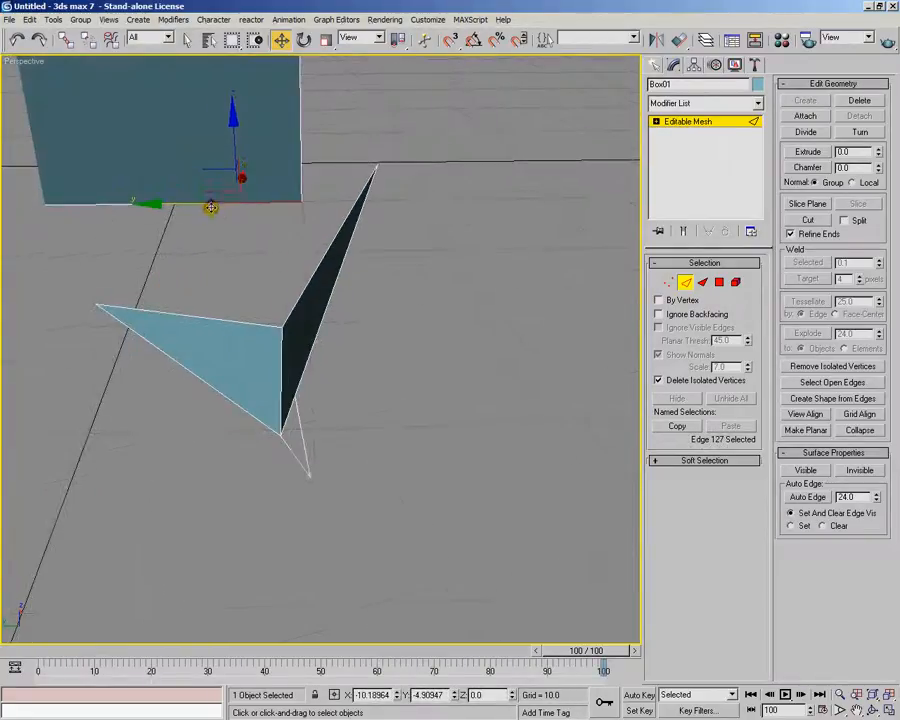
drag(211, 208, 266, 154)
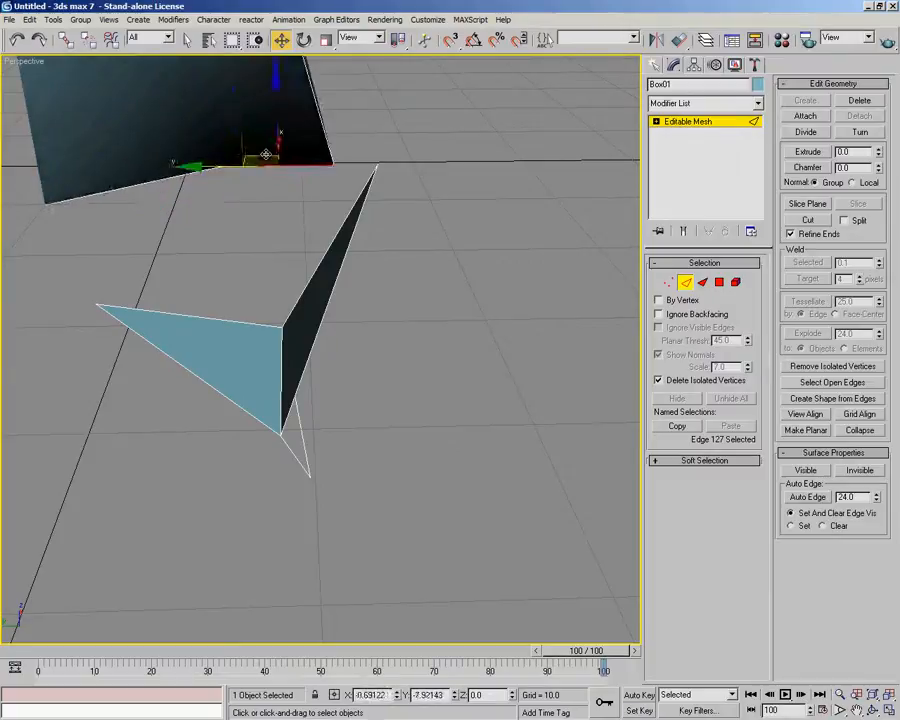
alt+middle_drag(257, 275, 297, 222)
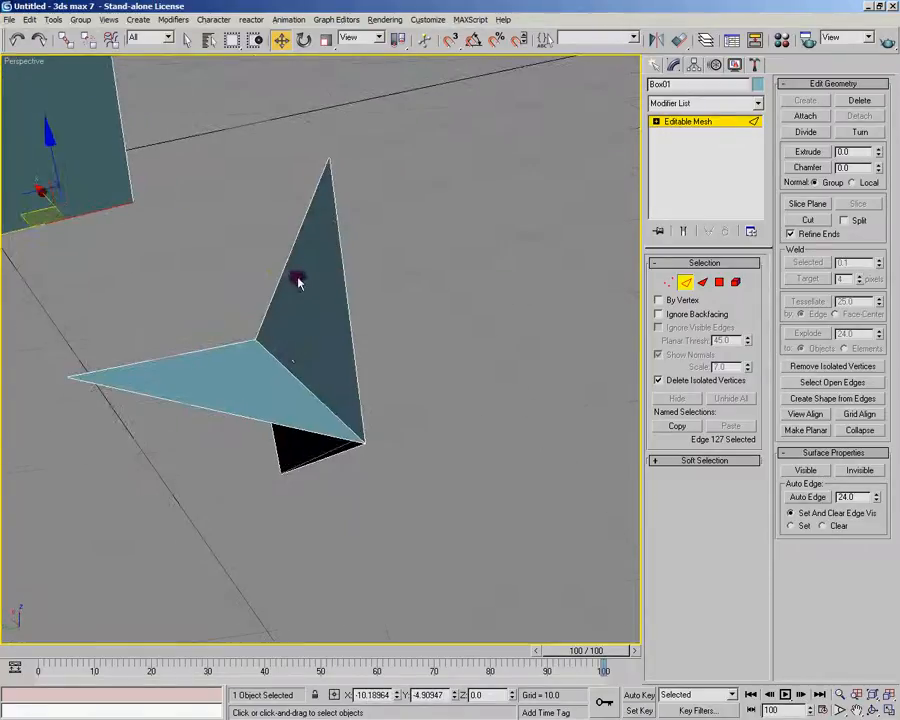
Pick the triangles' shared edge again at several points along its length to compare which edge gets selected
click(287, 371)
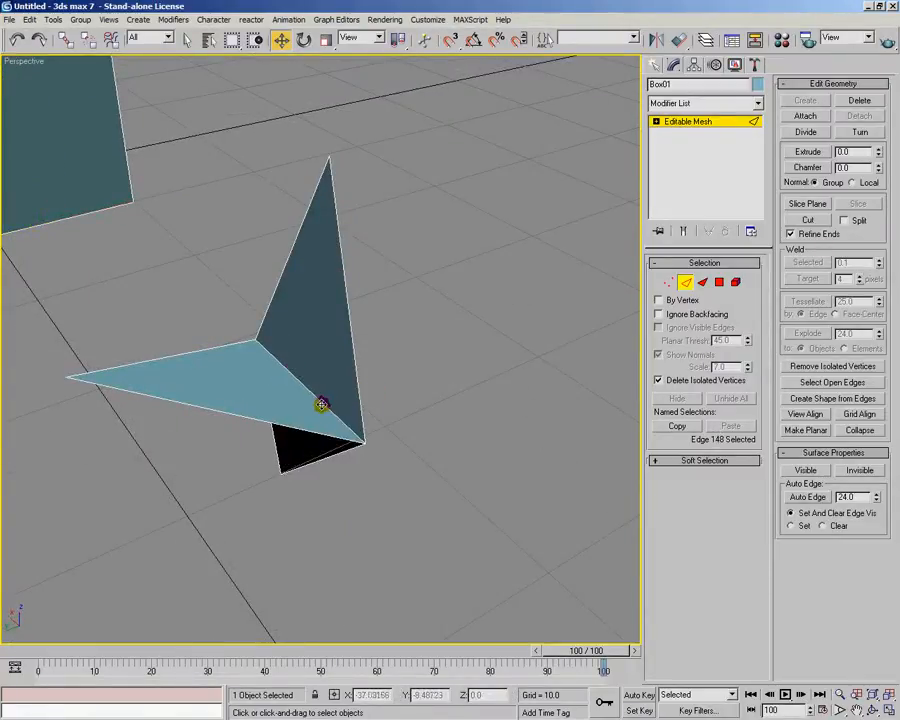
click(326, 390)
click(311, 390)
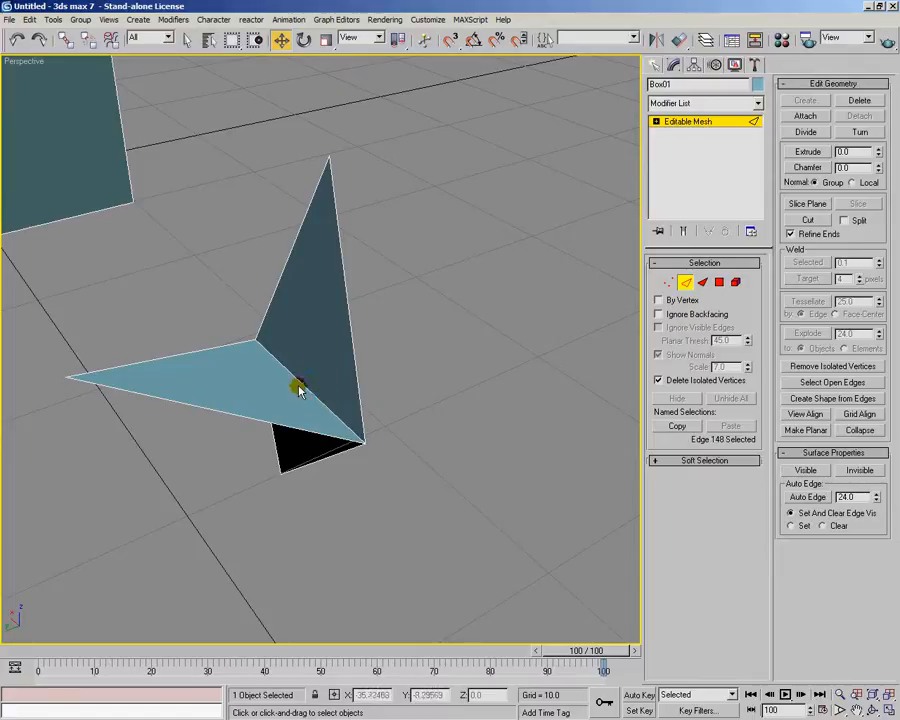
click(340, 393)
alt+middle_drag(340, 393, 271, 398)
mouse_move(237, 394)
mouse_down()
mouse_move(281, 390)
mouse_move(211, 394)
mouse_move(286, 385)
mouse_move(199, 386)
mouse_move(252, 385)
mouse_up()
mouse_move(252, 385)
alt+middle_down()
mouse_move(301, 390)
mouse_move(289, 391)
mouse_move(347, 378)
mouse_move(331, 370)
alt+middle_up()
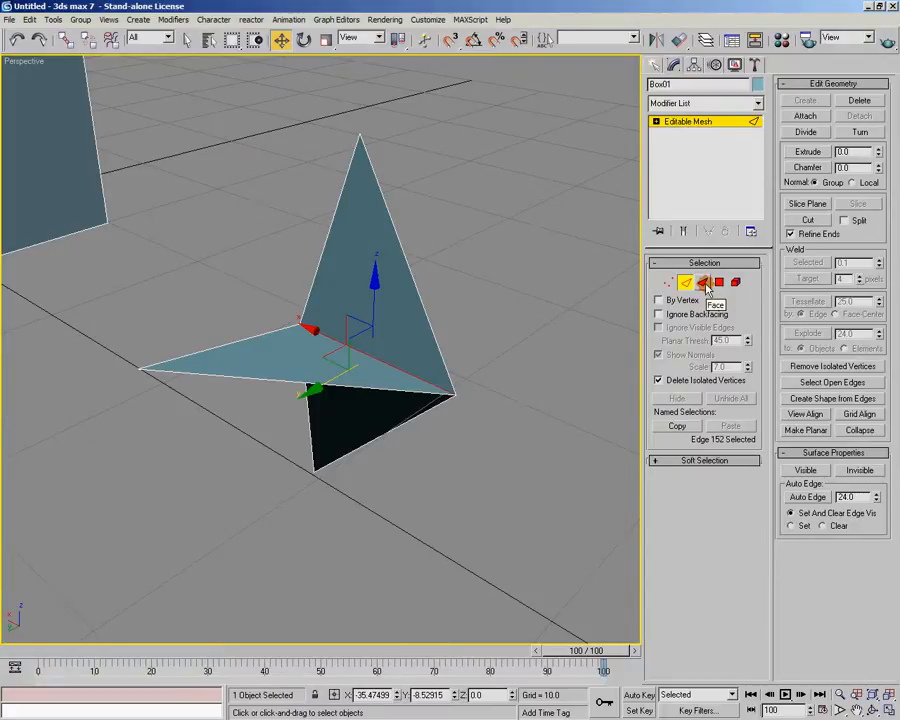
At Face level, select the horizontal triangle and delete it
click(705, 284)
click(464, 271)
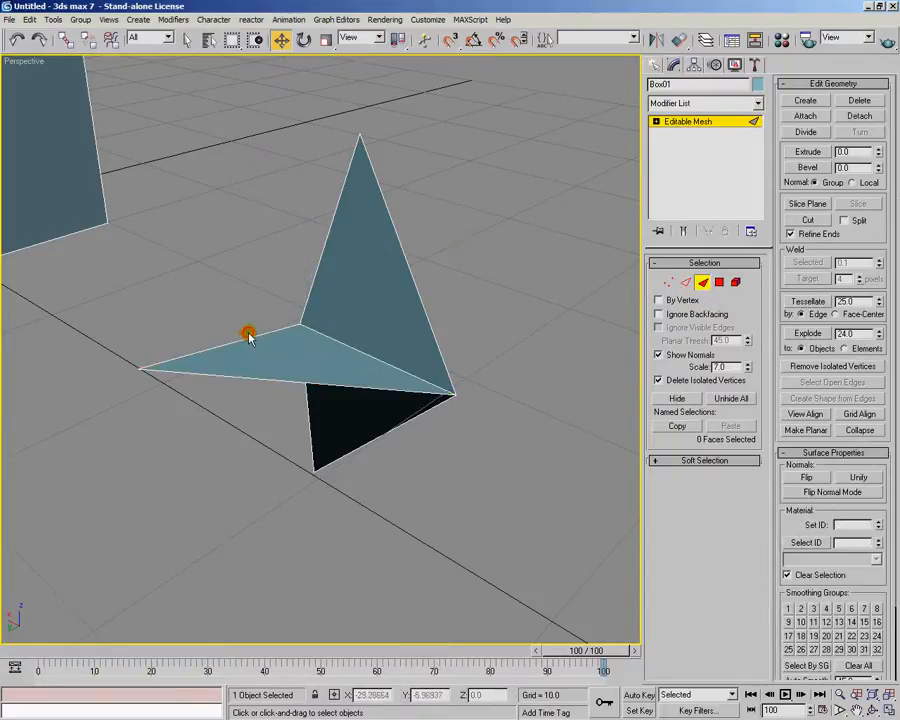
click(289, 340)
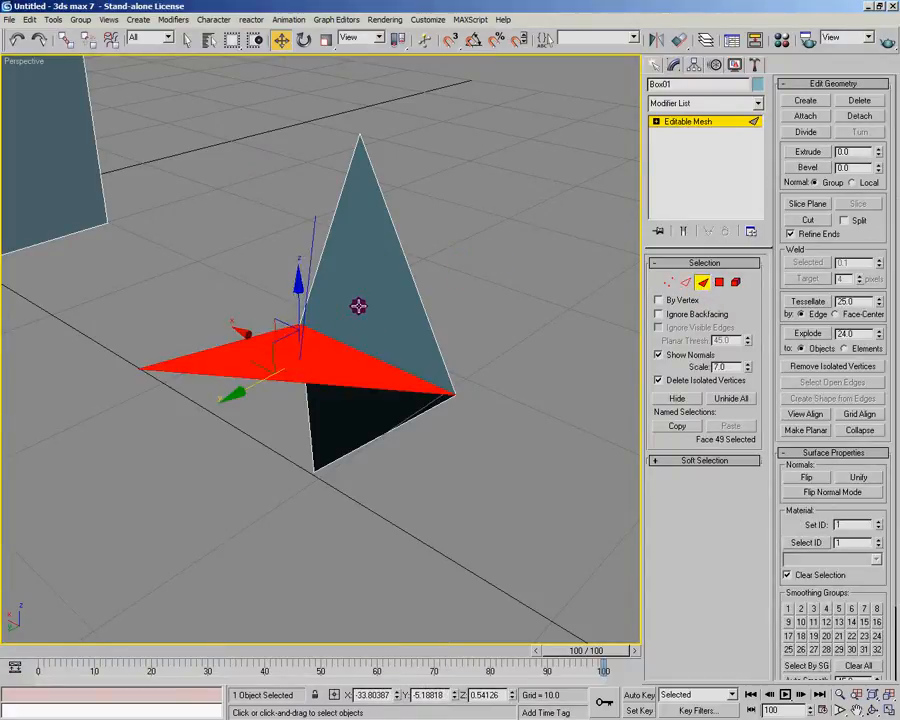
key(Delete)
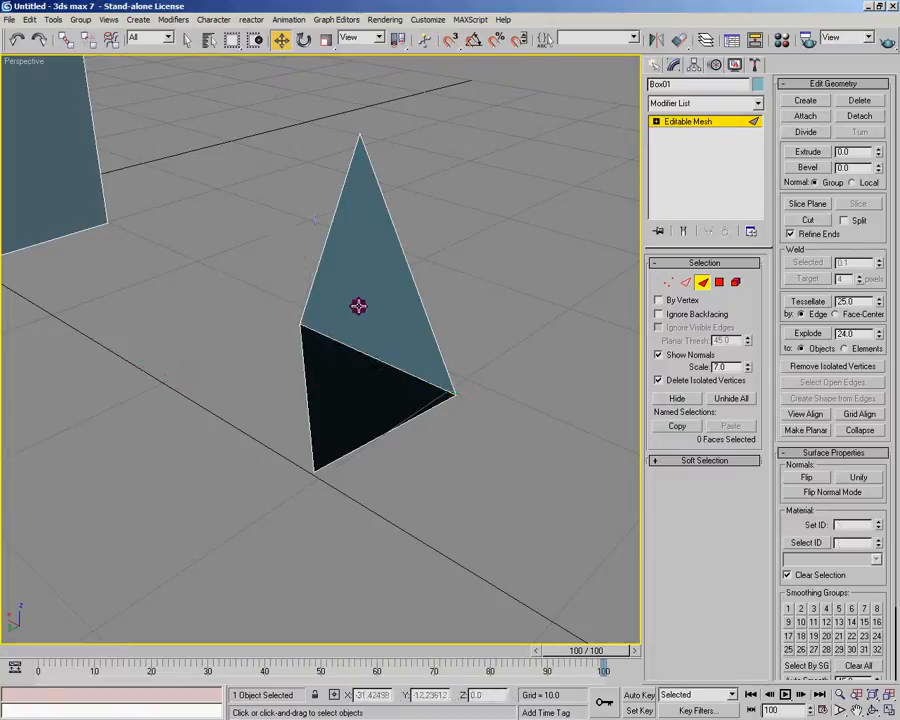
At Edge level, pick the edge between the two remaining triangles, and undo the deletion of the horizontal triangle
click(686, 282)
click(388, 386)
click(380, 359)
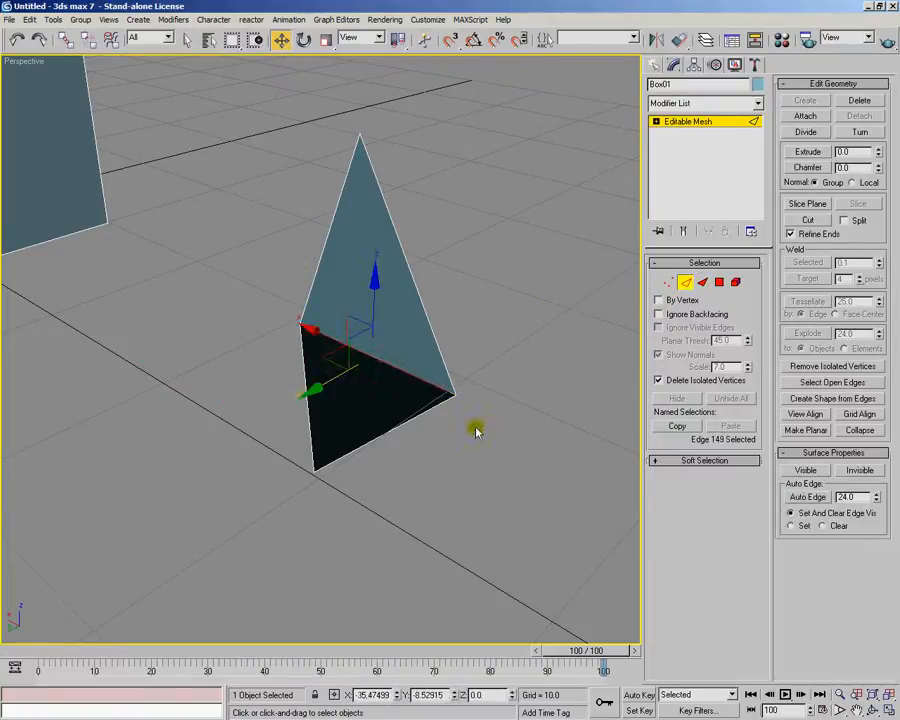
drag(331, 376, 500, 388)
click(541, 367)
key(ctrl+y)
key(ctrl+y)
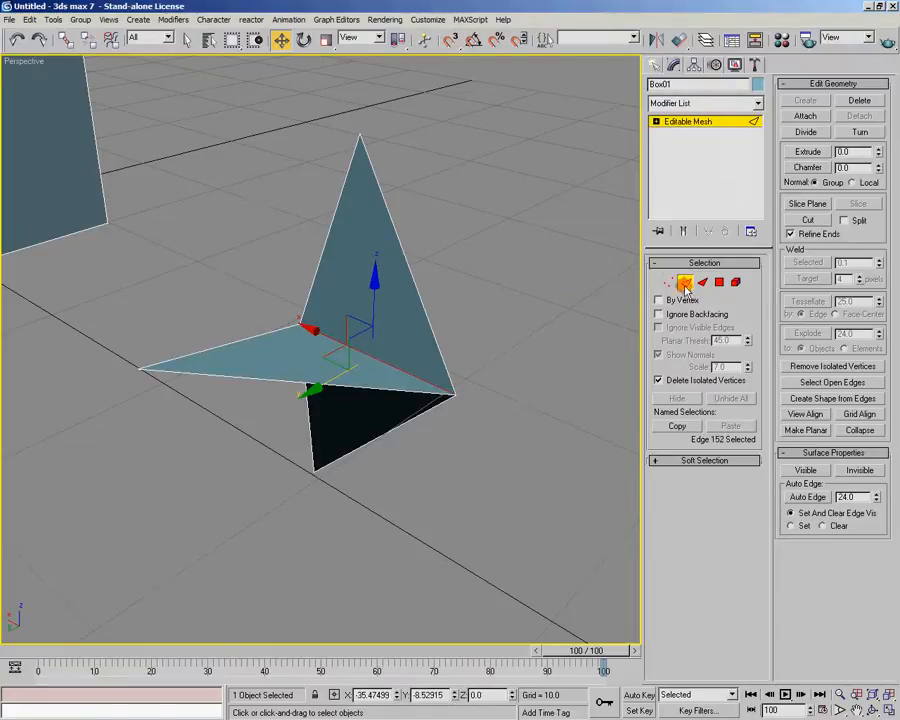
Leave sub-object editing and convert the whole mesh object to Editable Poly
click(641, 282)
alt+middle_drag(641, 282, 406, 416)
scroll(397, 352, down, 3)
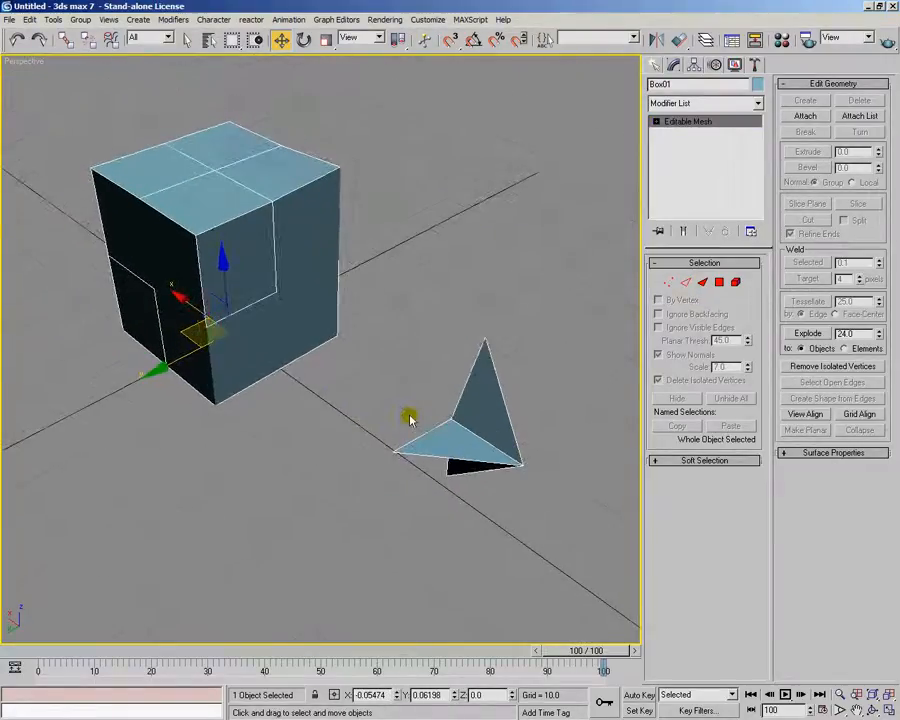
right_click(268, 251)
mouse_move(325, 367)
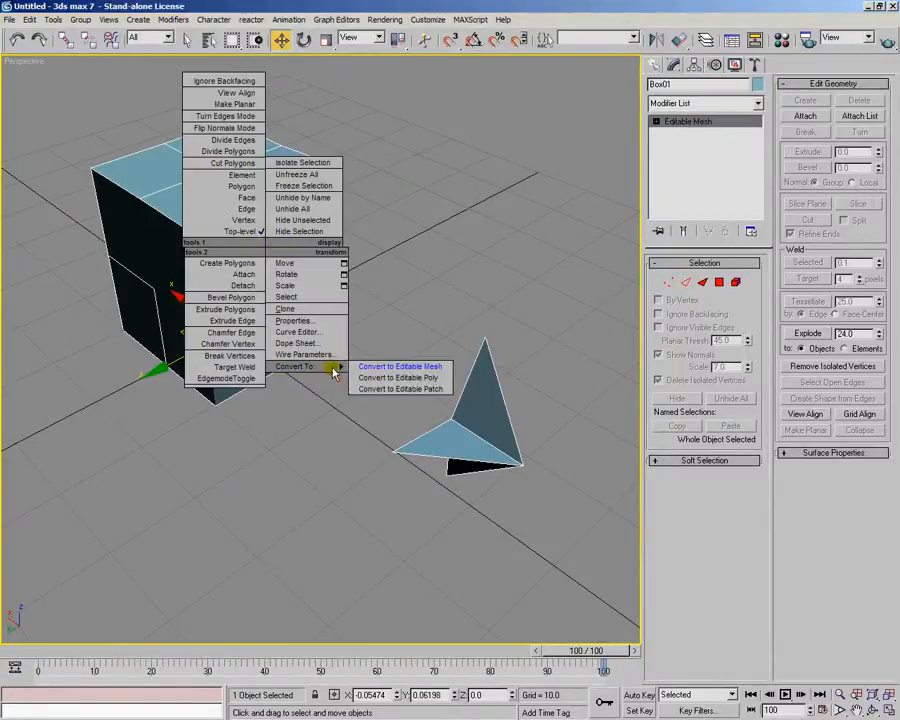
click(384, 378)
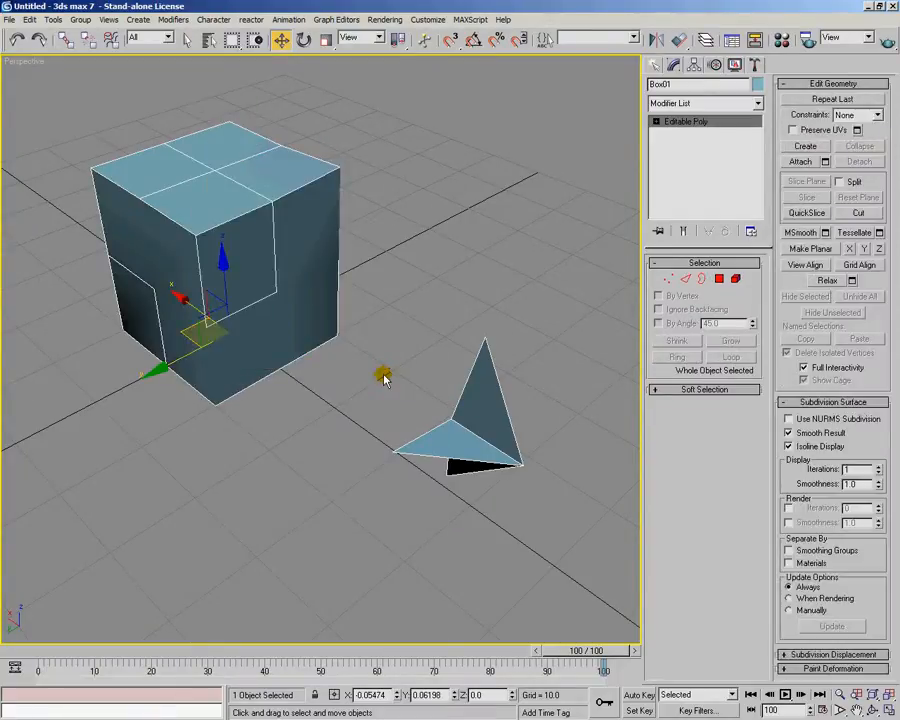
At Polygon level, pick the horizontal triangle, the cube's large side polygon and its top polygons to compare how they select
alt+middle_drag(340, 349, 330, 378)
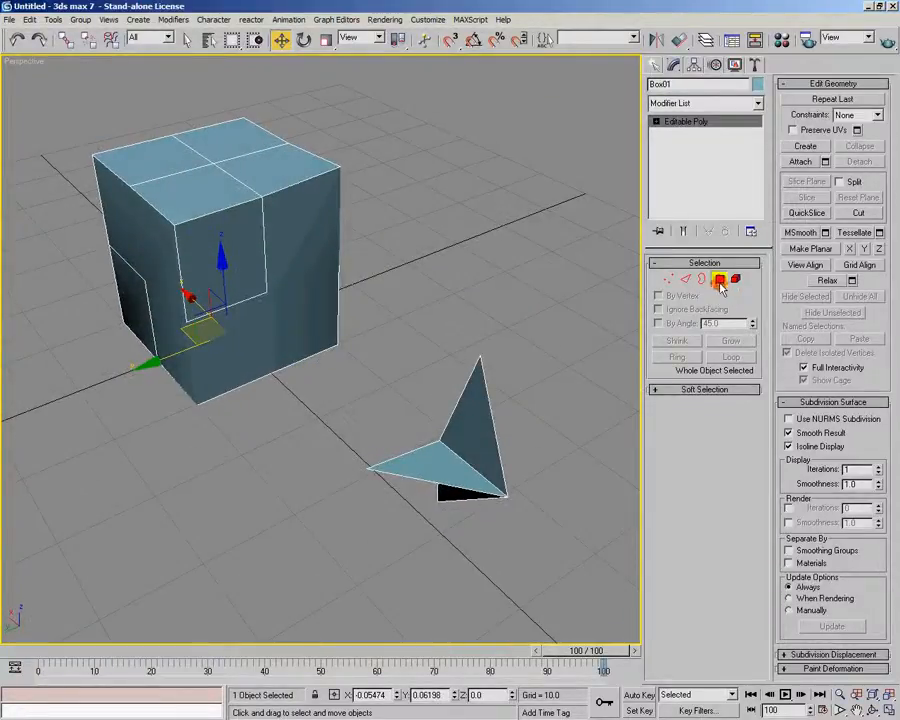
click(719, 281)
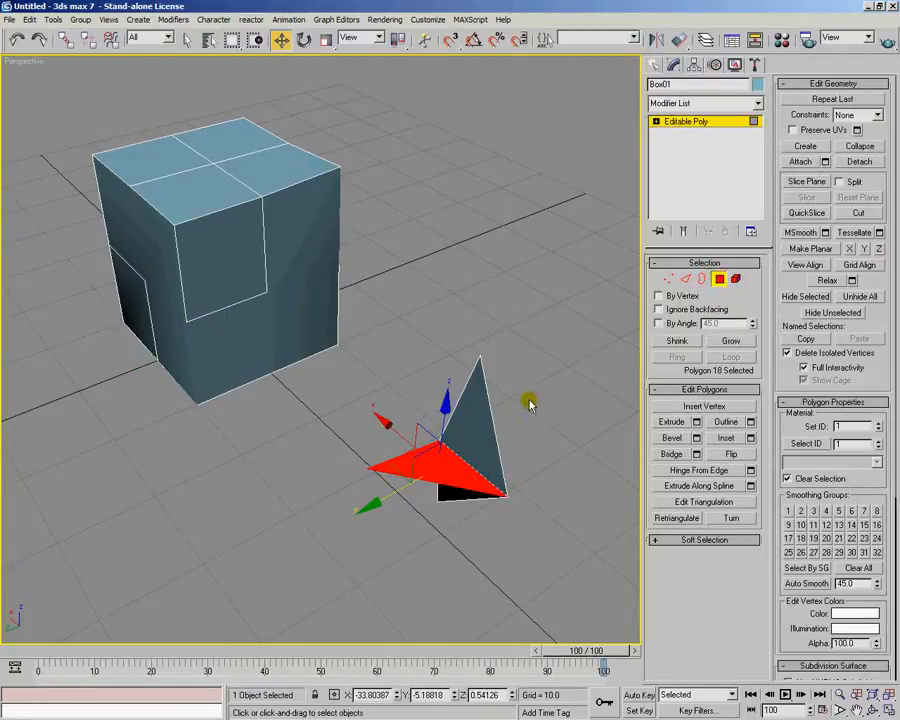
alt+middle_drag(511, 410, 519, 408)
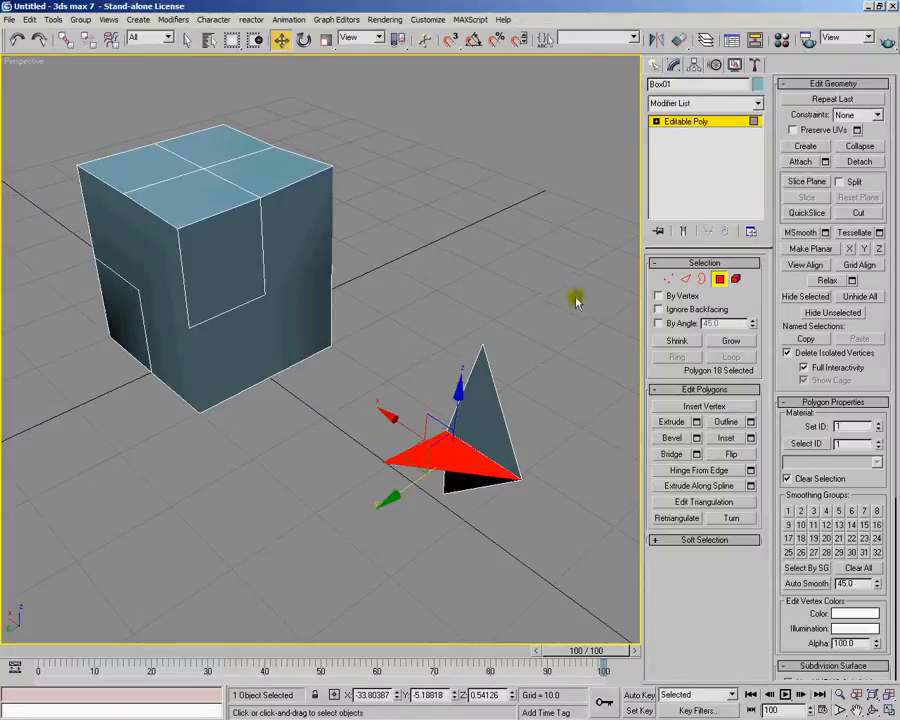
click(482, 352)
alt+middle_drag(482, 352, 424, 374)
click(300, 252)
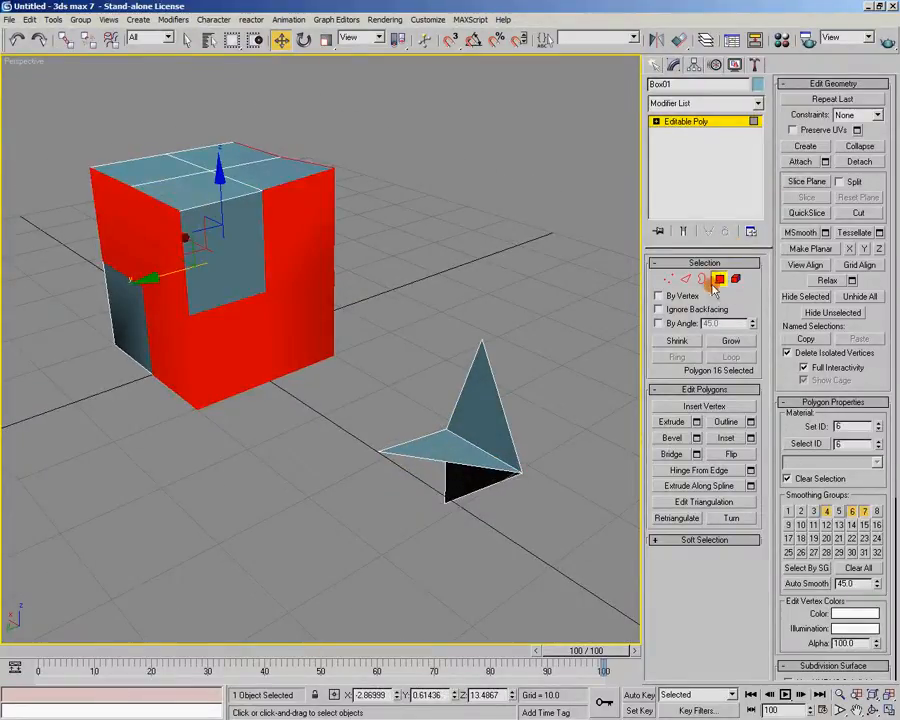
click(155, 190)
click(230, 155)
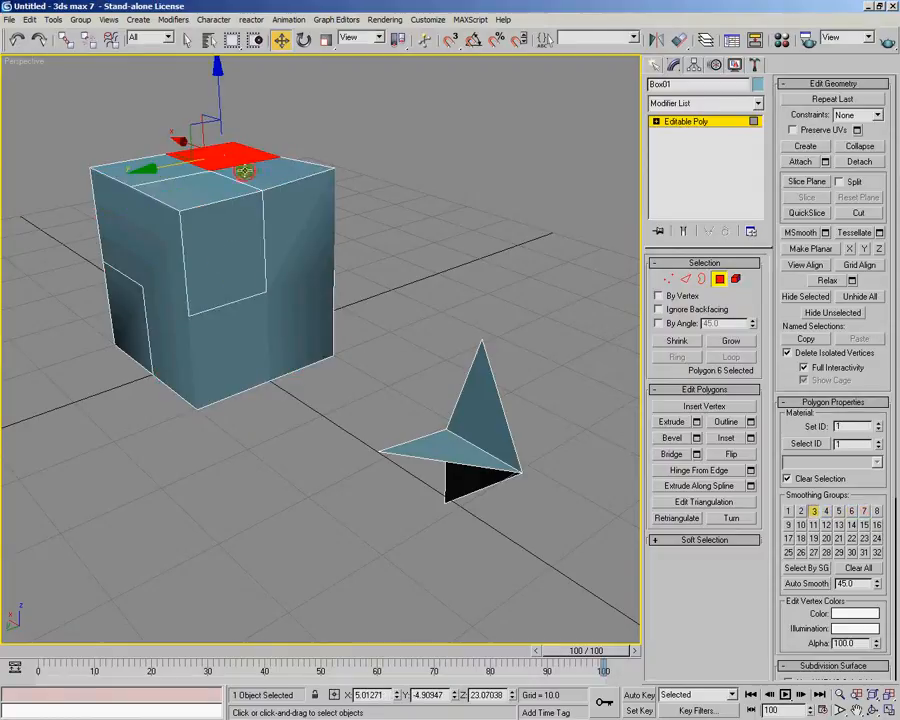
Pick the upright, horizontal and lower triangles in turn to examine them as individual polygons
click(486, 376)
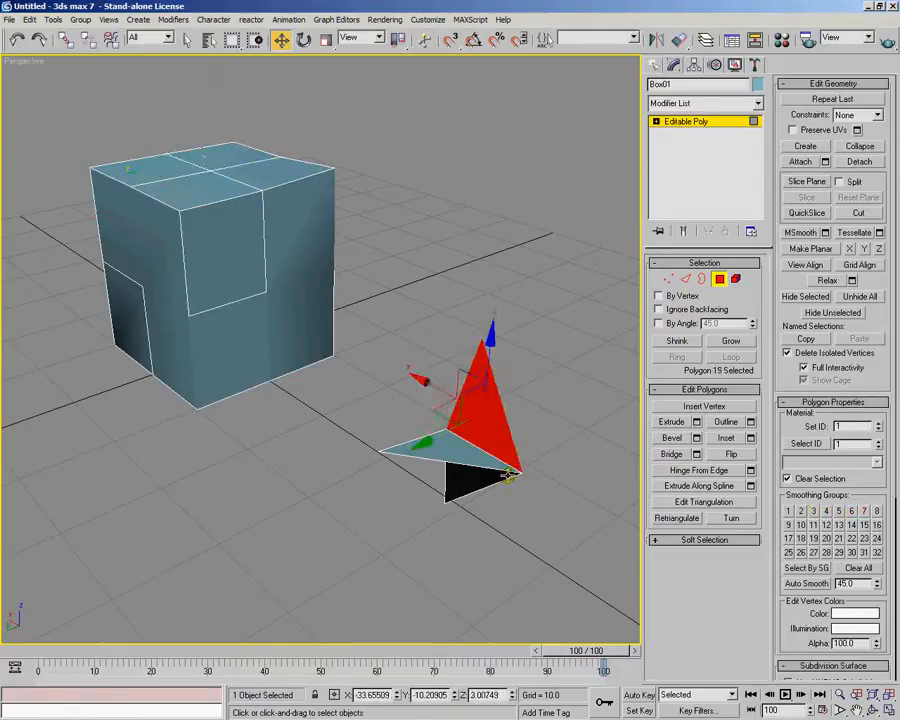
click(422, 448)
click(462, 481)
alt+middle_drag(462, 481, 440, 465)
click(456, 418)
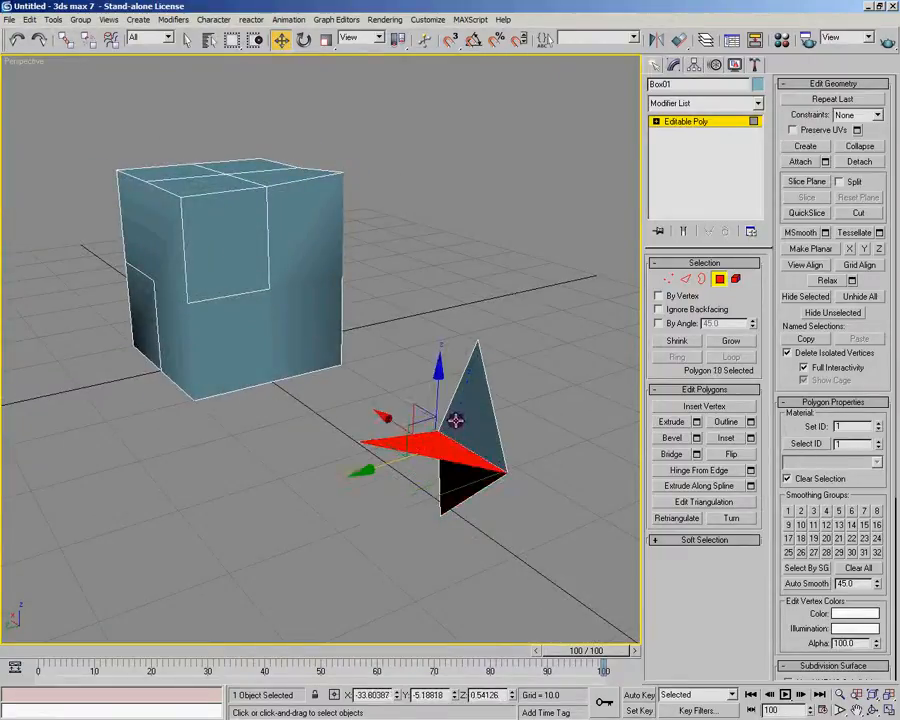
alt+middle_drag(456, 420, 395, 472)
click(391, 477)
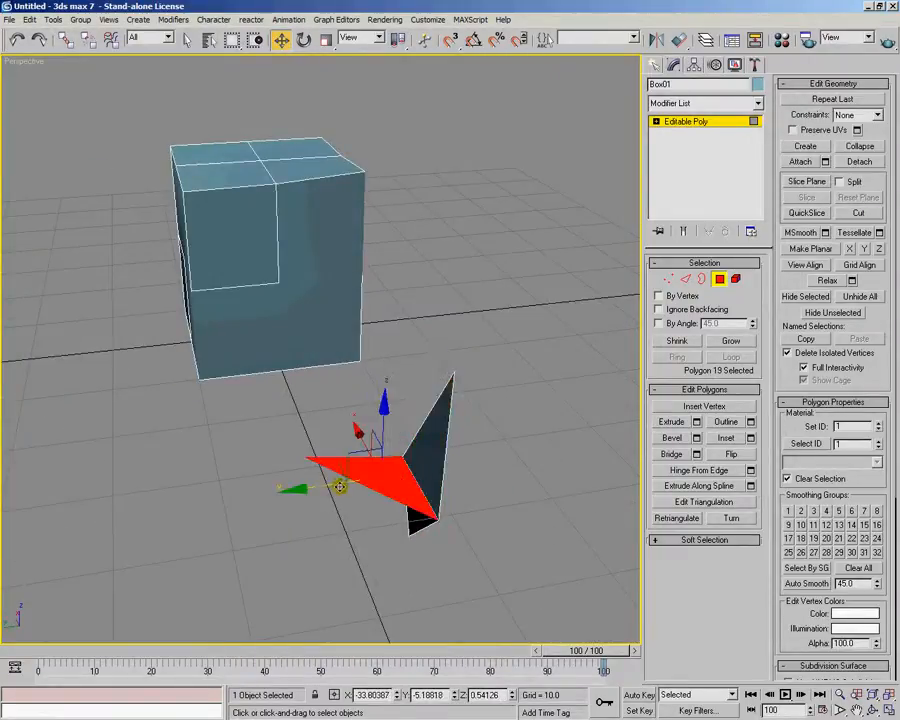
Select the lower triangle and move it down in the XZ plane to about X -33.9, Z -7.9
drag(334, 484, 334, 484)
alt+middle_drag(405, 532, 461, 475)
click(463, 474)
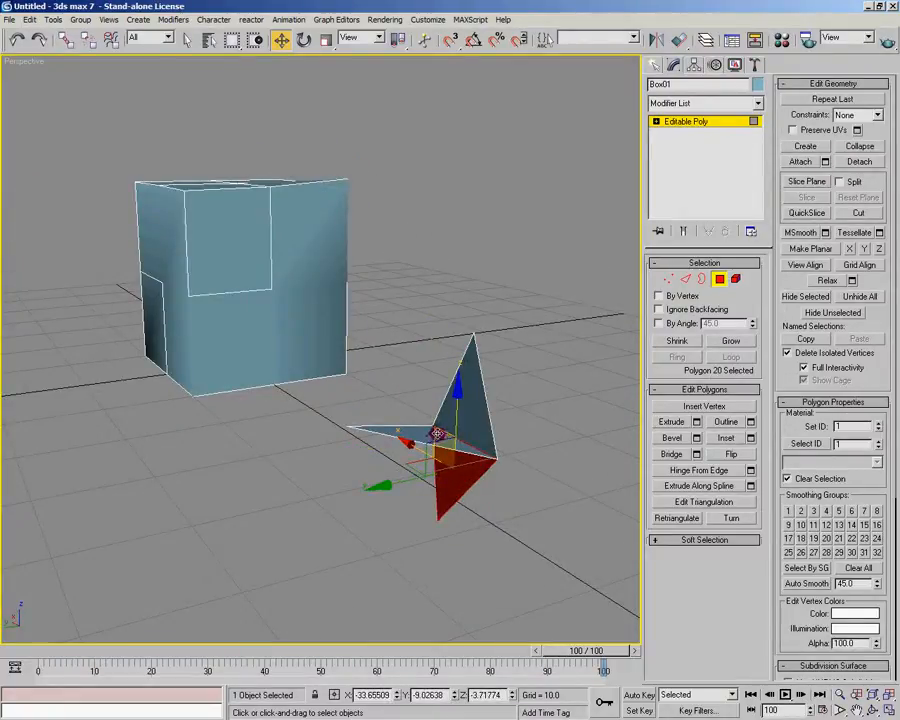
drag(437, 430, 436, 474)
Examine from above, below and the side how the lowered triangle relates to the edge shared by the other two
alt+middle_drag(436, 474, 366, 486)
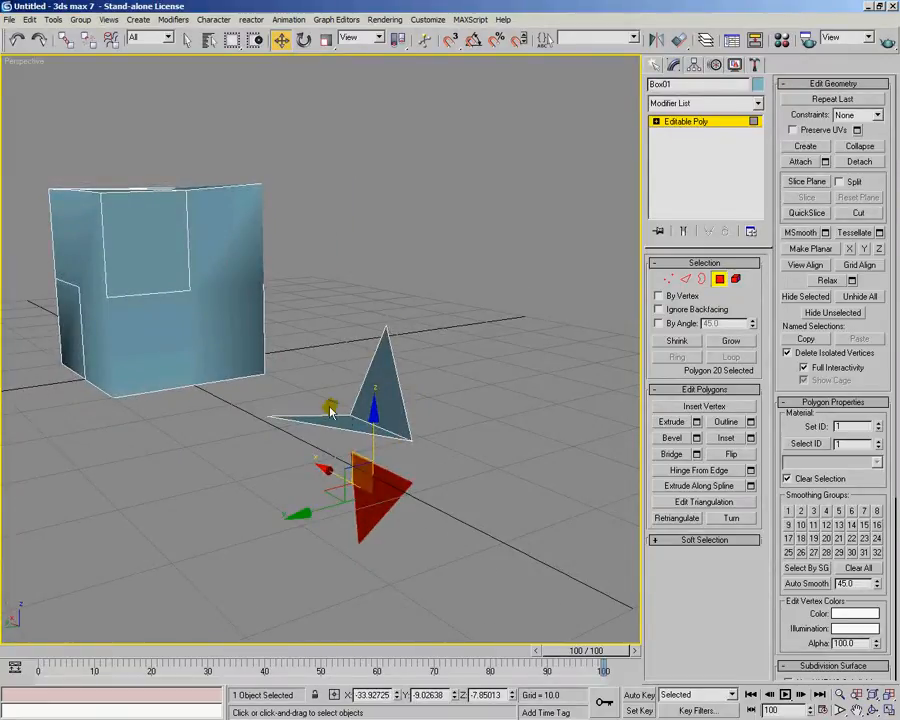
alt+middle_drag(383, 425, 393, 429)
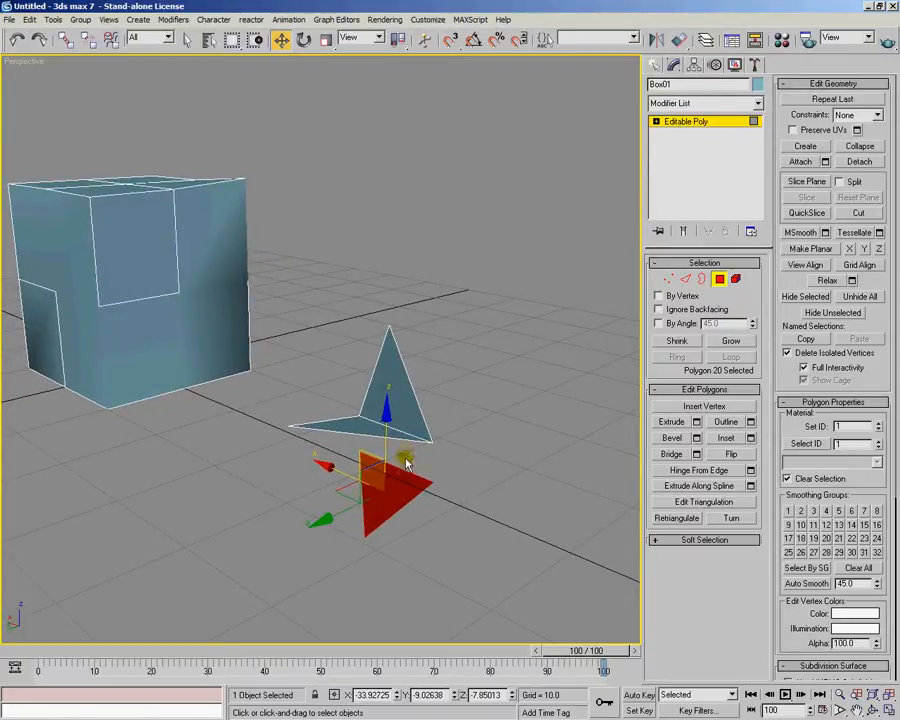
scroll(402, 482, up, 4)
middle_drag(422, 502, 311, 368)
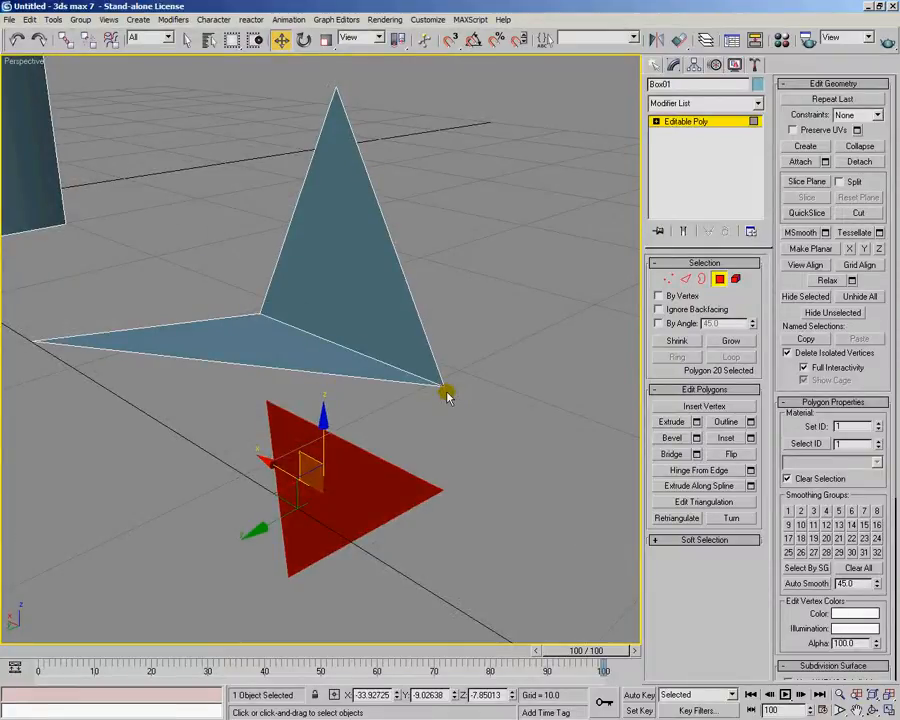
alt+middle_drag(447, 395, 321, 308)
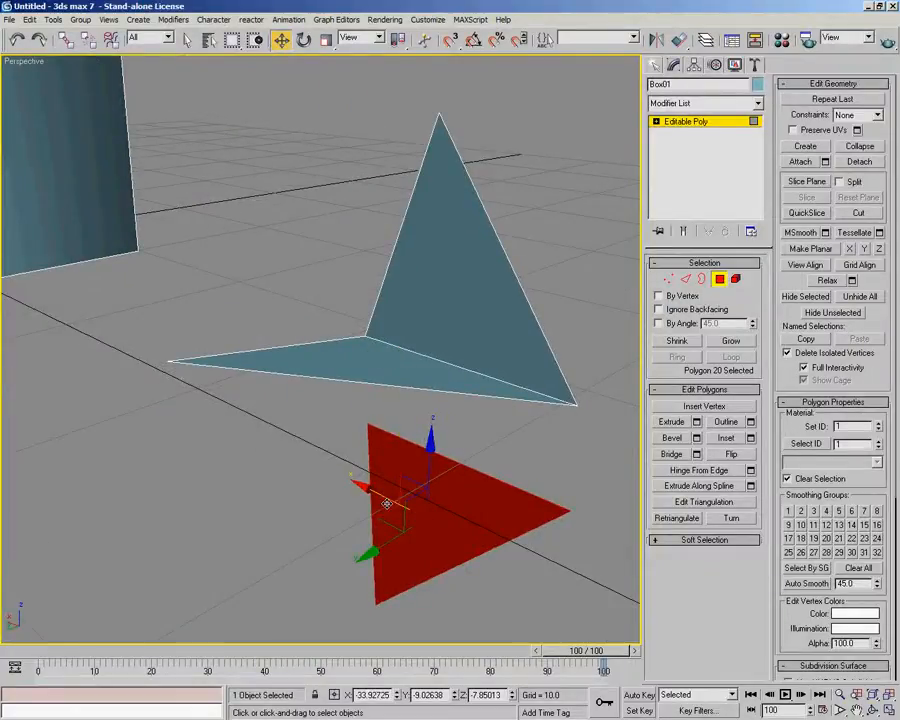
alt+middle_drag(392, 494, 382, 486)
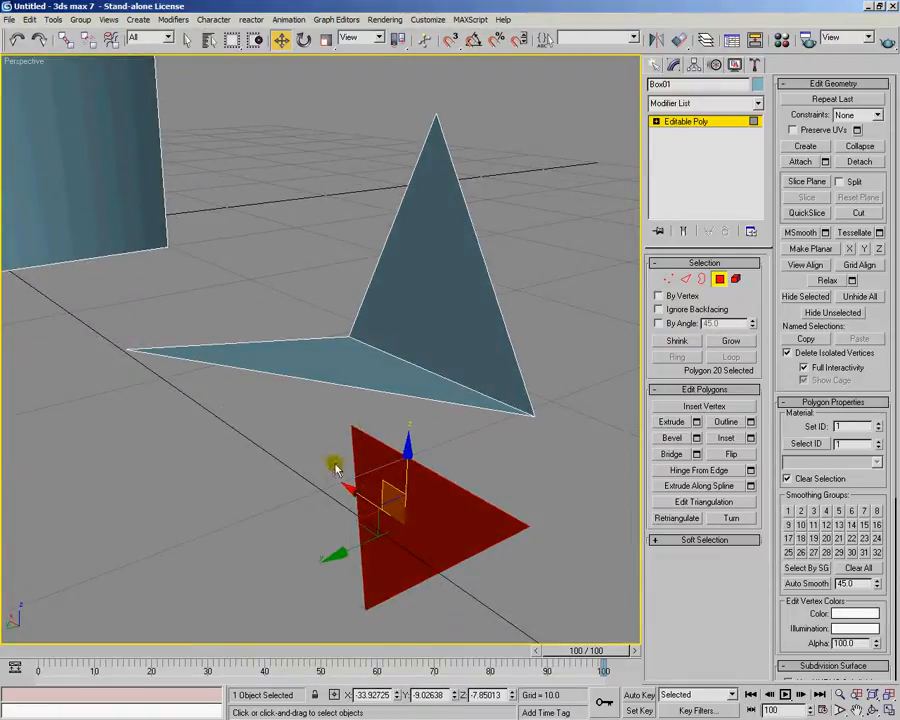
alt+middle_drag(446, 509, 447, 443)
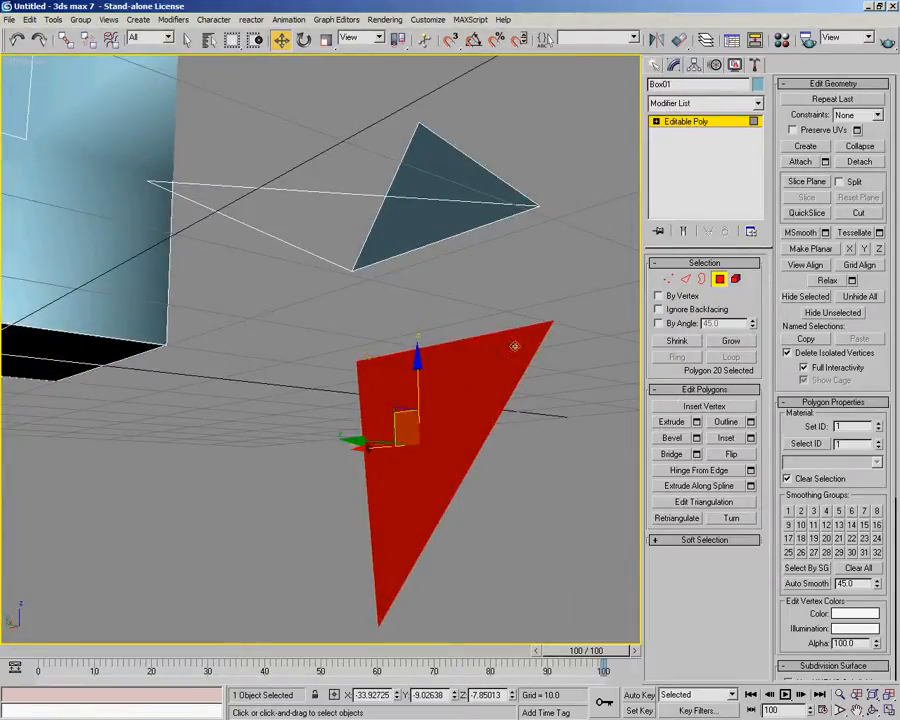
alt+middle_drag(555, 340, 550, 386)
alt+middle_drag(392, 434, 339, 446)
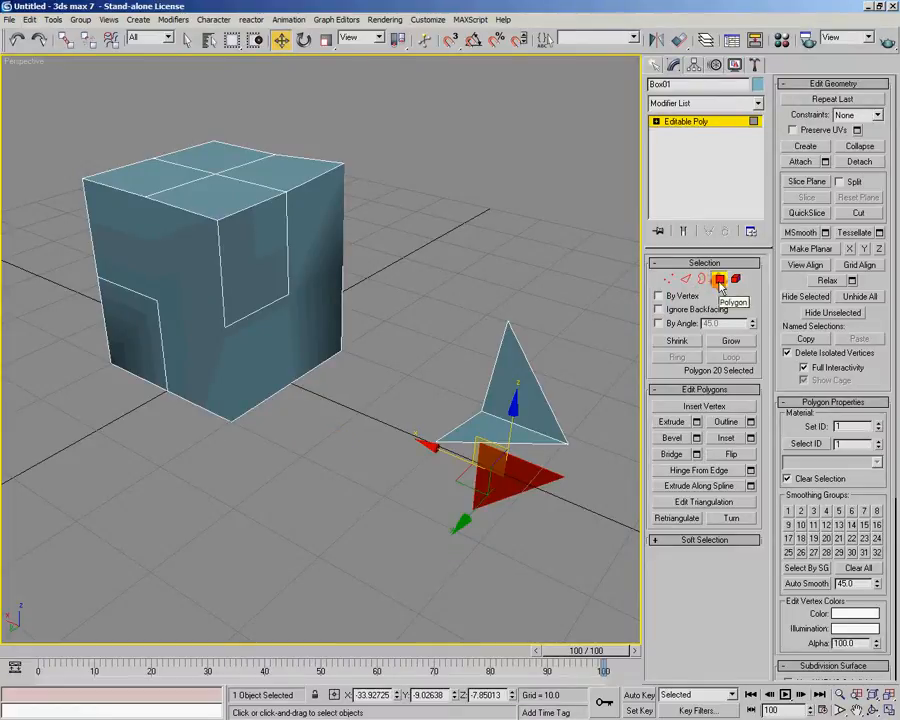
Leave Polygon level, select all objects in the scene and delete them
click(719, 280)
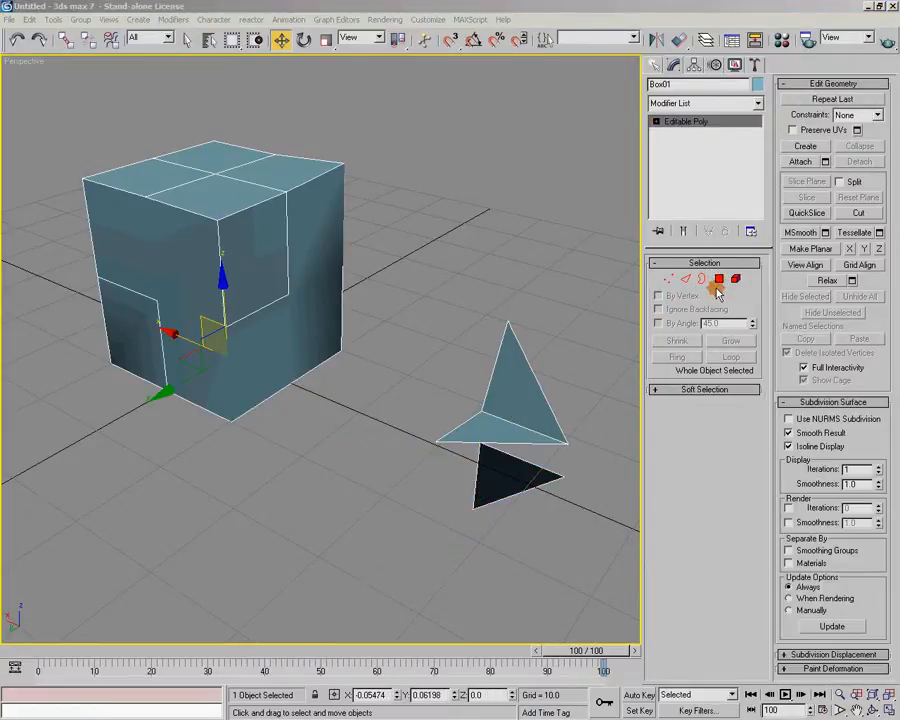
alt+middle_drag(420, 418, 392, 438)
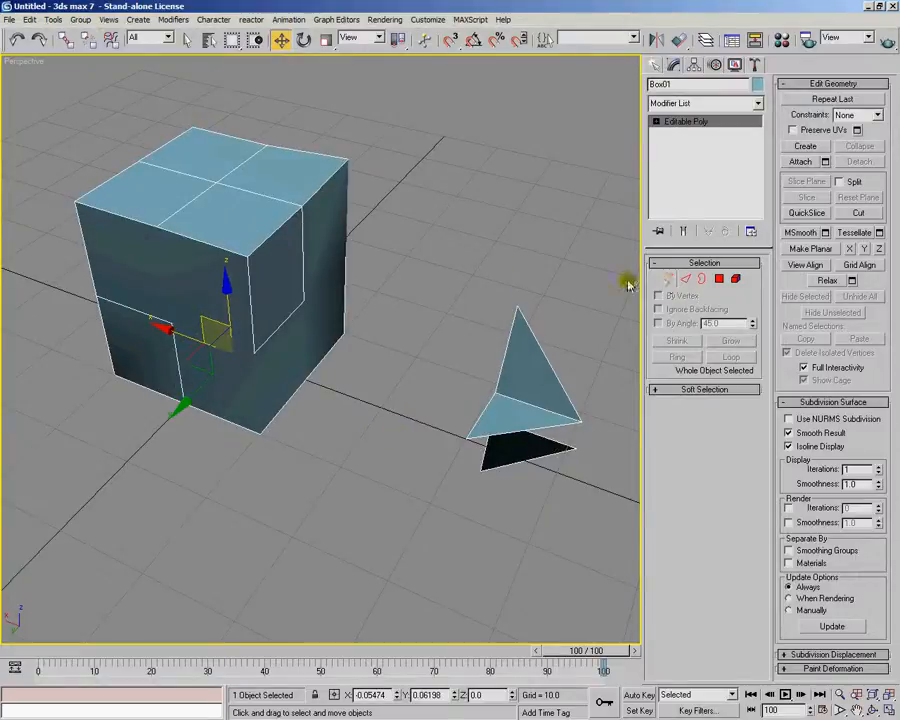
click(460, 280)
drag(88, 112, 587, 507)
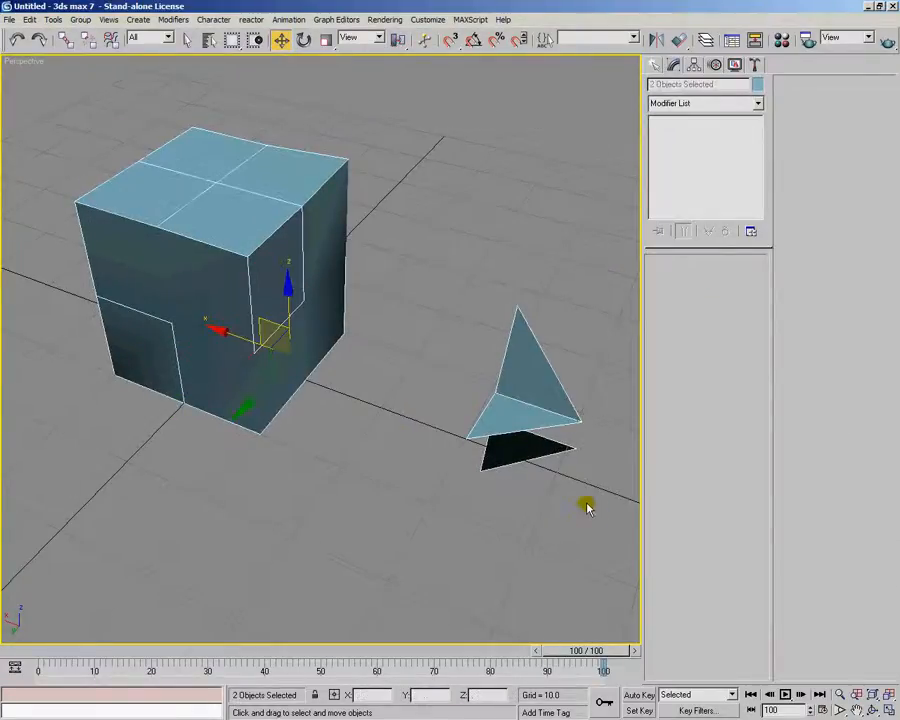
key(Delete)
alt+middle_drag(454, 454, 437, 445)
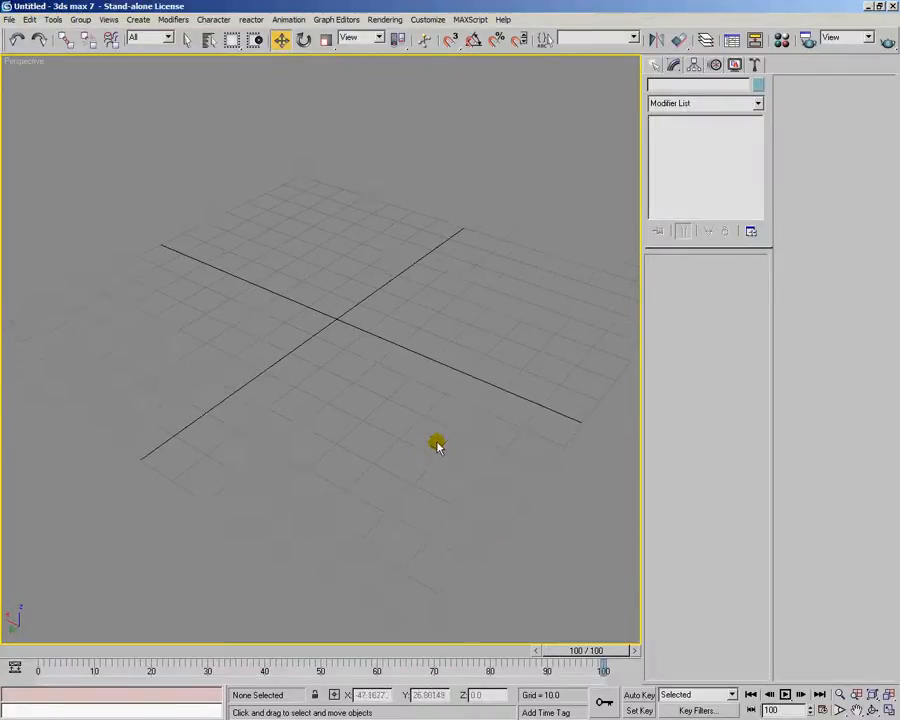